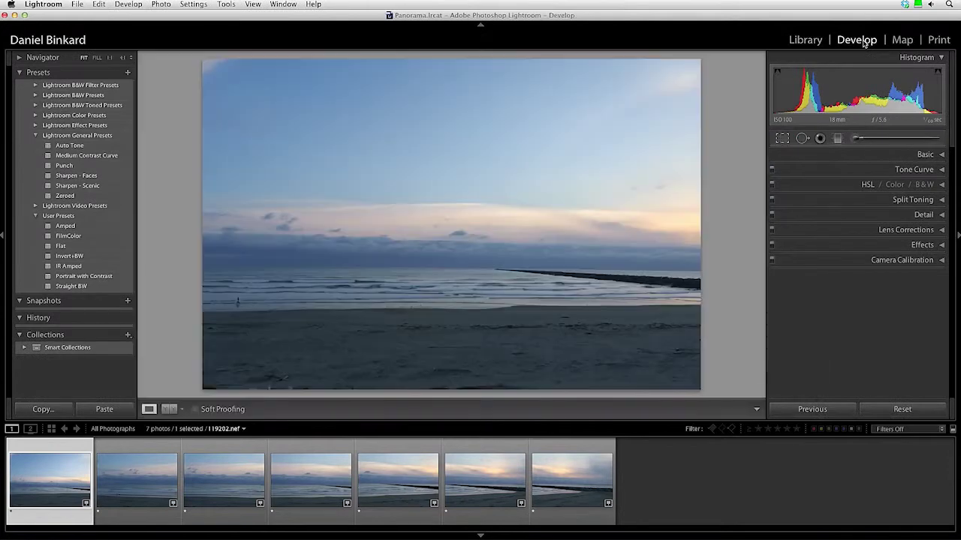
Step: Crop the beach photo to a custom 2 x 1 aspect ratio and reposition the crop to include more sand and less sky
left_click(785, 141)
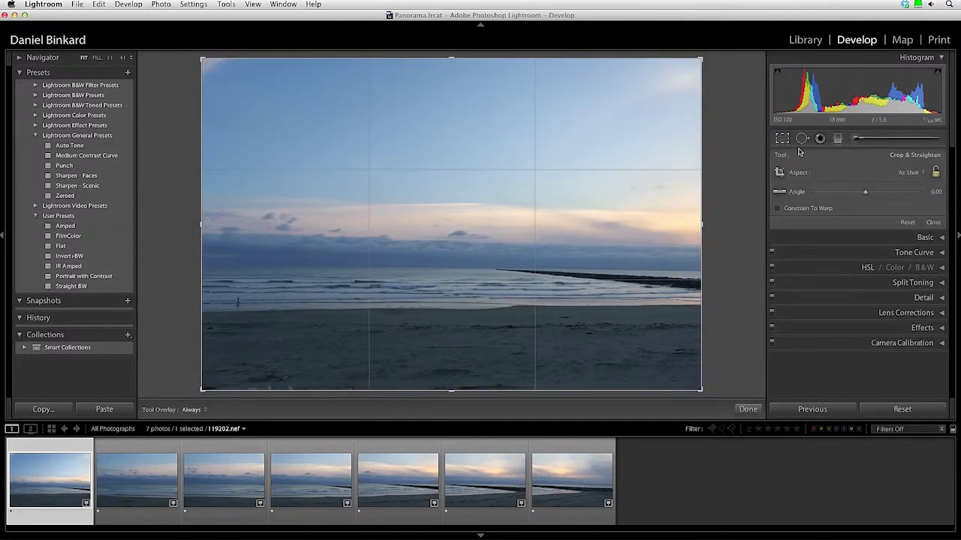
left_click(910, 173)
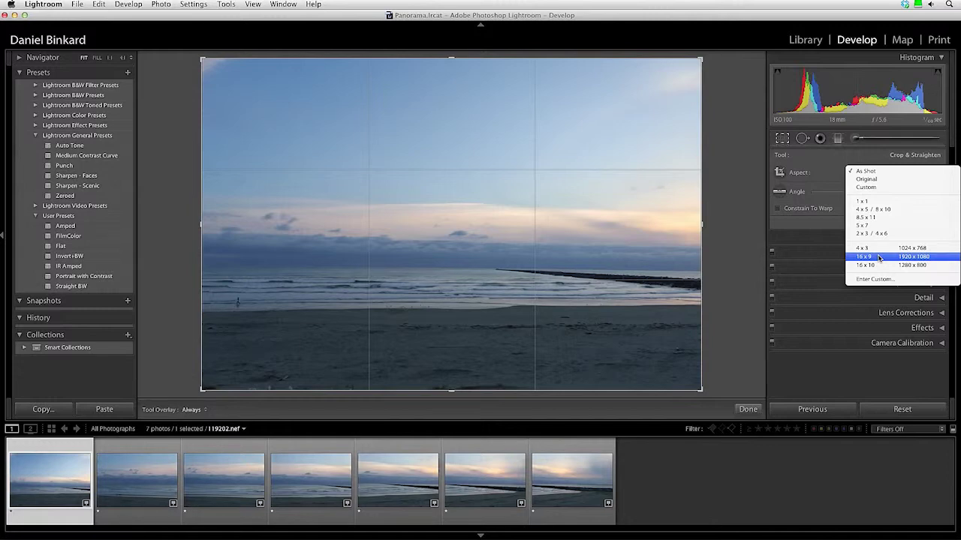
left_click(875, 279)
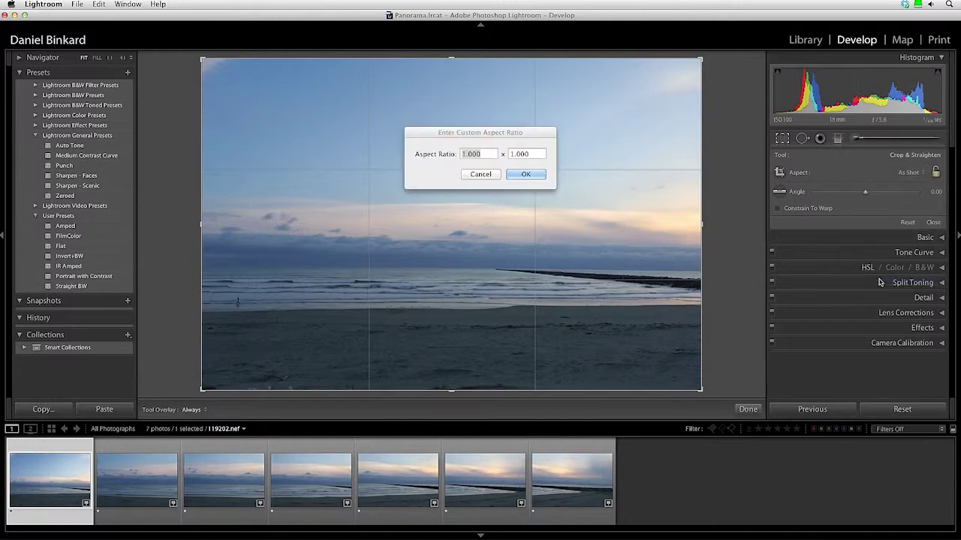
type("2")
key("Tab")
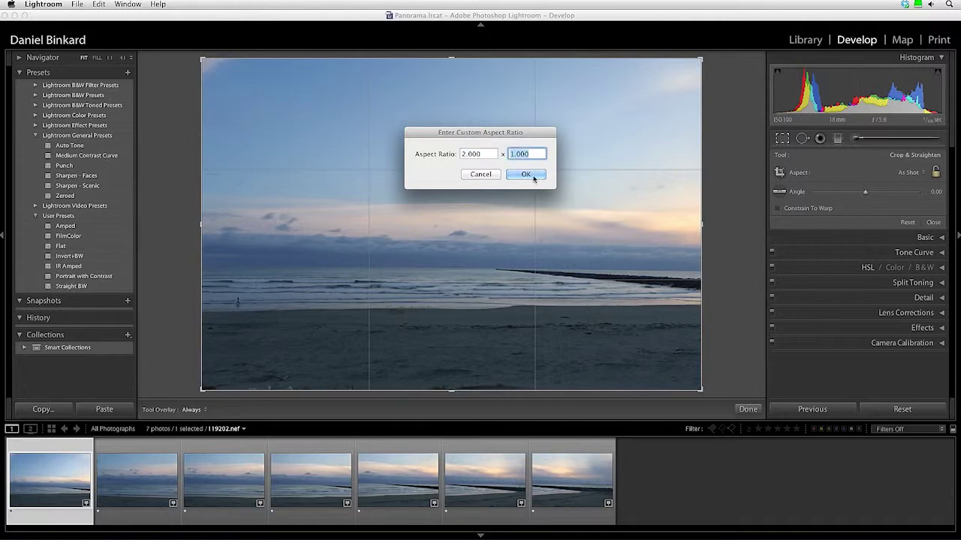
left_click(526, 174)
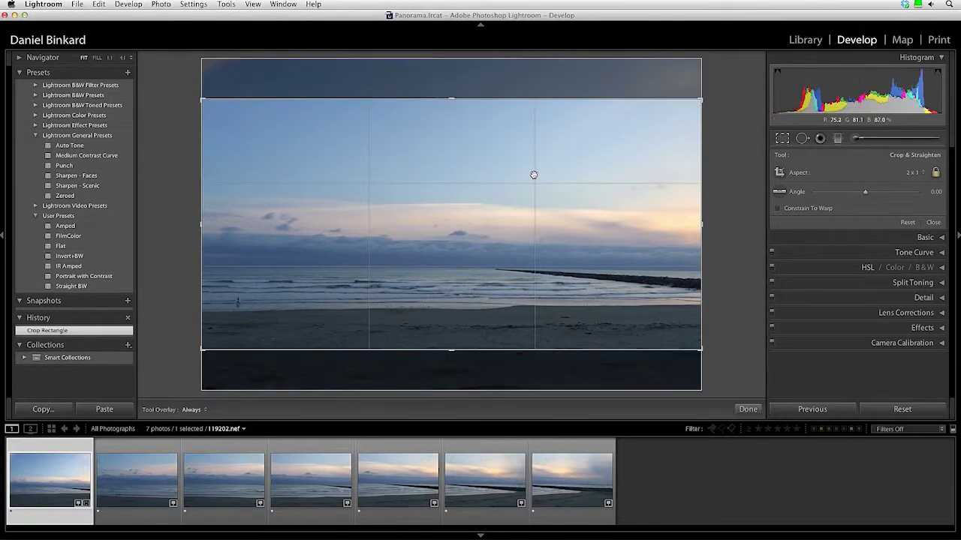
left_click_drag(518, 195, 529, 143)
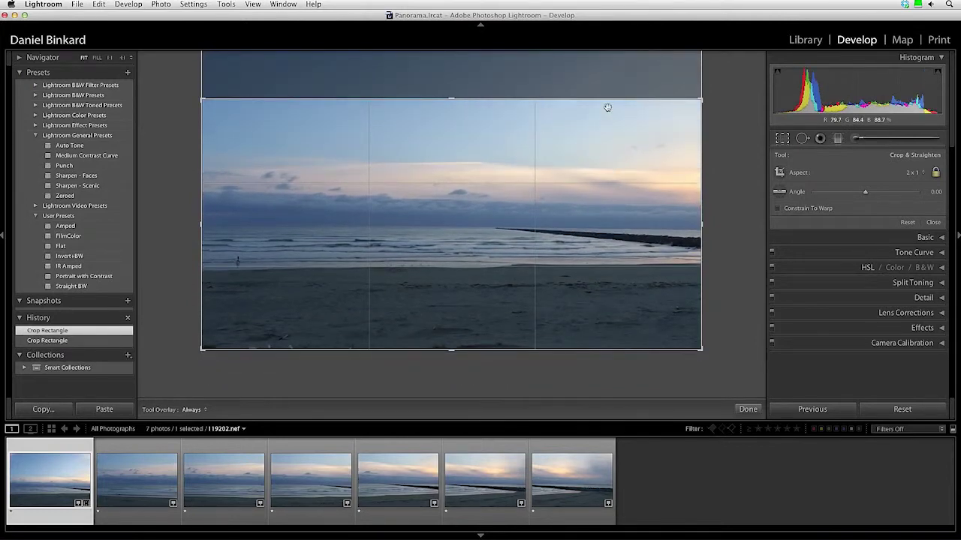
Step: Change the crop to a custom 3 x 1 aspect ratio and shift the photo slightly upward within the frame
left_click(915, 177)
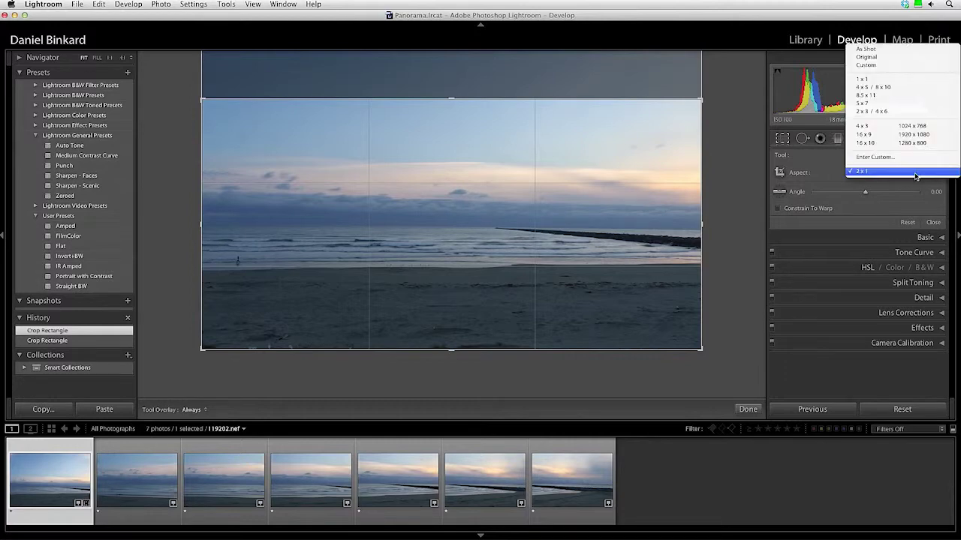
left_click(910, 155)
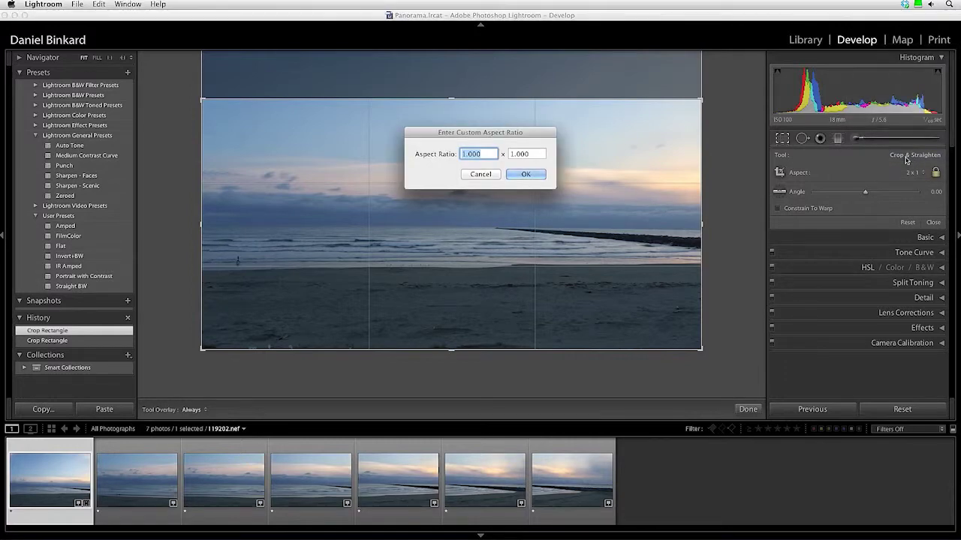
type("3")
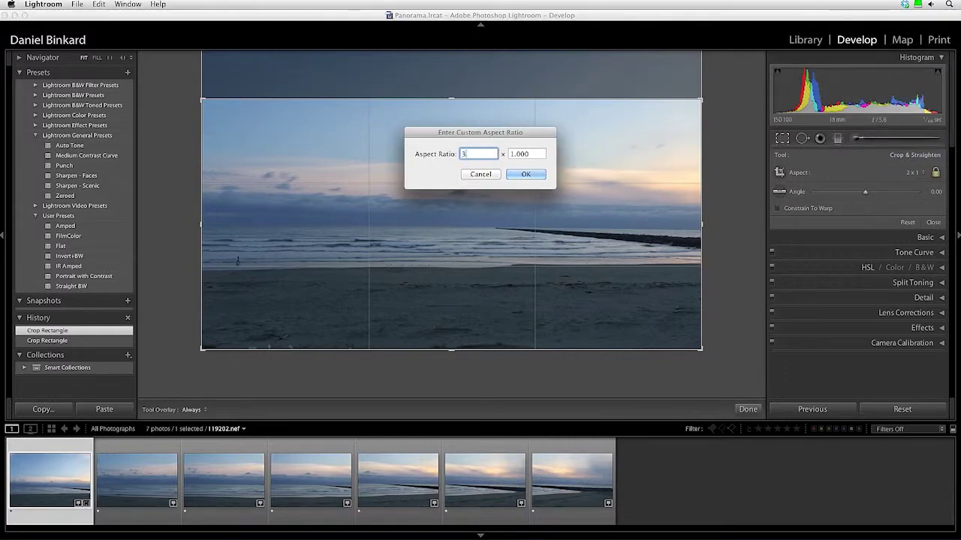
left_click(534, 155)
left_click(529, 175)
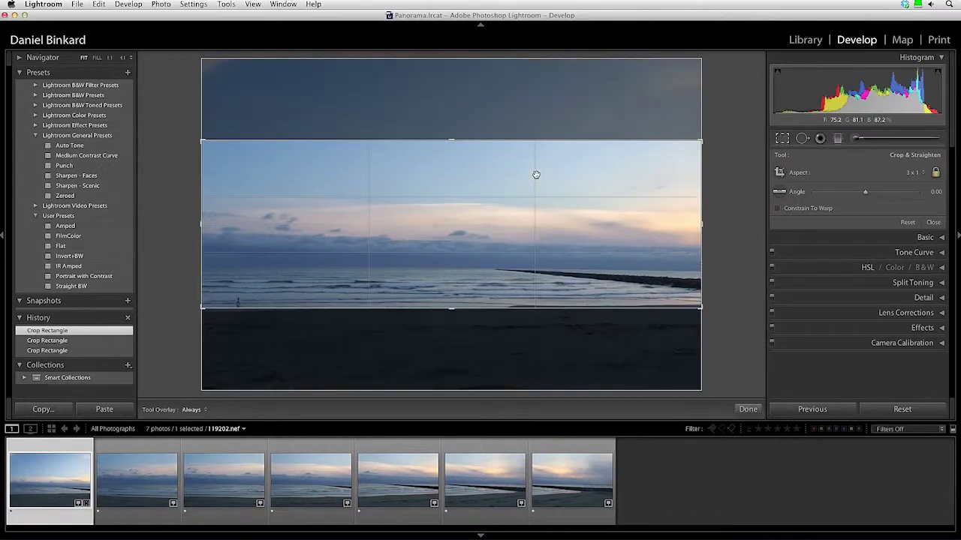
left_click_drag(523, 191, 530, 165)
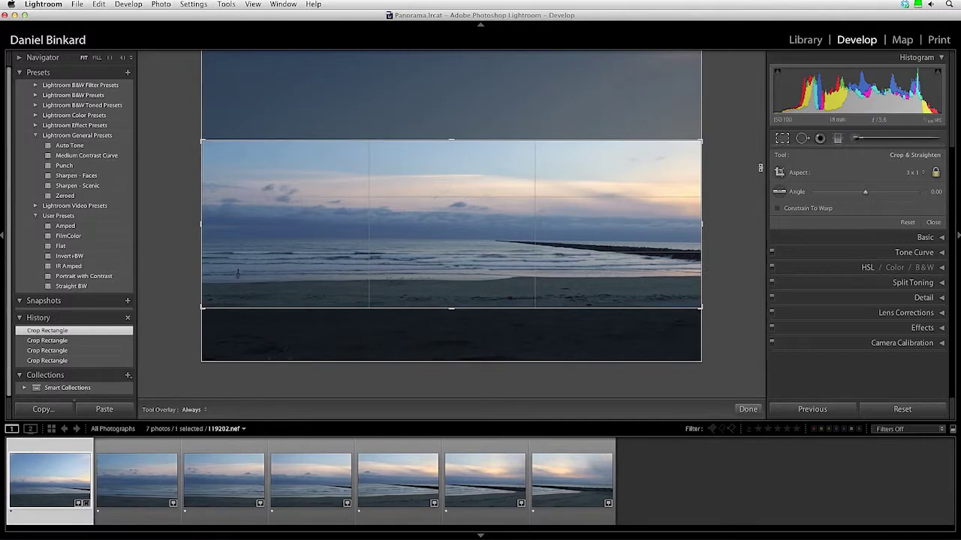
Step: Try a custom 2.5 x 1 crop ratio and reposition the photo within the frame
left_click(909, 172)
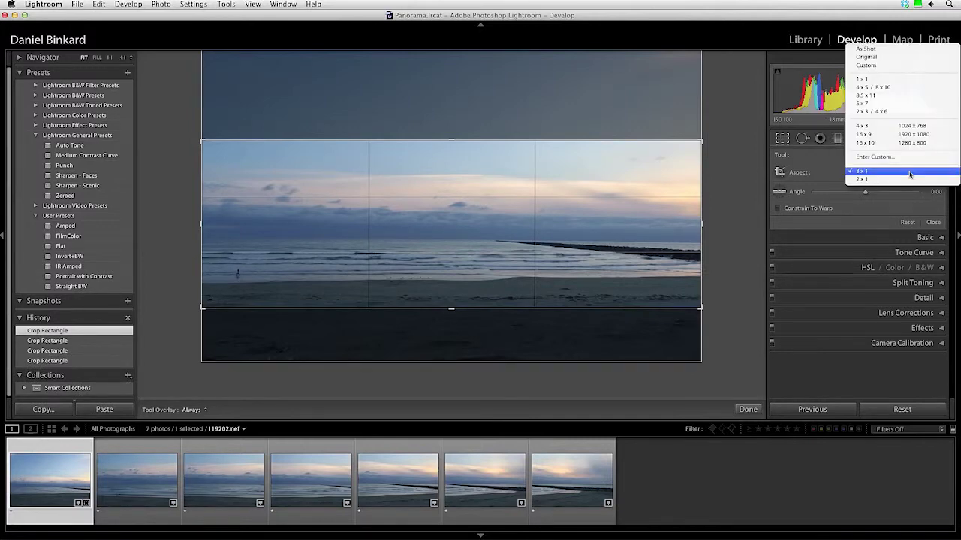
left_click(893, 157)
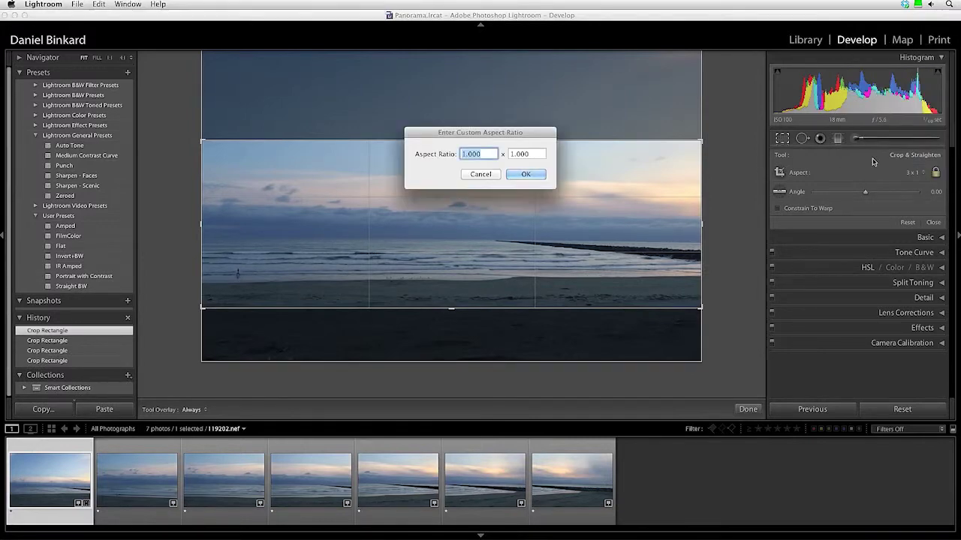
type("2.5")
key("Tab")
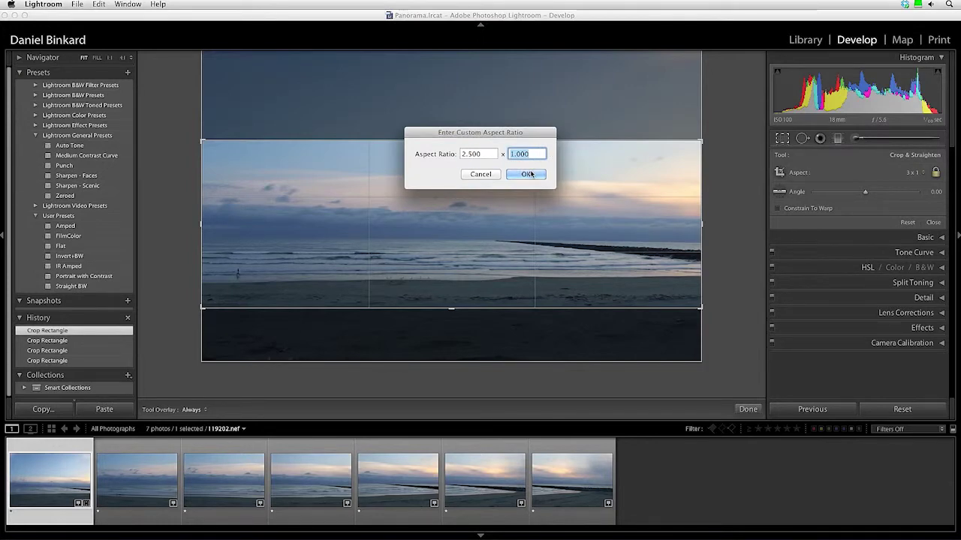
left_click(530, 174)
left_click_drag(519, 193, 525, 173)
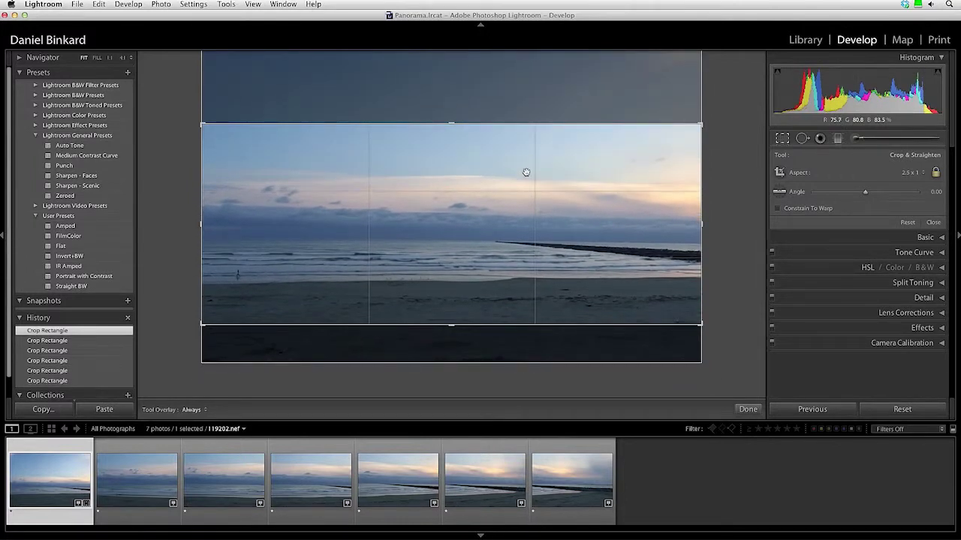
Step: Switch the crop to the saved 3 x 1 ratio, reposition it around the horizon and shoreline, and apply the crop
left_click(911, 177)
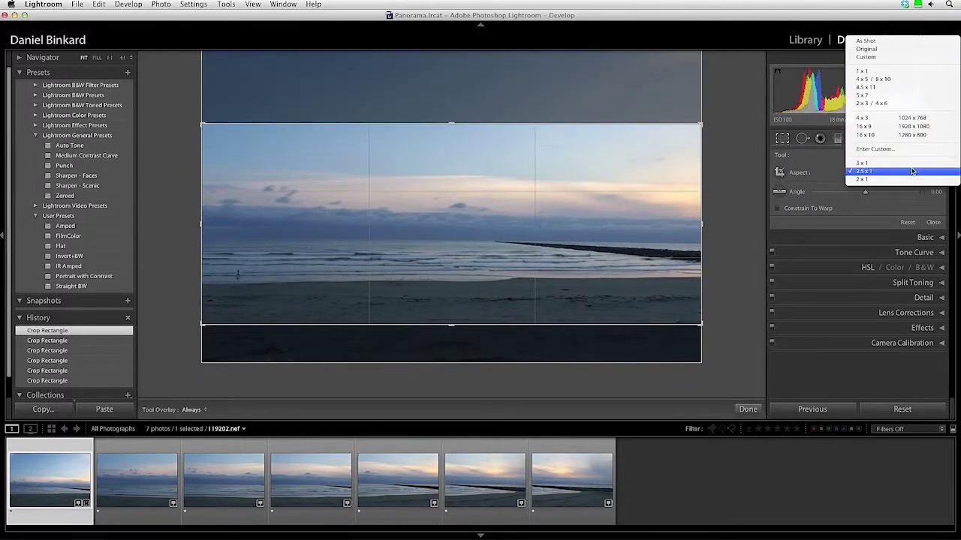
left_click(911, 164)
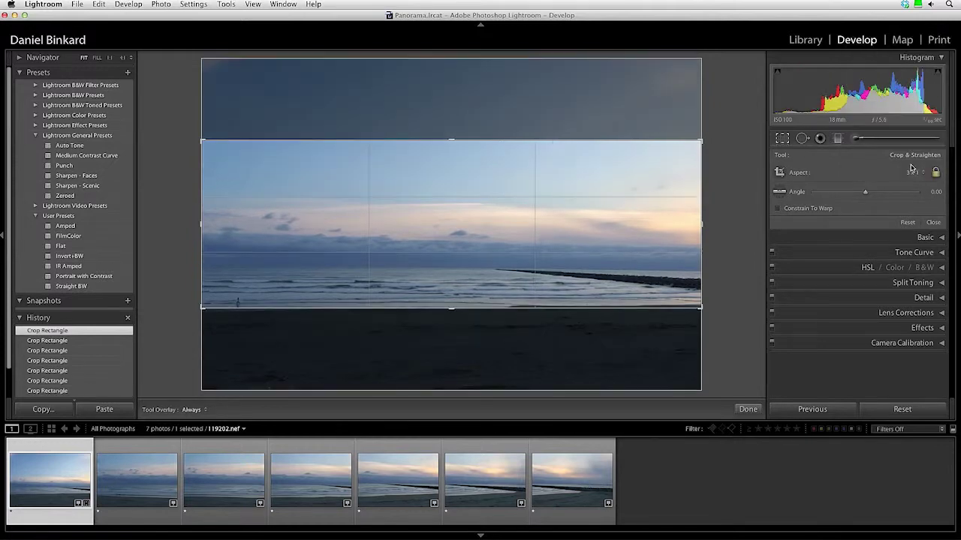
left_click_drag(566, 236, 571, 202)
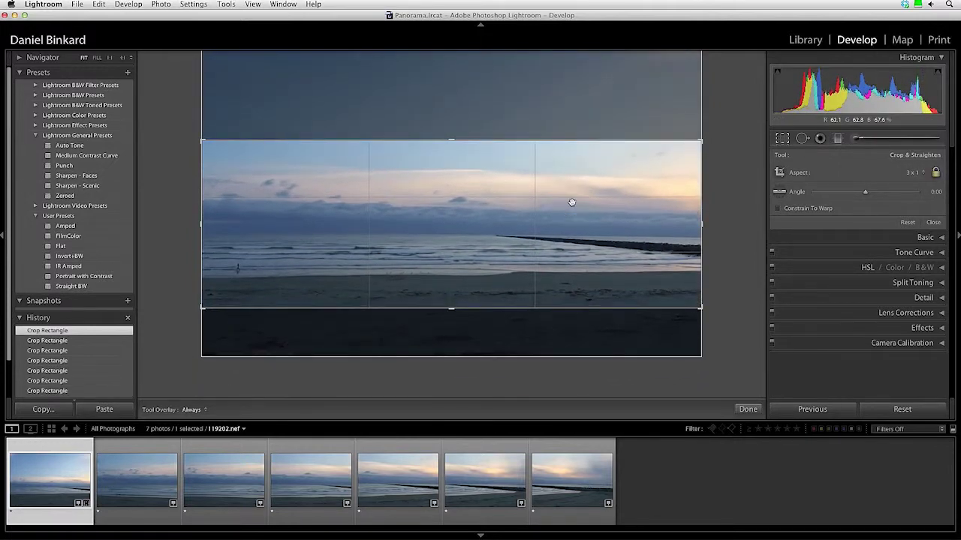
left_click(748, 409)
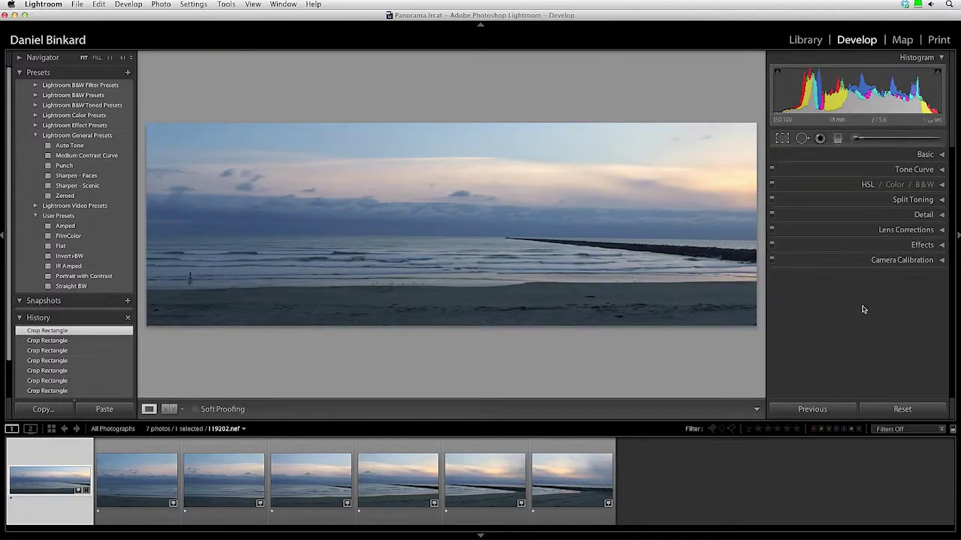
Step: Set Exposure to +0.35, Contrast +31, Shadows +48, Whites +13, Blacks -12, Clarity +38, Vibrance +17 and Temp 5914
left_click(924, 154)
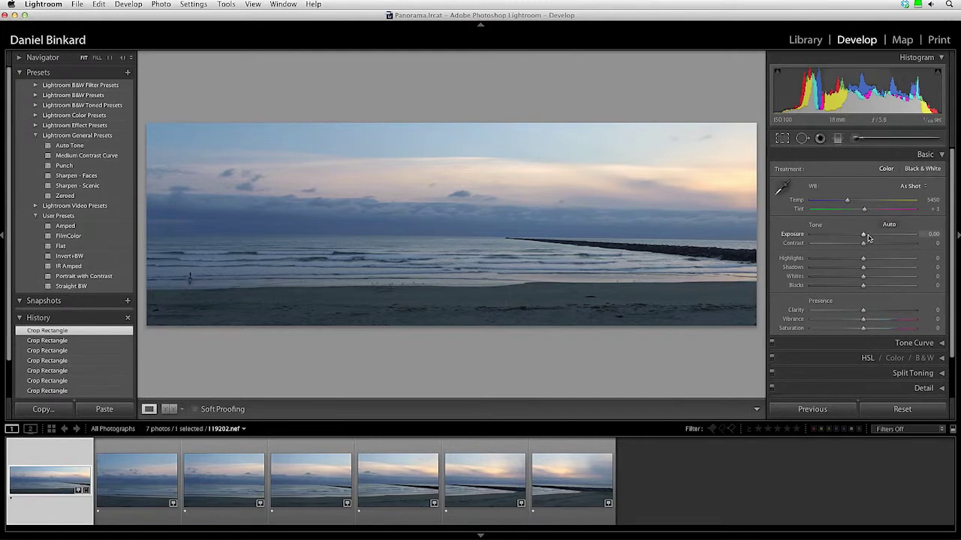
left_click_drag(863, 237, 884, 312)
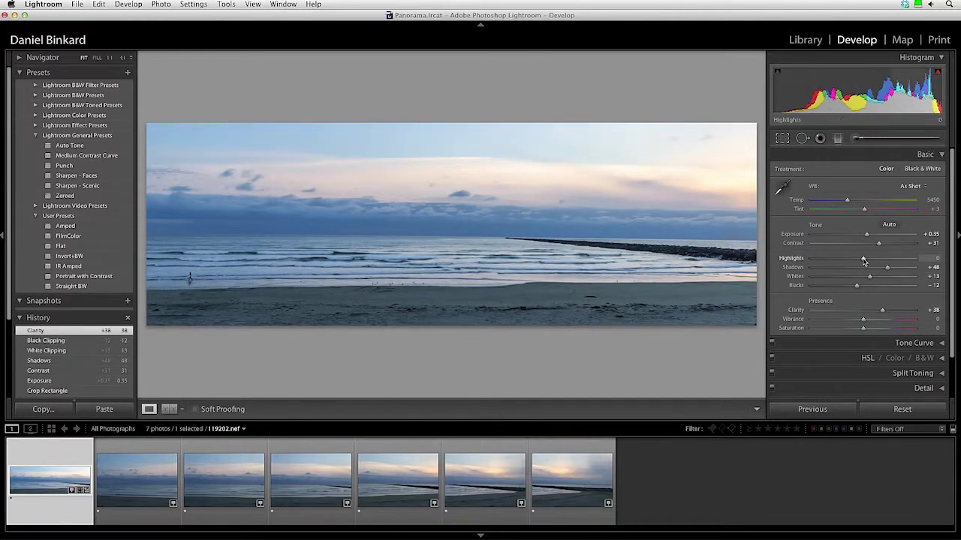
mouse_move(863, 320)
left_mouse_down()
mouse_move(886, 321)
mouse_move(872, 321)
left_mouse_up()
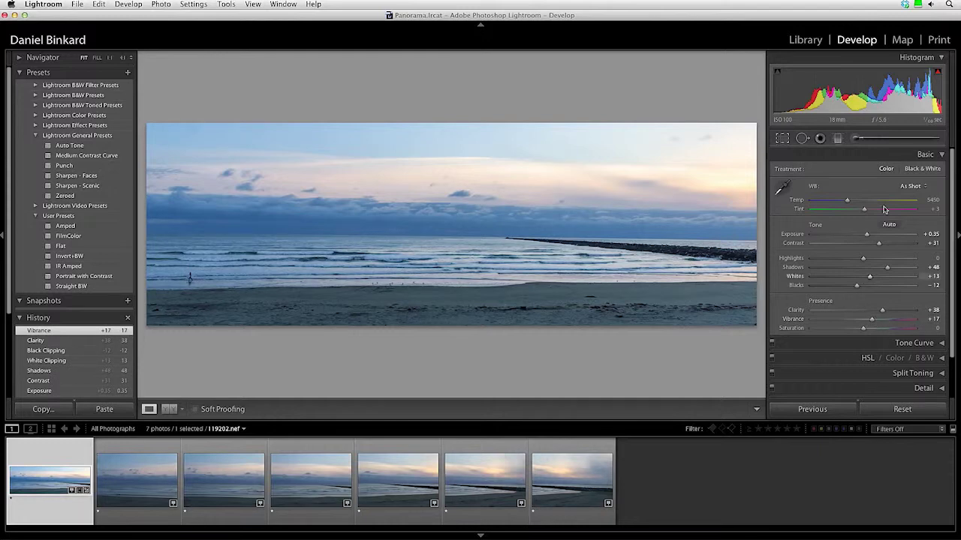
left_click_drag(846, 201, 851, 204)
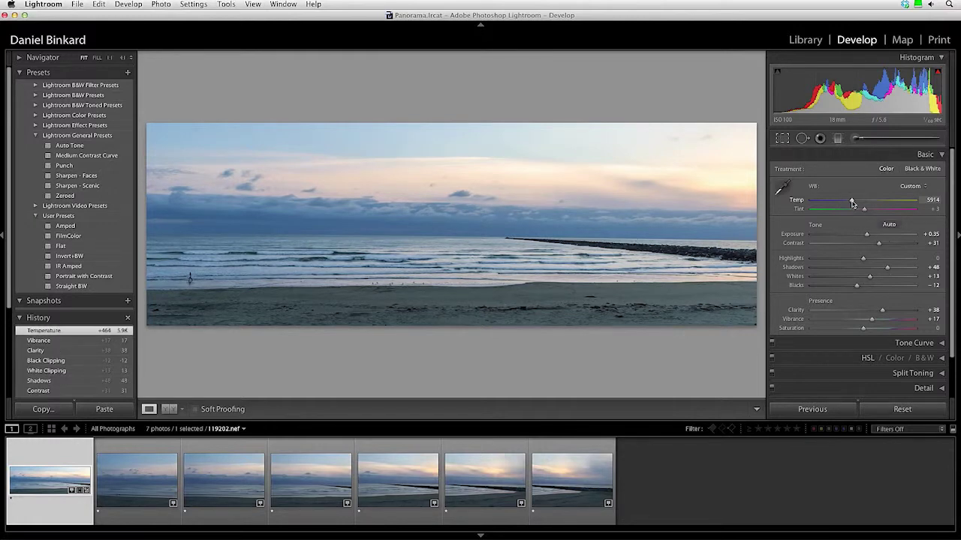
Step: Add a graduated filter over the sky with Clarity 0 and Exposure -0.25, fading out just above the horizon
left_click(839, 138)
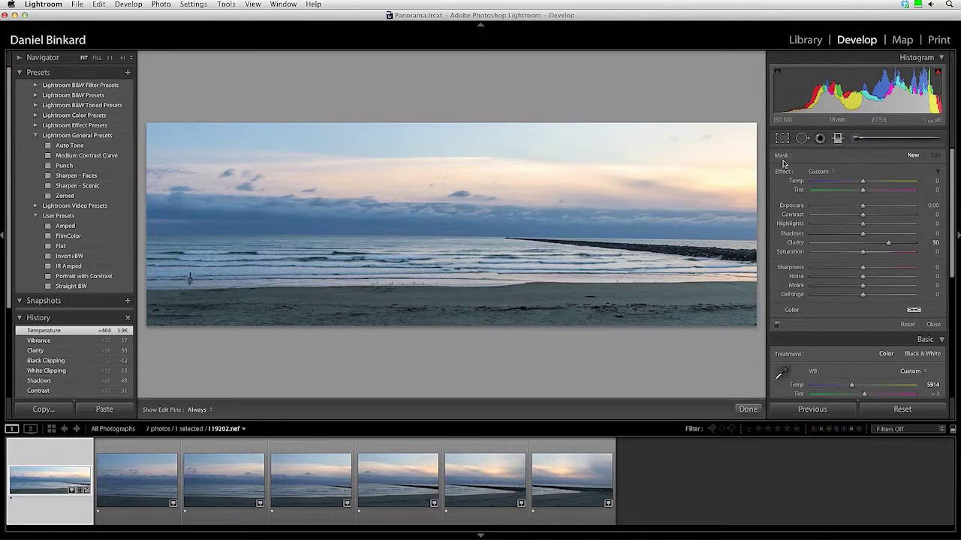
left_click(932, 244)
type("0")
left_click(931, 206)
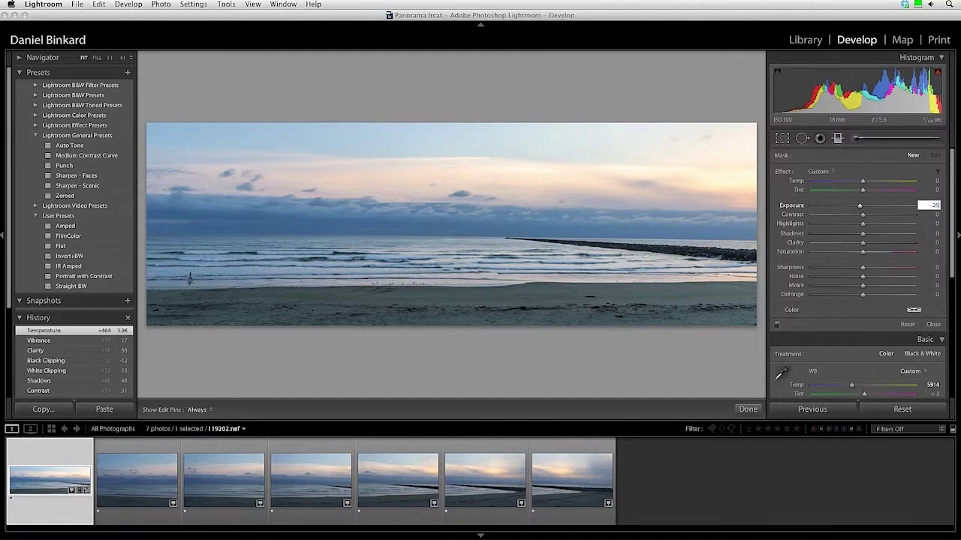
key("Return")
left_click_drag(475, 180, 475, 216)
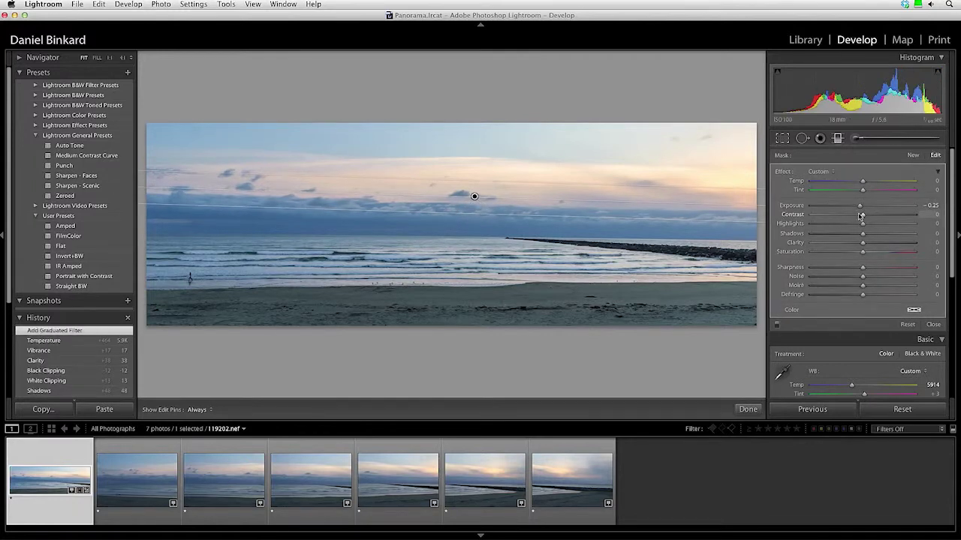
Step: Set the graduated filter's Highlights to -100, extend it slightly lower toward the horizon, and finish editing the filter
left_click_drag(862, 223, 795, 224)
left_click_drag(488, 214, 488, 223)
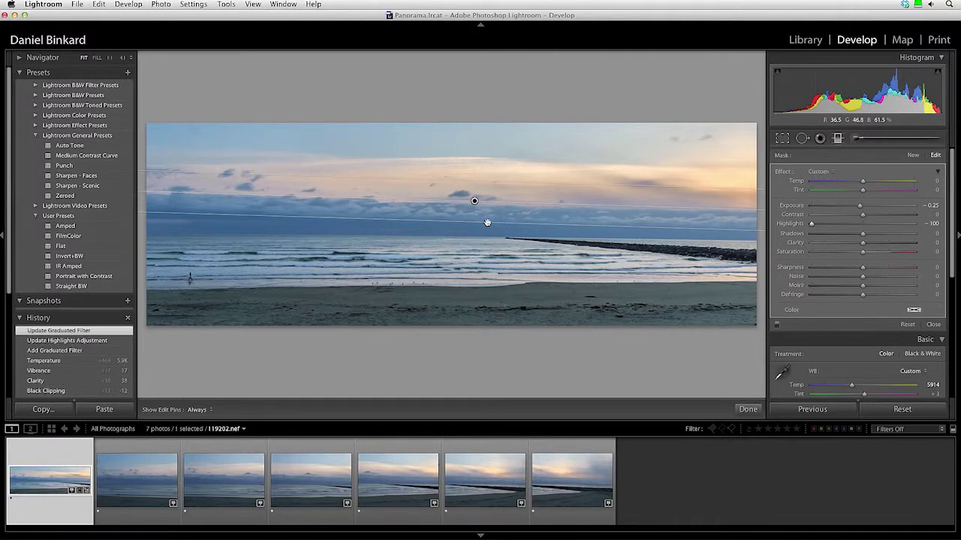
left_click(933, 325)
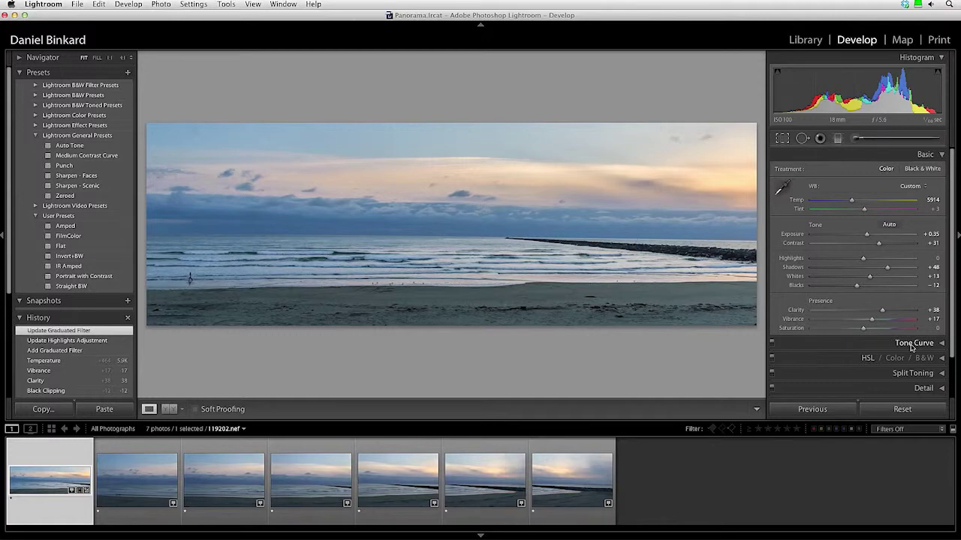
Step: Set the sharpening Amount to 31 while checking the waves and shoreline birds at 1:1
left_click(925, 154)
left_click(923, 215)
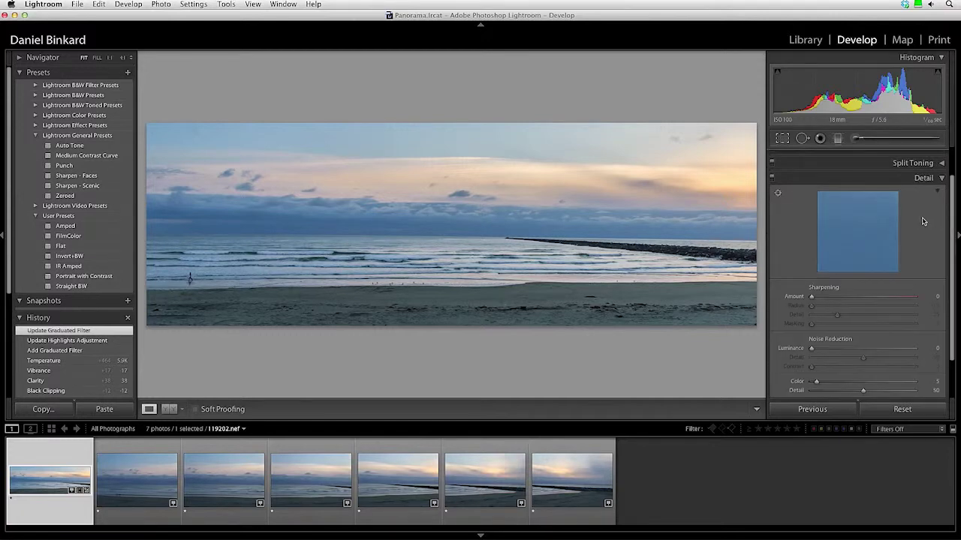
scroll(923, 221, "down", 2)
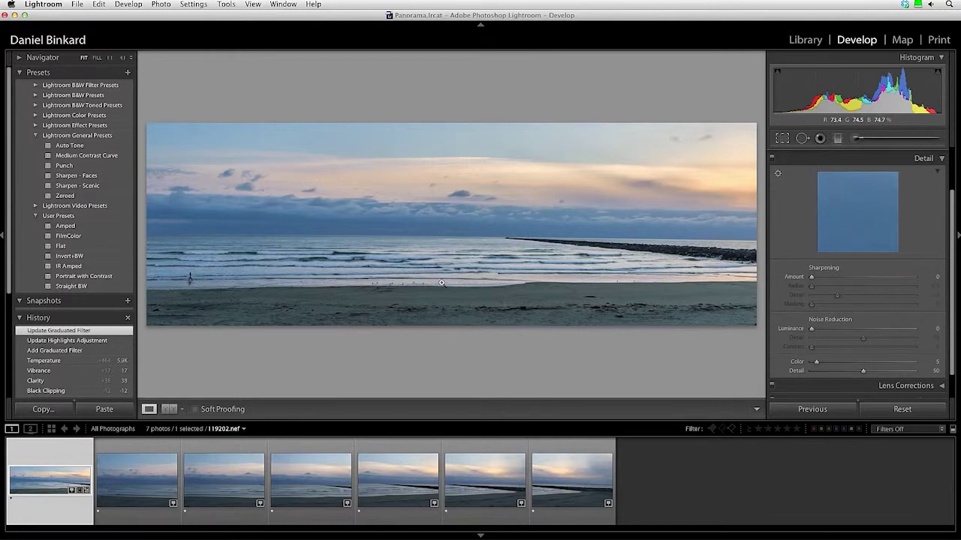
left_click(442, 283)
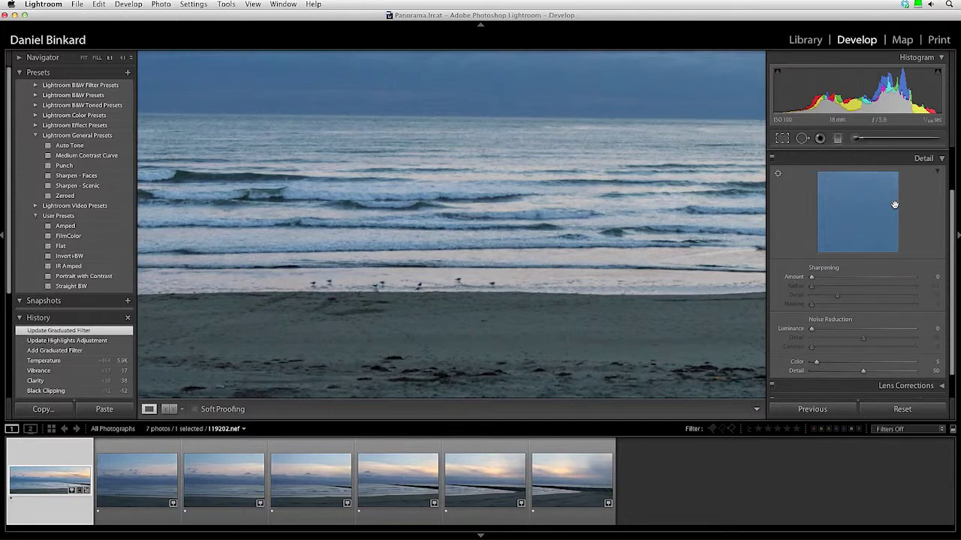
left_click_drag(494, 285, 492, 320)
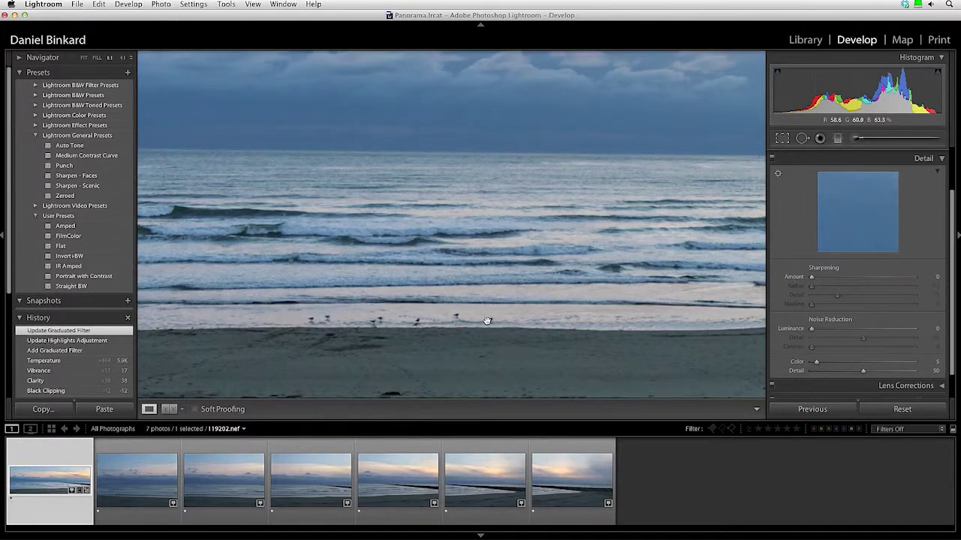
left_click(812, 277, "alt")
left_click_drag(812, 278, 833, 279)
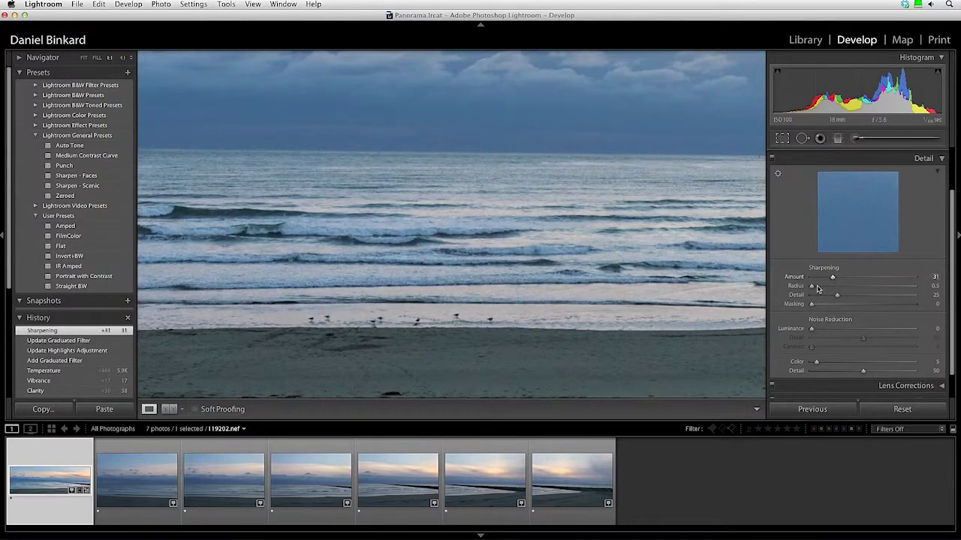
Step: Set the sharpening Radius to 0.8 and Masking to 15, and the Luminance noise reduction to 10
left_click(811, 286, "alt")
left_click_drag(812, 287, 825, 306)
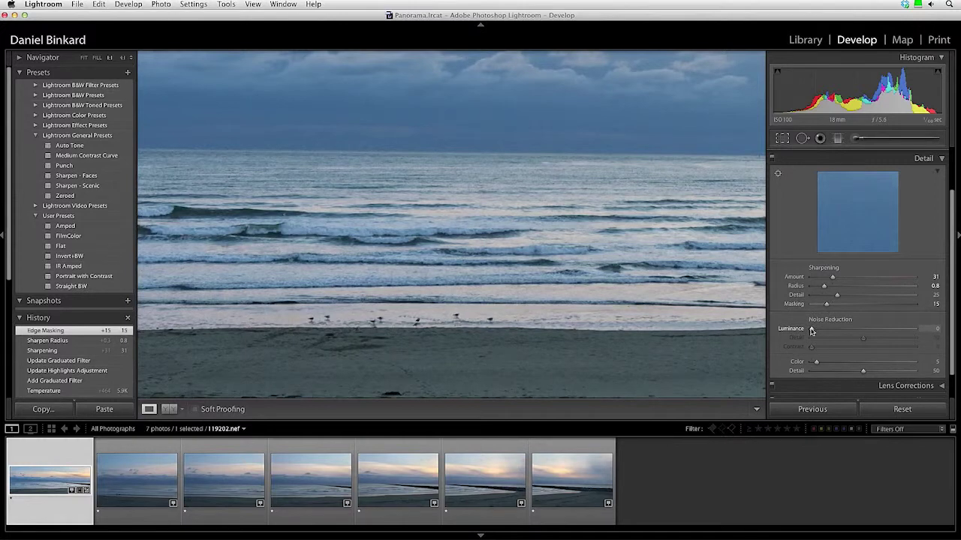
left_click(933, 329)
key("Return")
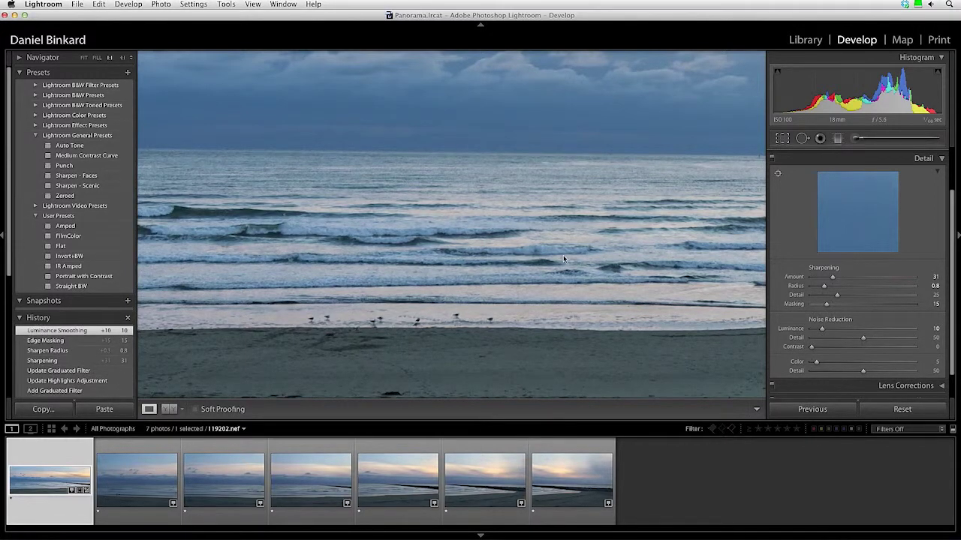
Step: Inspect the sharpened waves and shoreline across the photo at 1:1 and return to the full view
left_click_drag(240, 278, 696, 270)
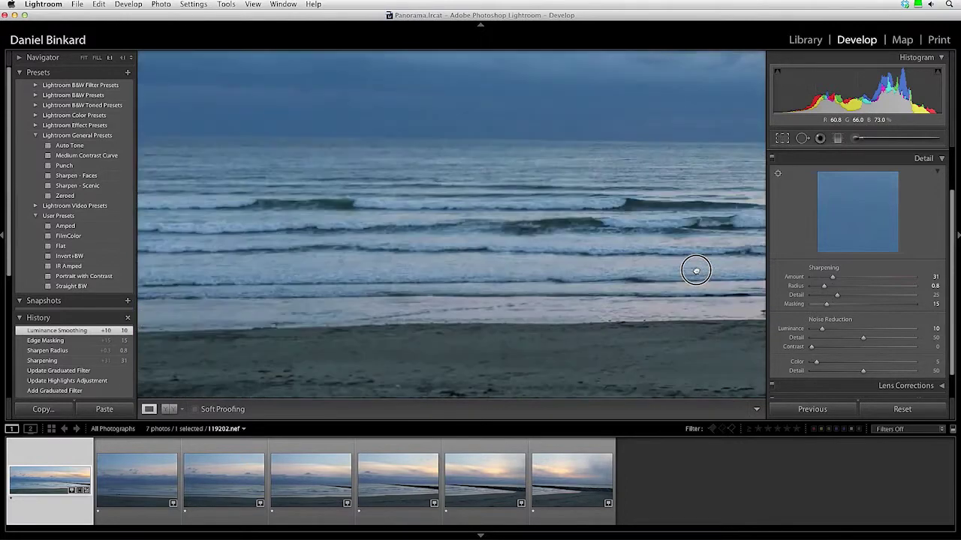
left_click_drag(236, 270, 550, 271)
left_click(550, 270)
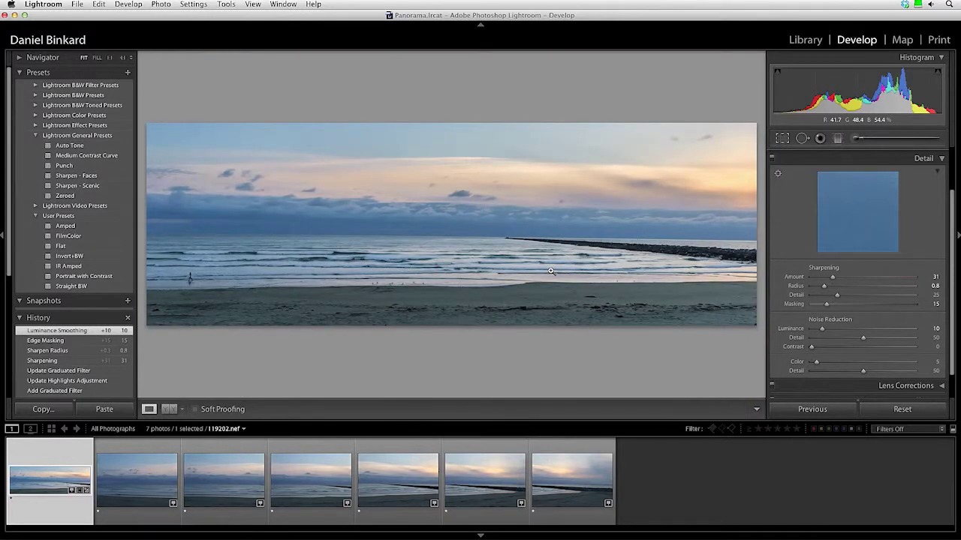
Step: Compare the exposure settings of the uncropped sequence photos, such as 119203, 119204 and 119205, in the Library
left_click(806, 40)
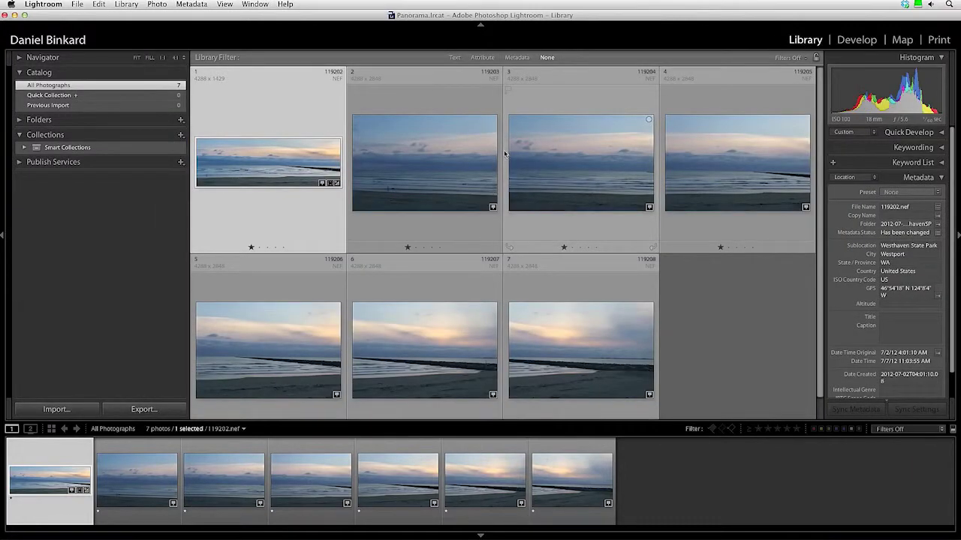
left_click(425, 156)
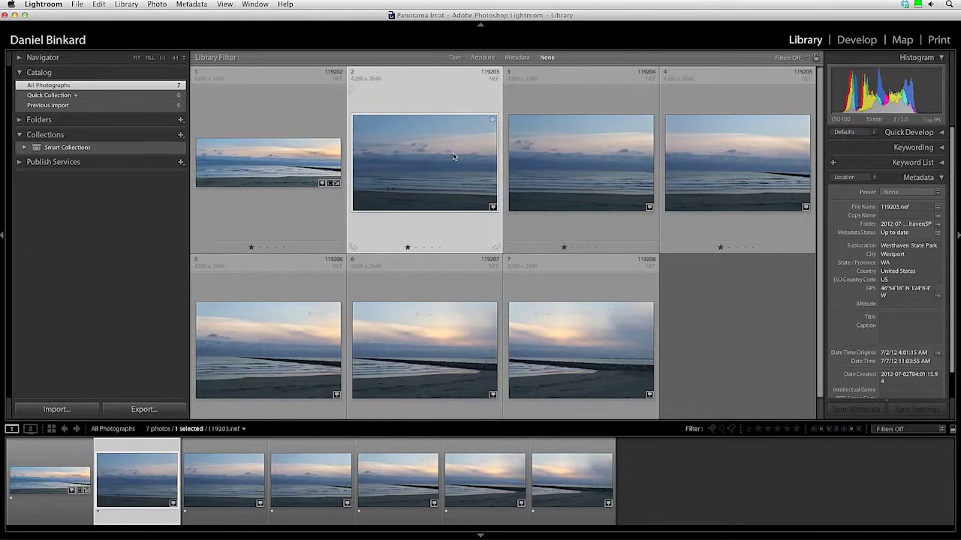
left_click(559, 158)
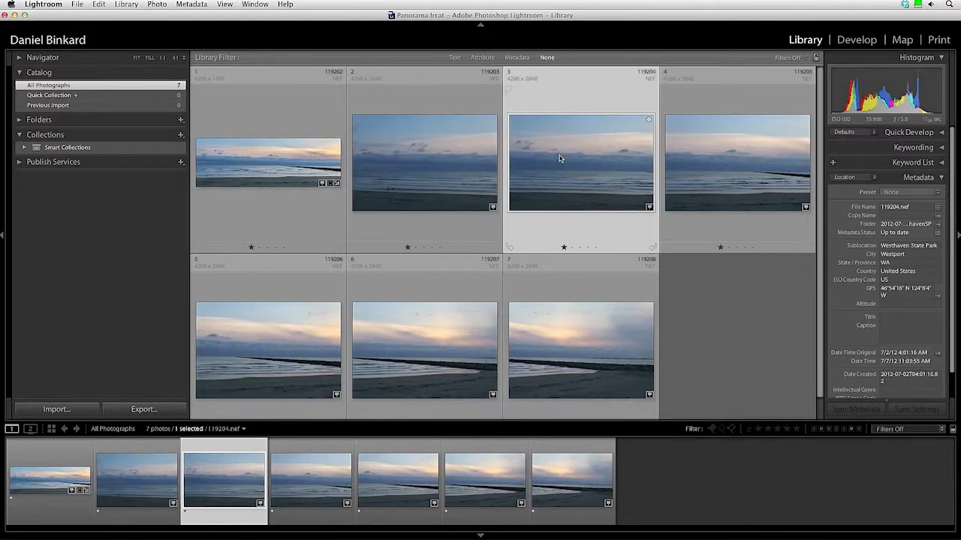
left_click(703, 160)
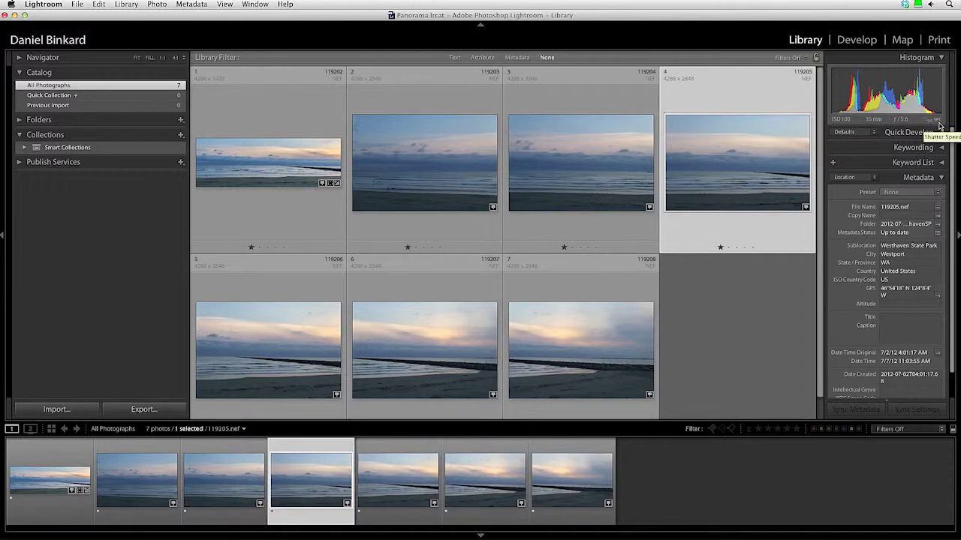
left_click(294, 160)
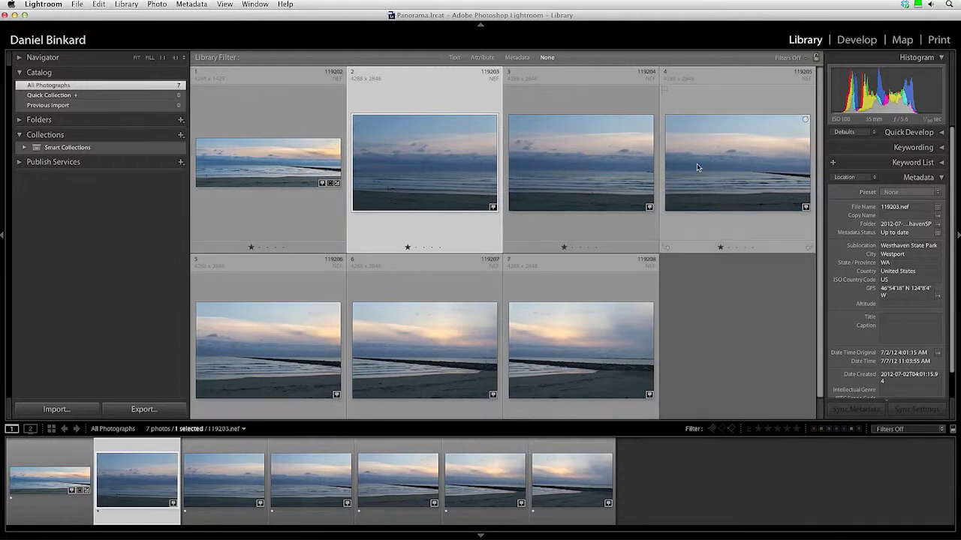
Step: Bring sequence photo 119207 up for developing and set its Exposure to +0.50 and Contrast to -10
left_click(860, 40)
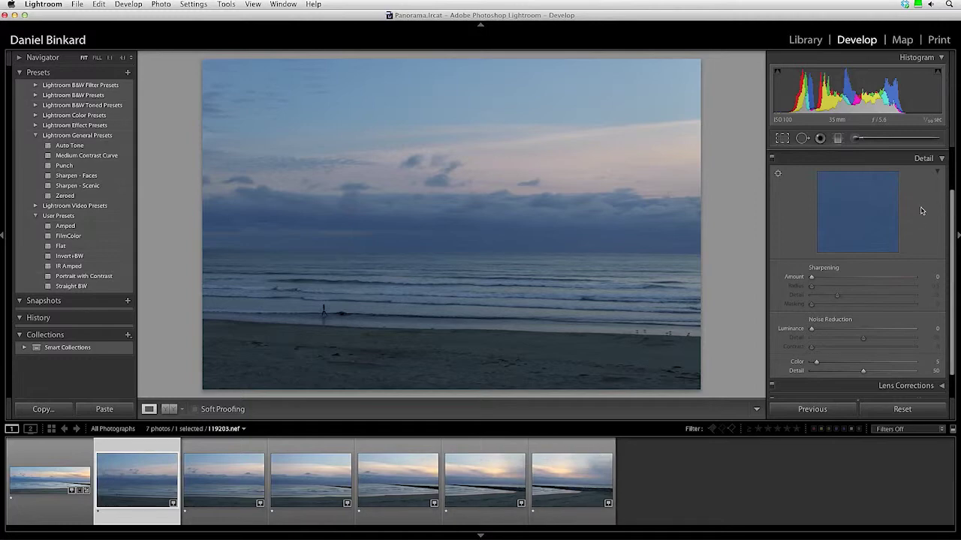
scroll(922, 211, "up", 3)
left_click(928, 156)
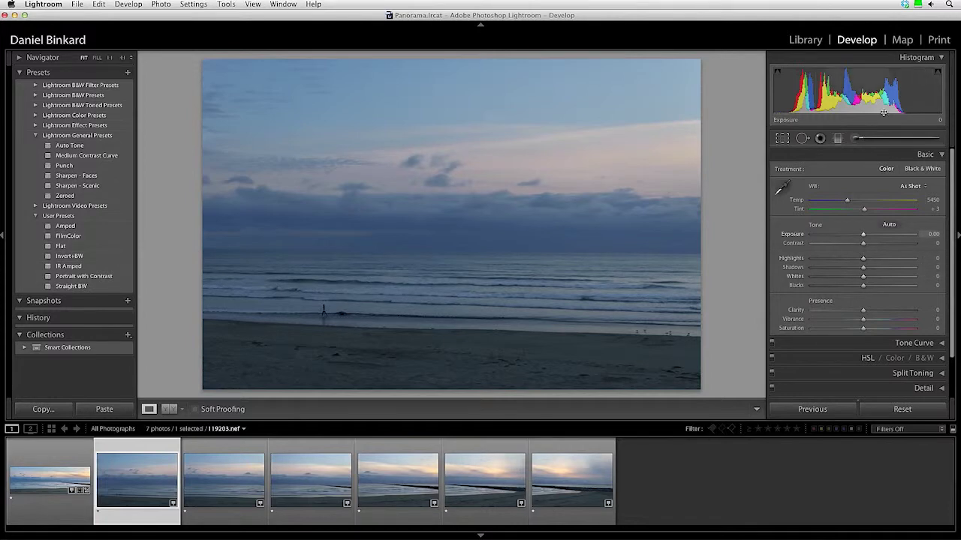
left_click(494, 482)
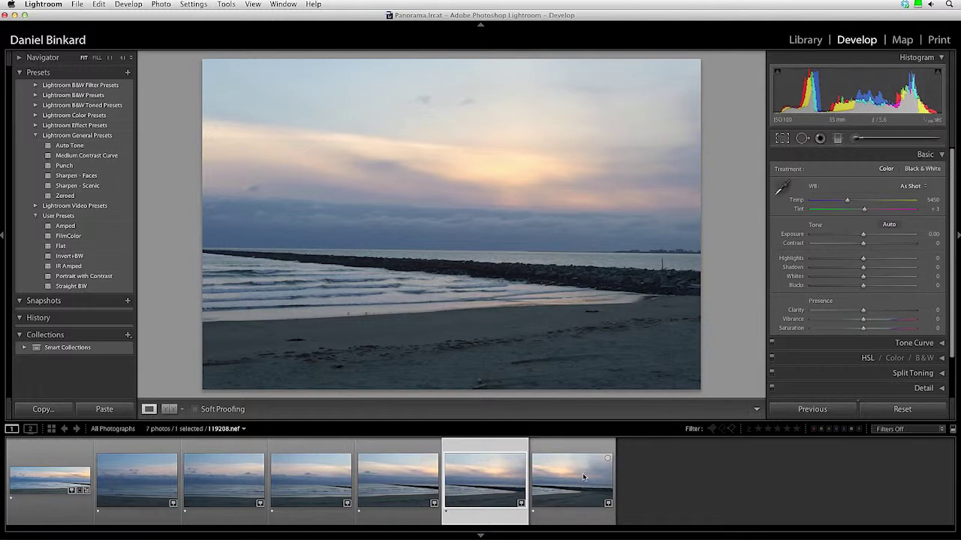
left_click_drag(862, 235, 868, 237)
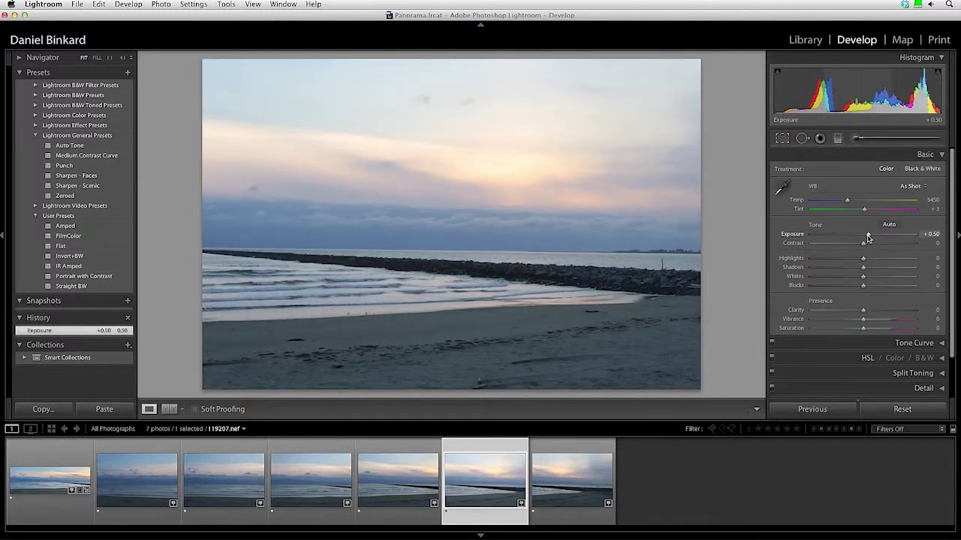
left_click_drag(864, 246, 859, 246)
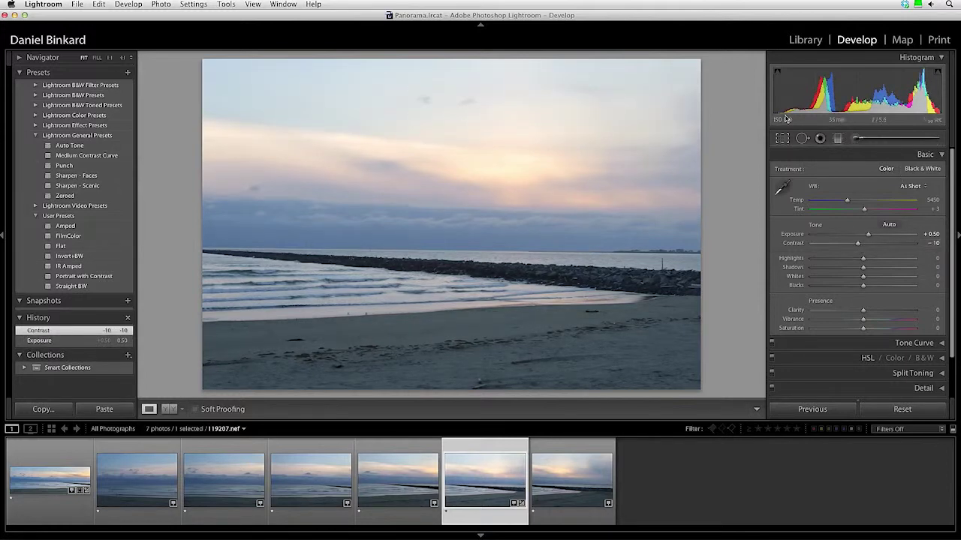
Step: Set the photo's Highlights to -30, Shadows to +15, Whites to +10 and Blacks to -9
left_click_drag(863, 260, 847, 260)
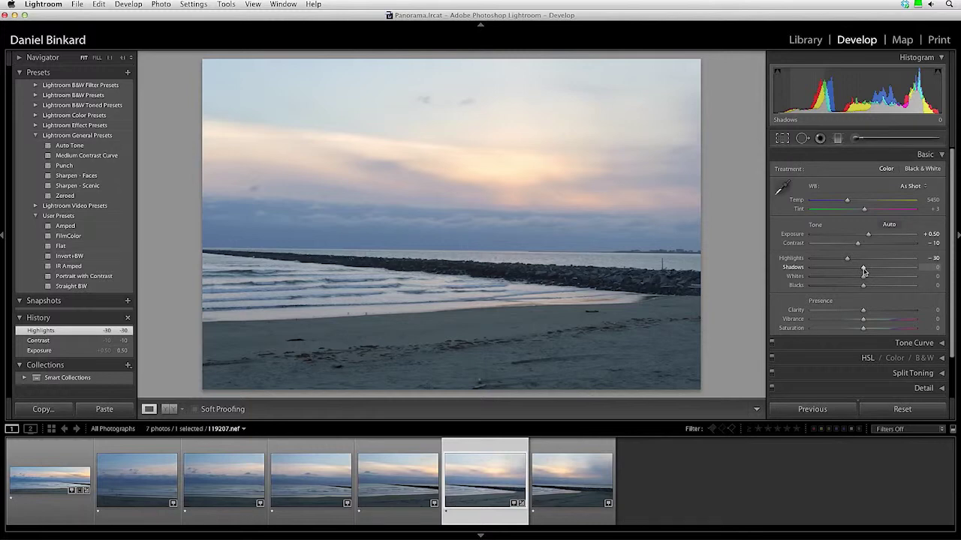
left_click_drag(863, 270, 871, 270)
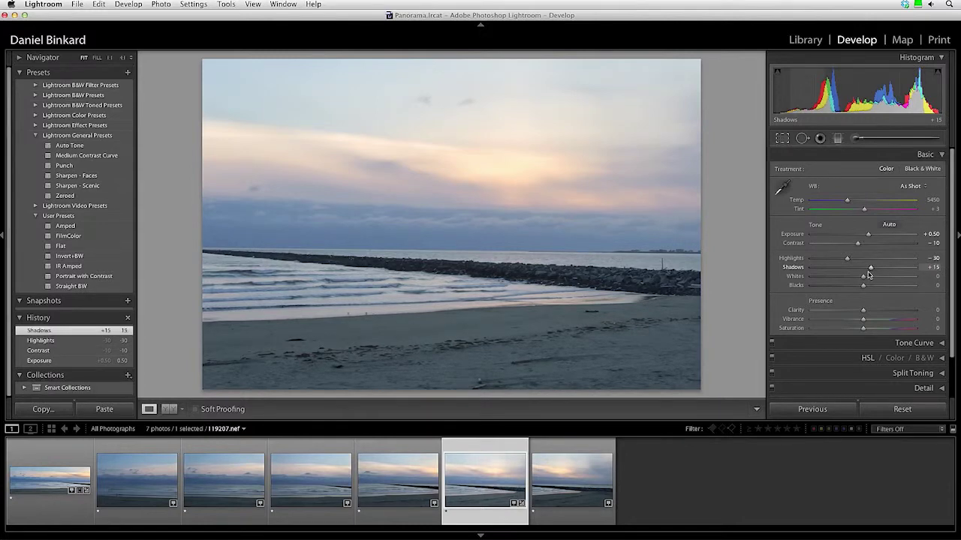
left_click_drag(864, 279, 859, 287)
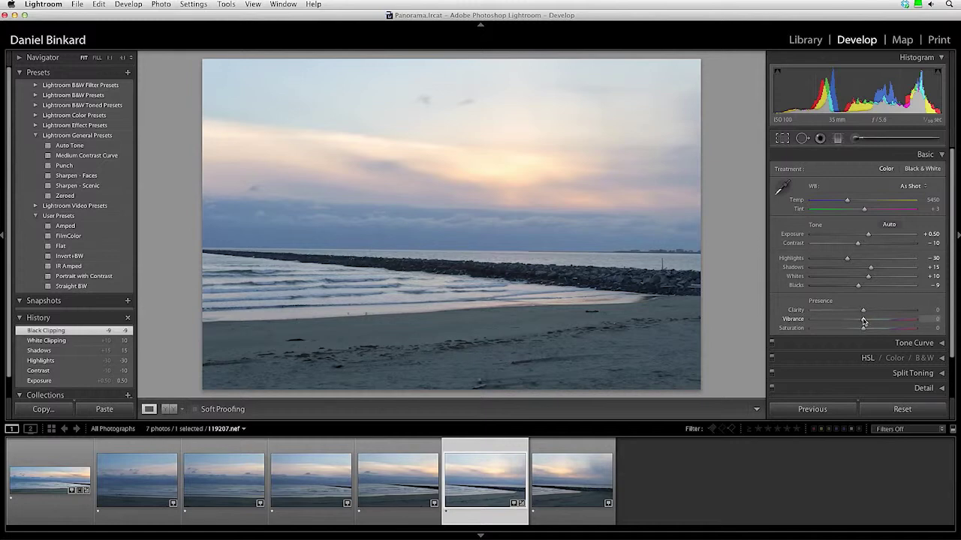
Step: Set sharpening to Amount 30, Radius 1.0, Detail 30 and Masking 10 while checking the rock jetty and waves at 1:1
scroll(867, 323, "down", 2)
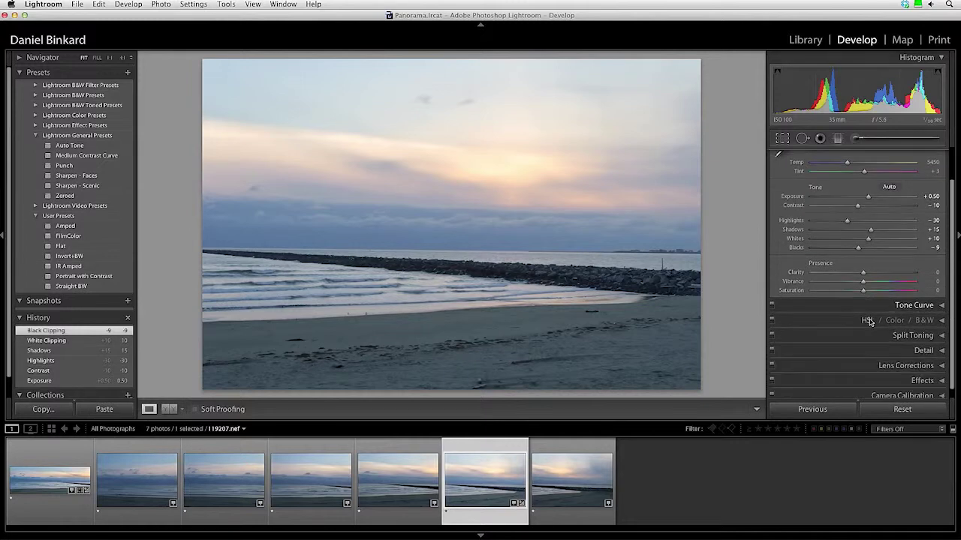
left_click(923, 350)
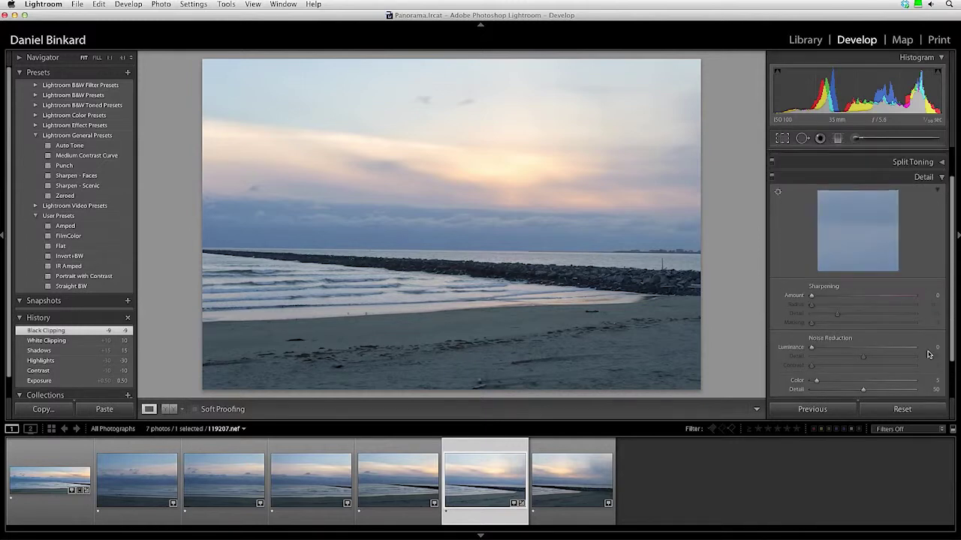
scroll(929, 350, "down", 3)
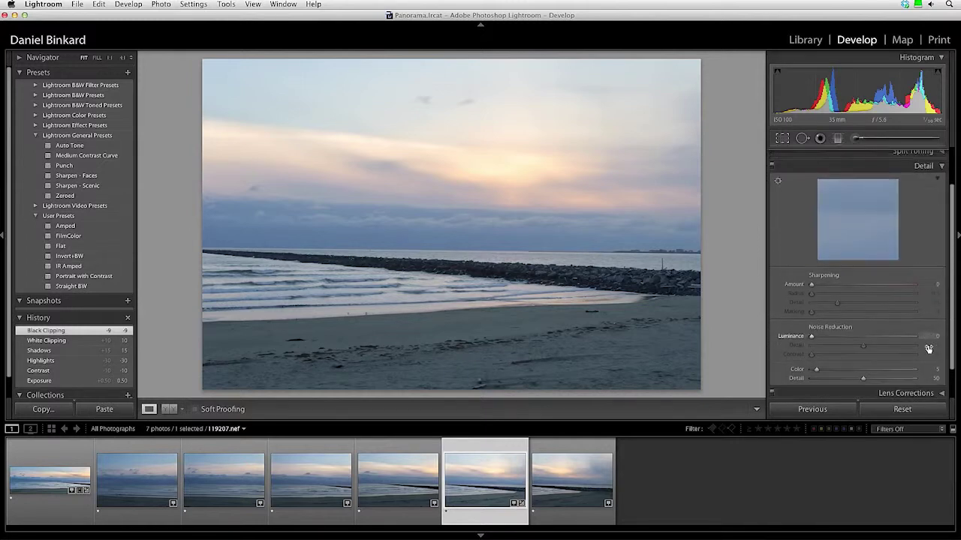
left_click(518, 281)
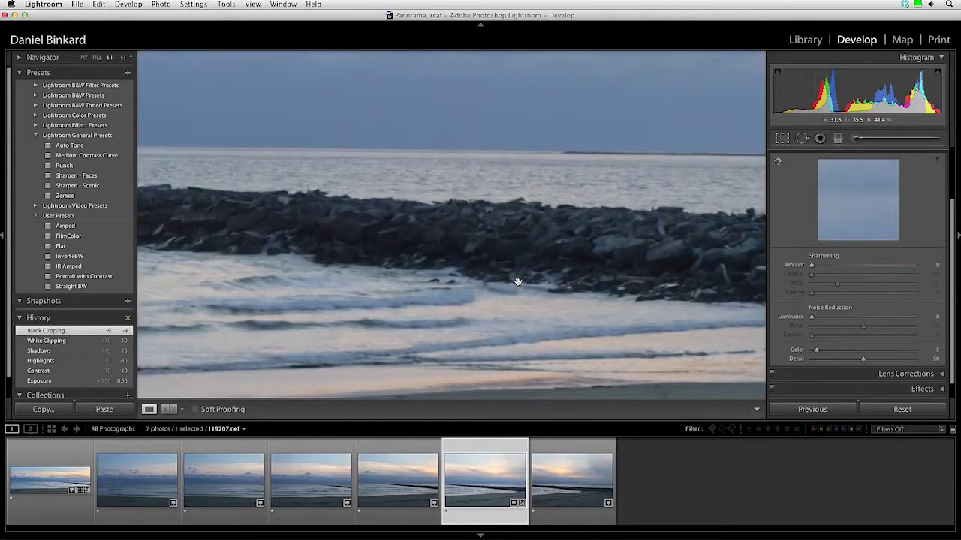
left_click_drag(409, 294, 400, 295)
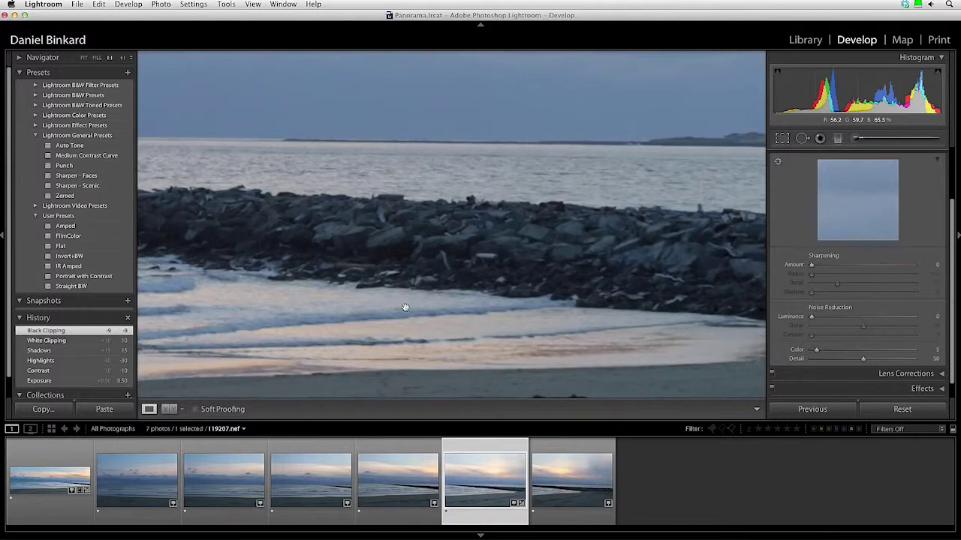
left_click_drag(588, 300, 389, 232)
left_click_drag(623, 201, 593, 251)
left_click_drag(539, 227, 690, 242)
left_click_drag(183, 234, 622, 233)
left_click_drag(350, 233, 577, 234)
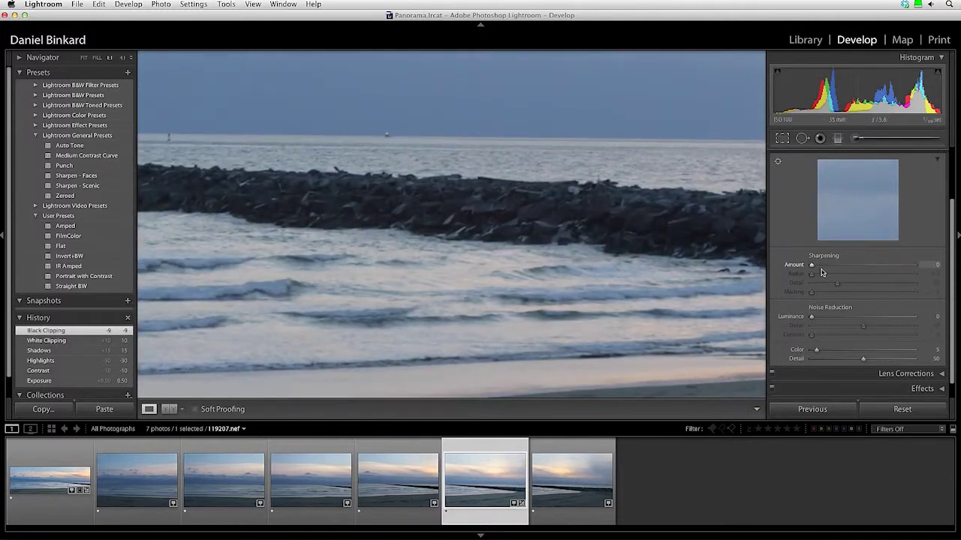
left_click_drag(811, 267, 822, 294)
Step: Set the Luminance noise reduction to 10, check the clouds above the jetty at 1:1 and return to the full view
left_click(931, 316)
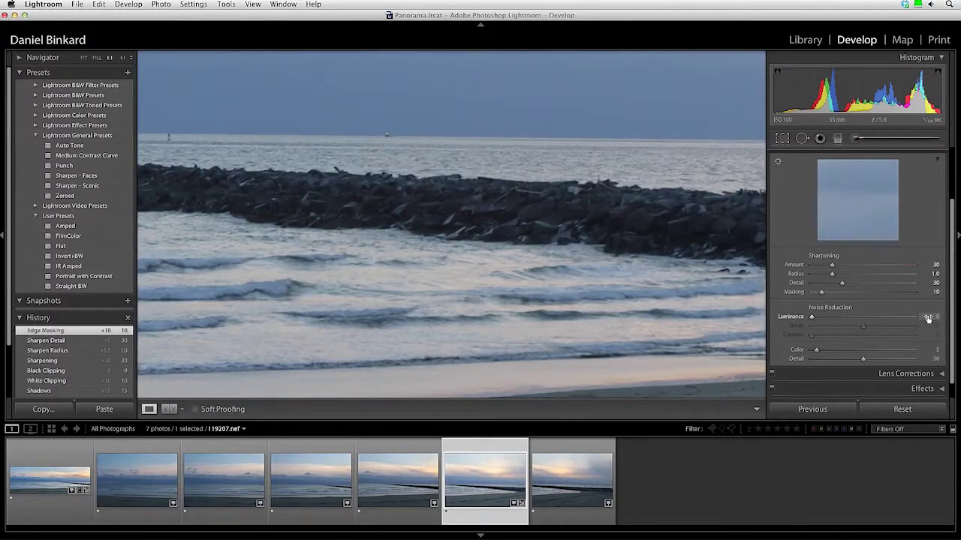
type("10")
key("Return")
left_click_drag(527, 302, 526, 303)
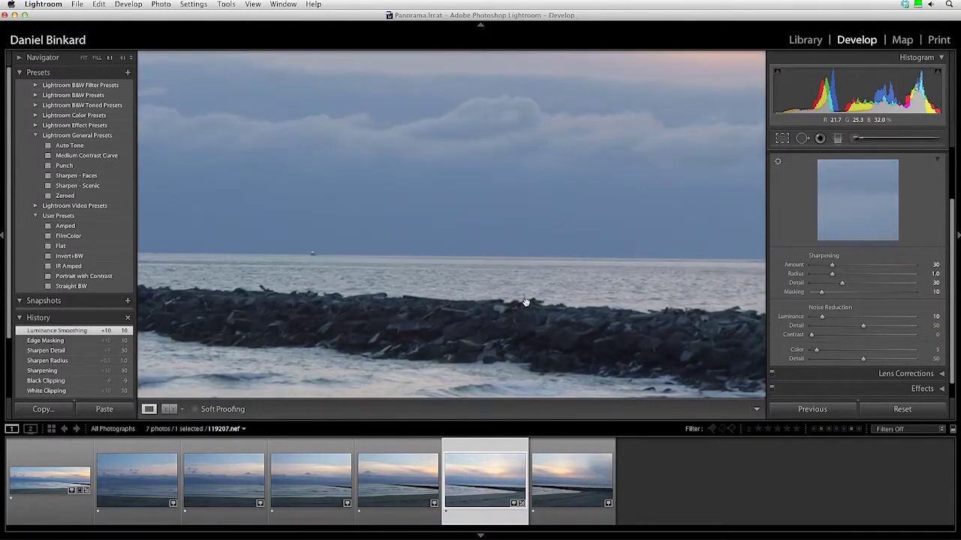
left_click(539, 271)
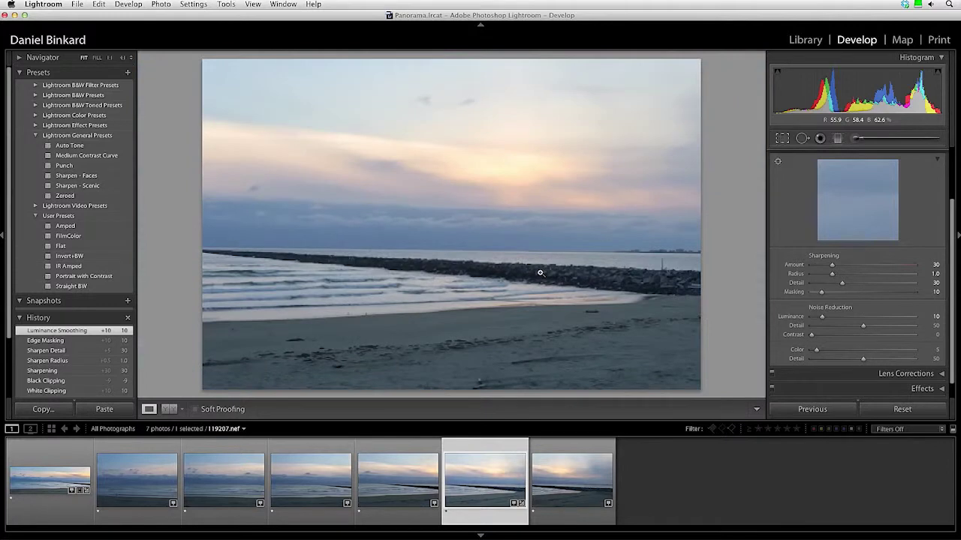
Step: Check the photo's lens profile corrections, the Nikon lens model chosen and the chromatic aberration setting
scroll(917, 253, "up", 3)
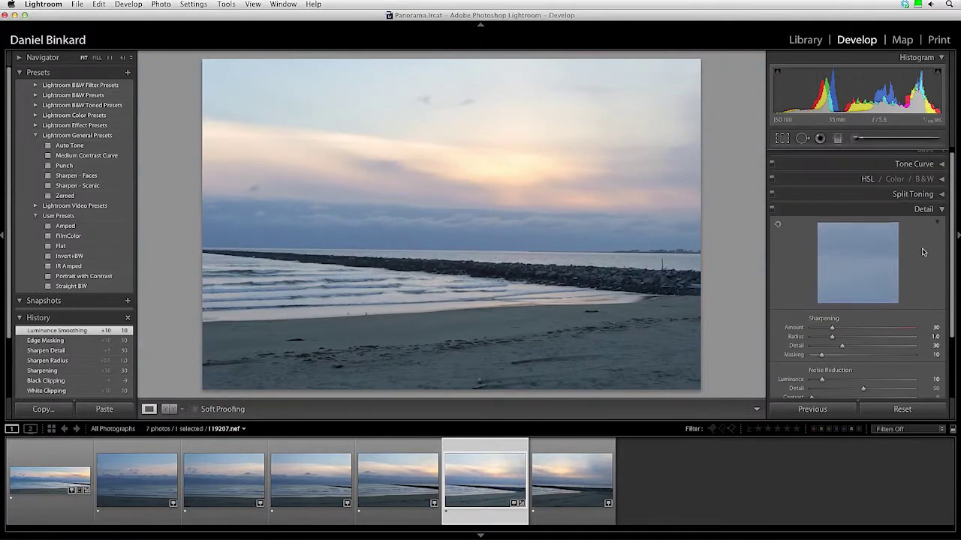
left_click(922, 211)
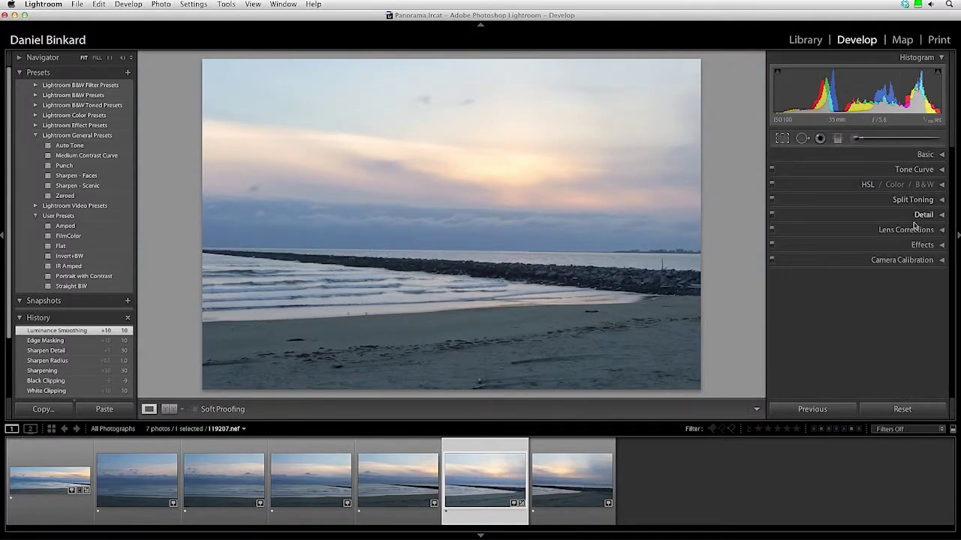
left_click(912, 231)
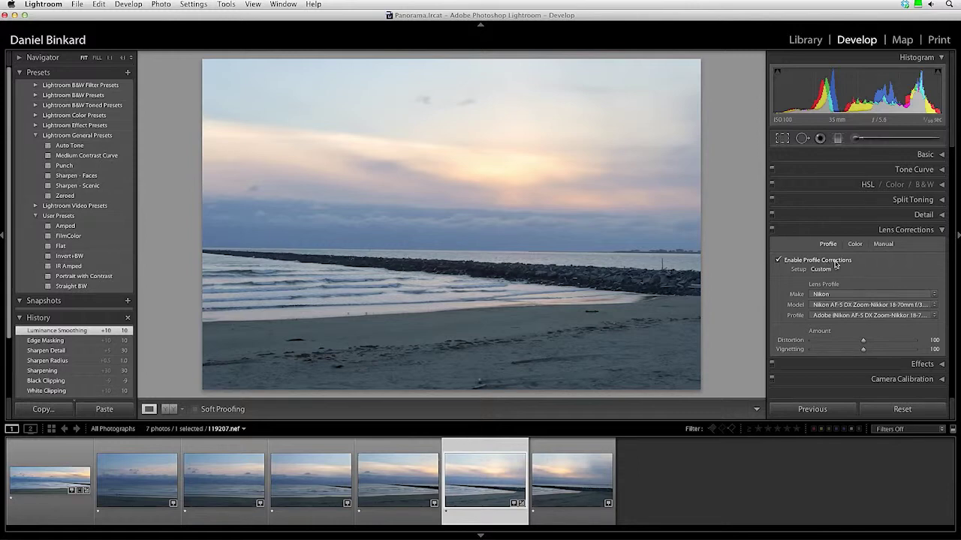
left_click(842, 304)
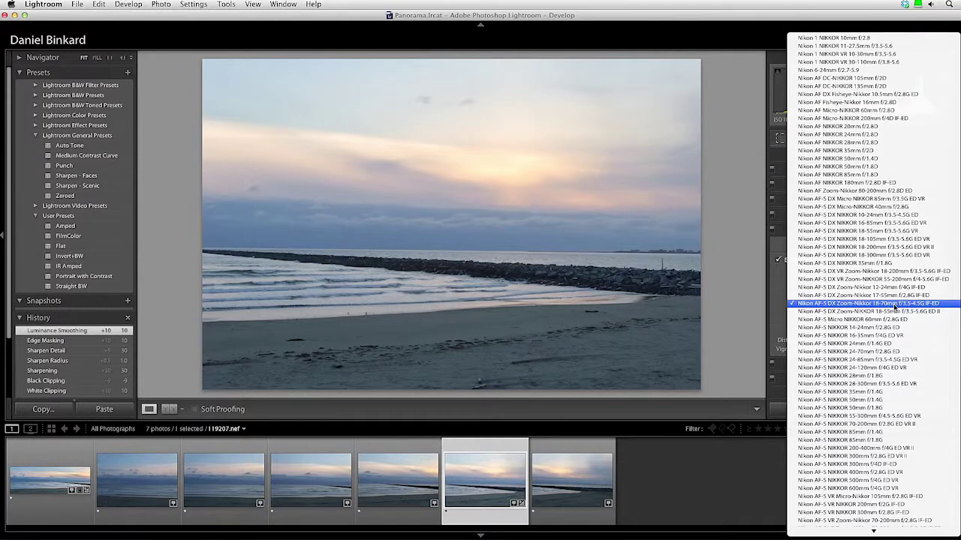
left_click(809, 304)
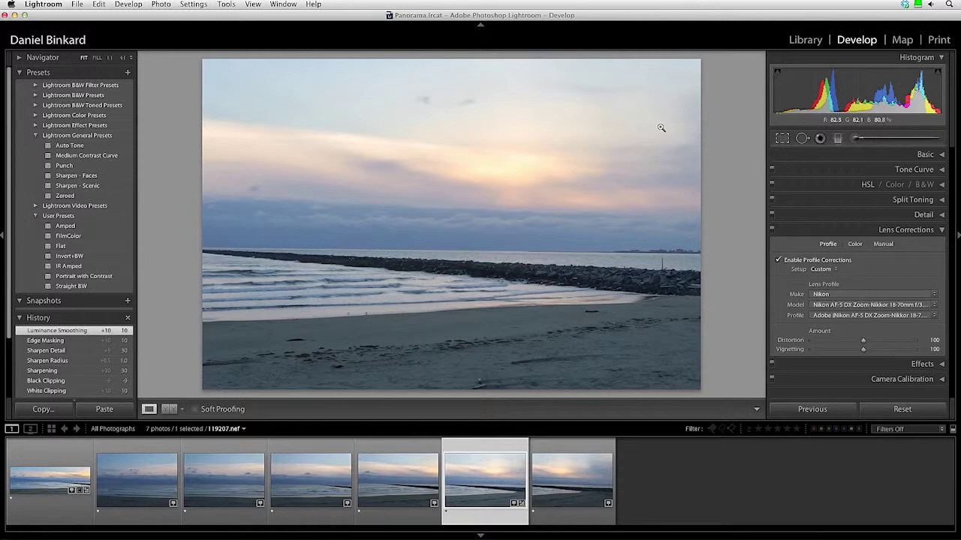
left_click(855, 244)
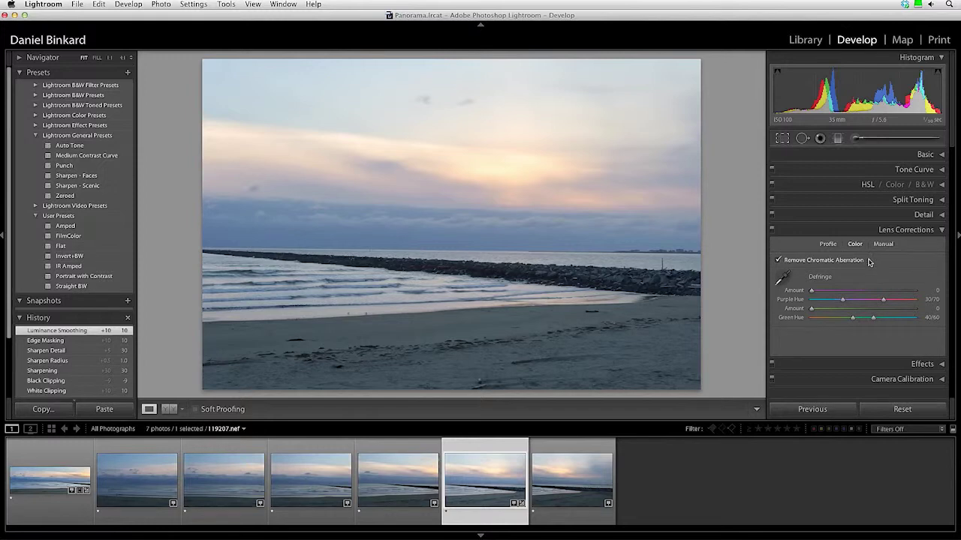
left_click(895, 232)
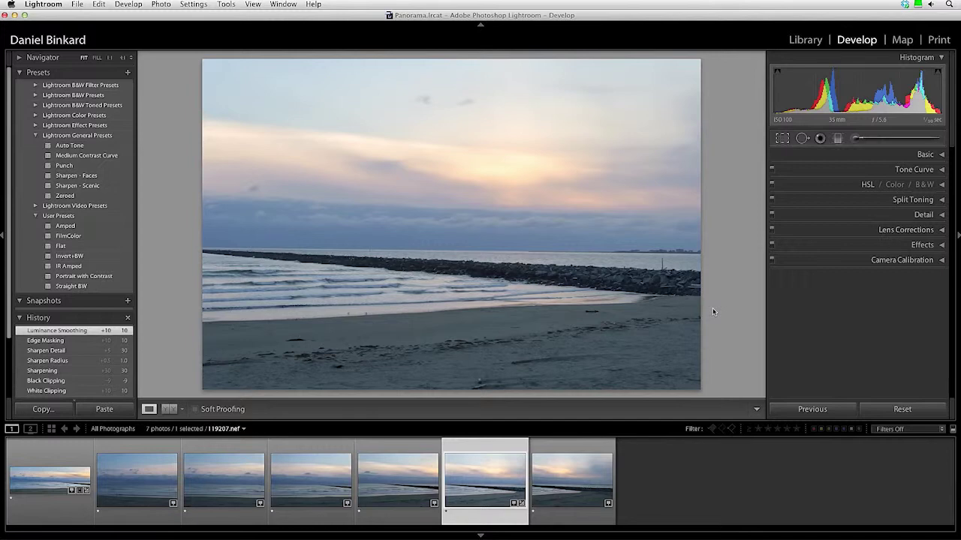
Step: Select all six uncropped sequence photos and synchronize every develop setting from photo 119207 to the others
left_click(137, 480, "shift")
left_click(559, 472, "super")
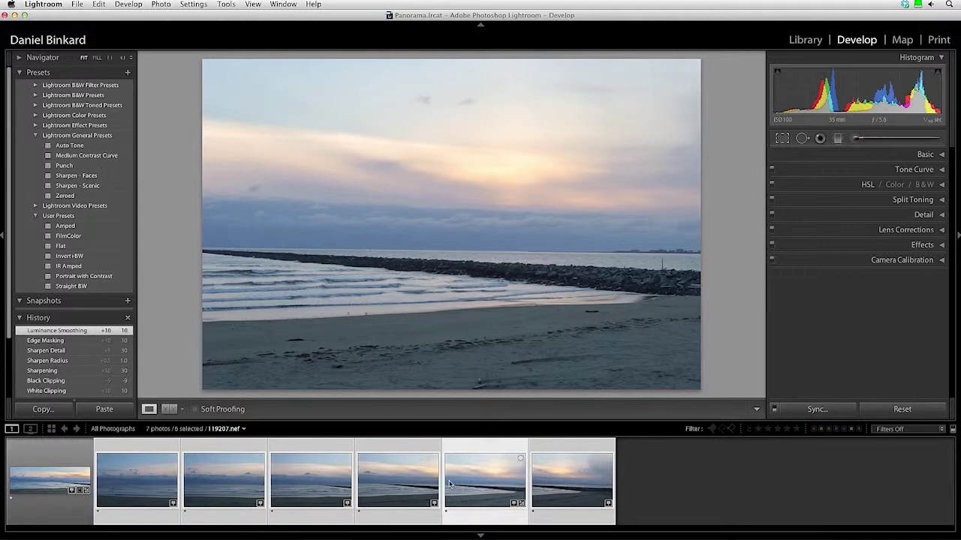
left_click(803, 412)
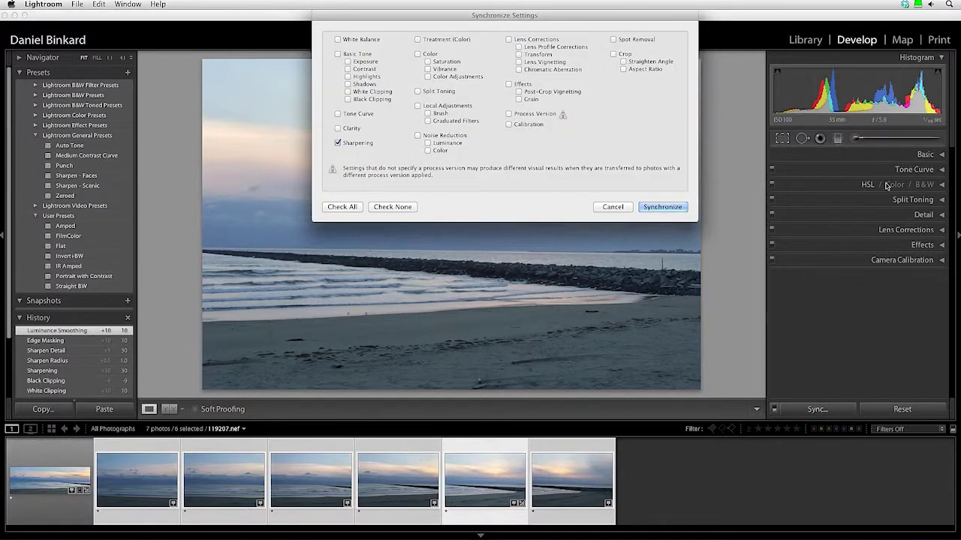
left_click(384, 207)
left_click(349, 208)
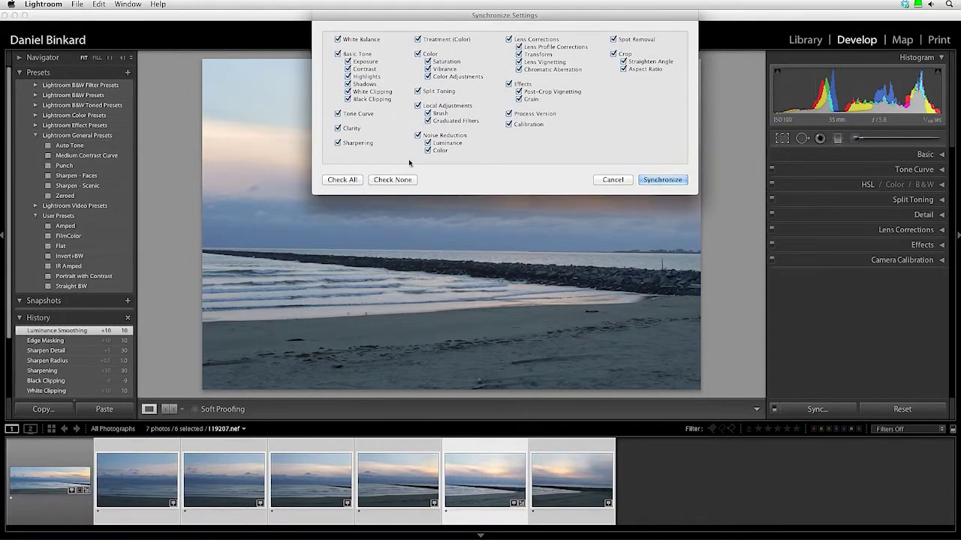
left_click(668, 181)
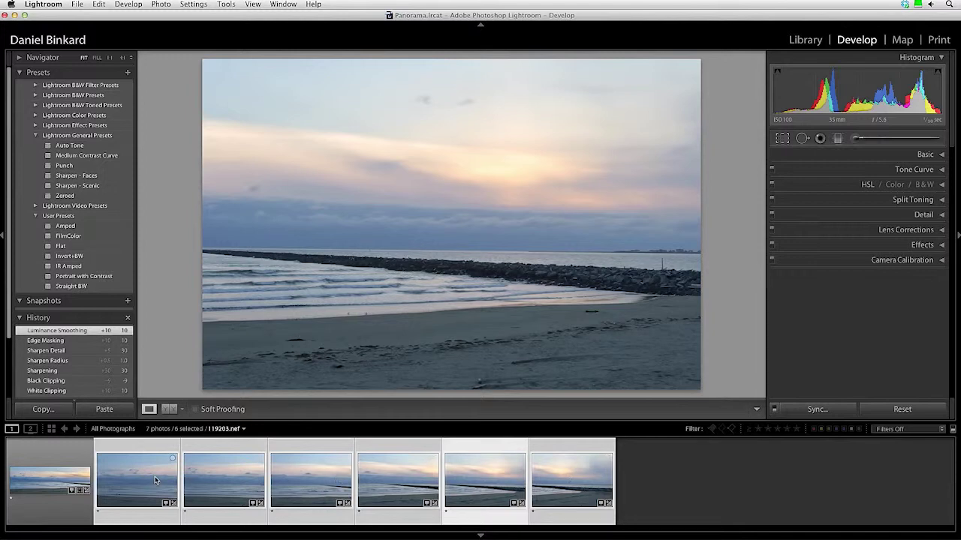
Step: Select photos 119203 to 119208 in the Library module and send them to Photoshop with Merge to Panorama
left_click(152, 448)
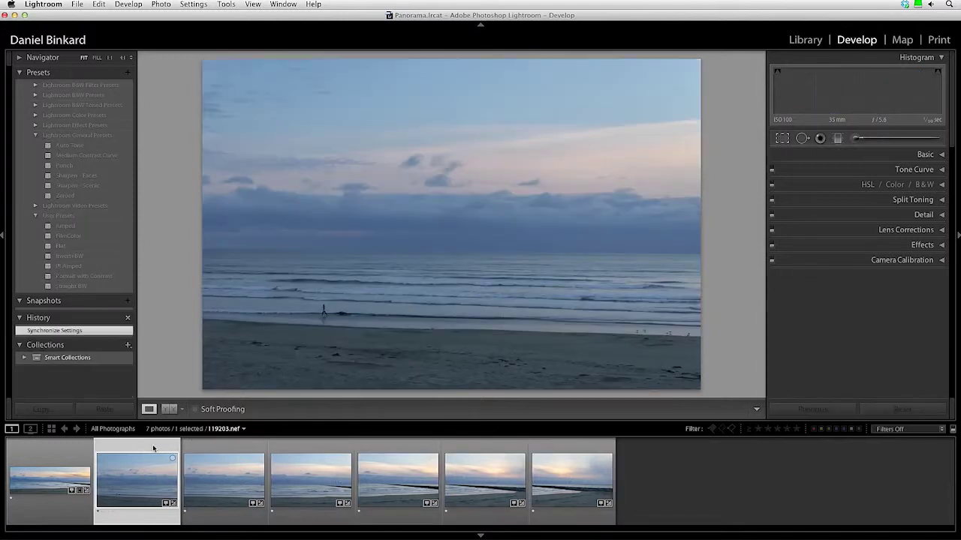
left_click(815, 47)
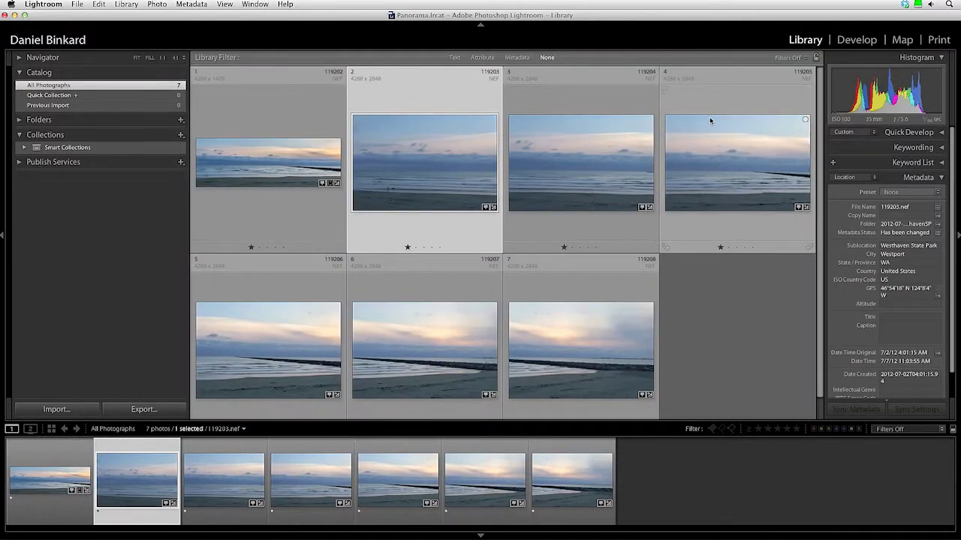
left_click(575, 335, "shift")
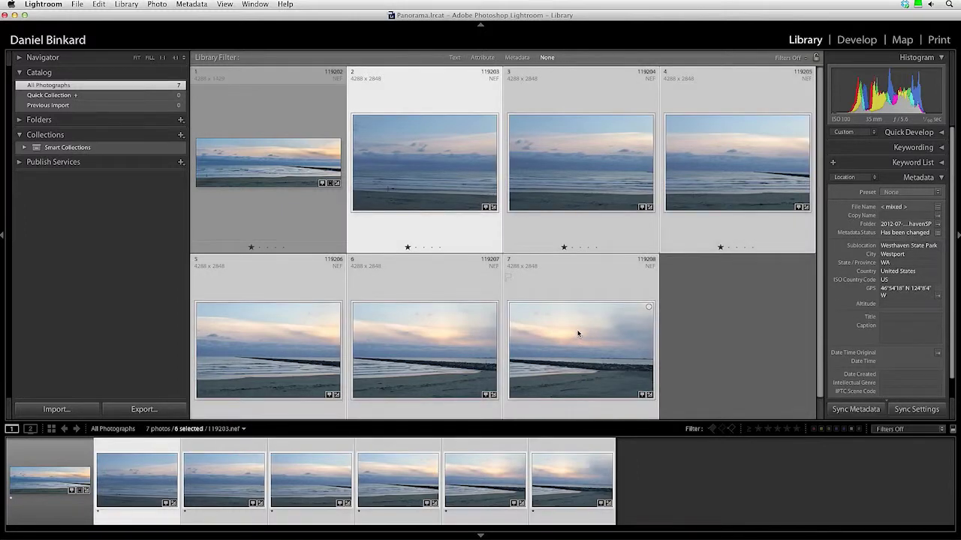
left_click(157, 5)
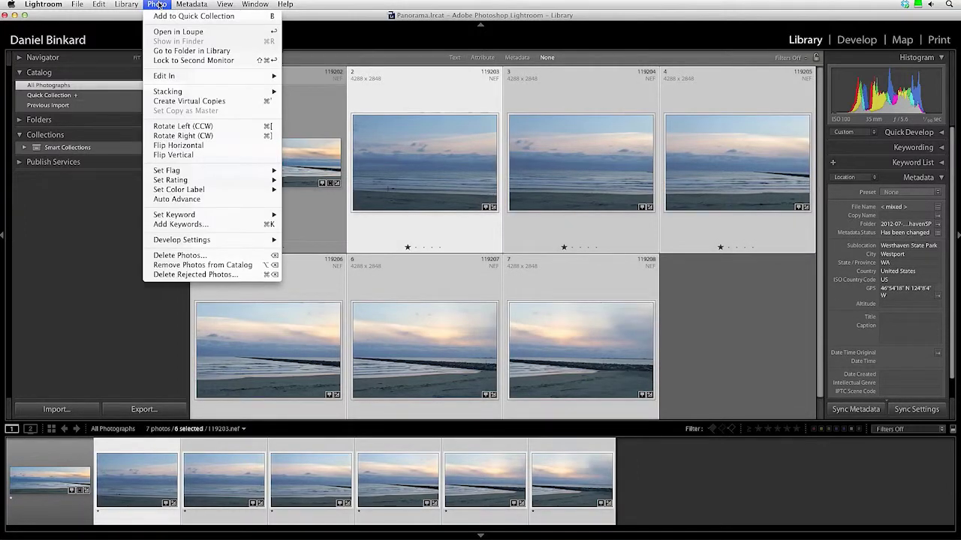
mouse_move(189, 77)
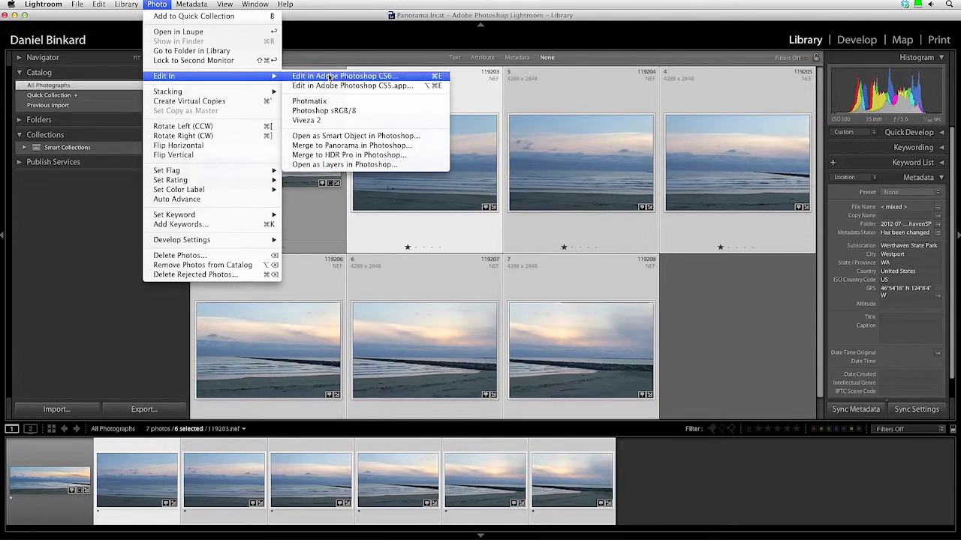
left_click(428, 145)
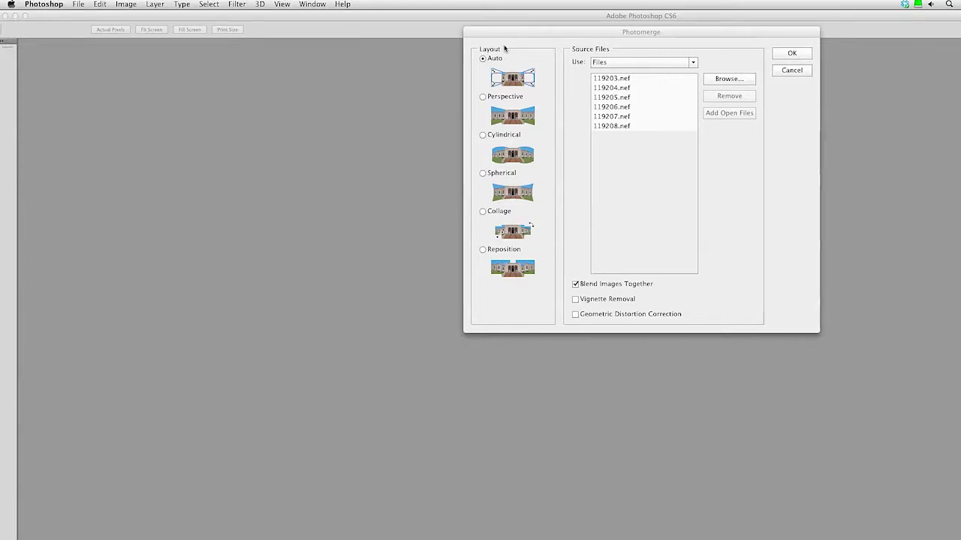
Step: Run Photomerge on the six source files with the Cylindrical layout
left_click_drag(525, 35, 317, 77)
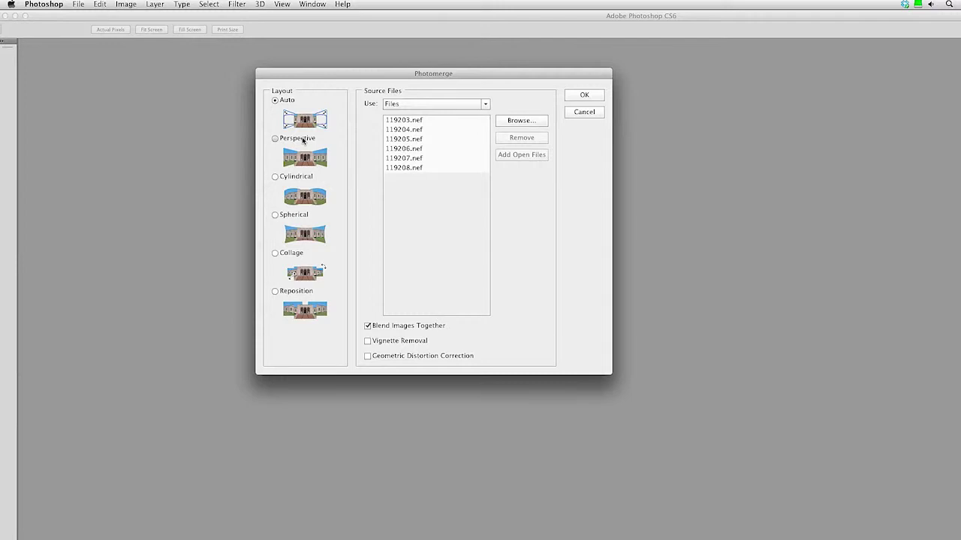
left_click(293, 178)
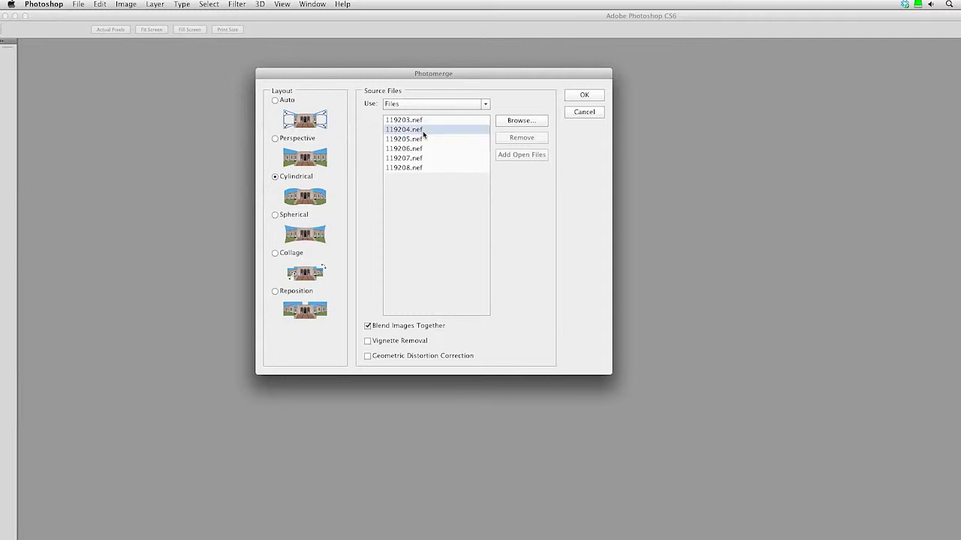
left_click(585, 96)
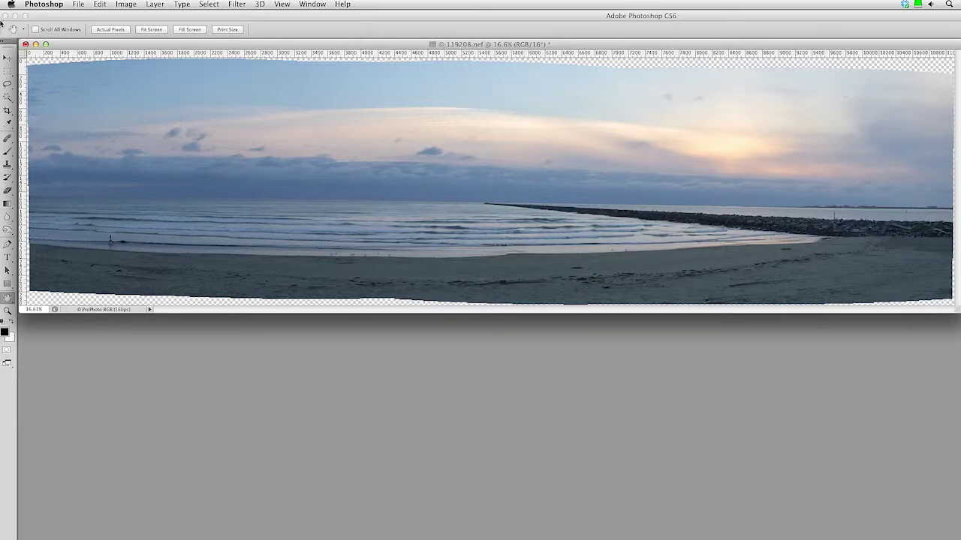
Step: Fit the application frame to the screen, collapse the History panel and fit the whole panorama between the tools and panels
left_click(26, 16)
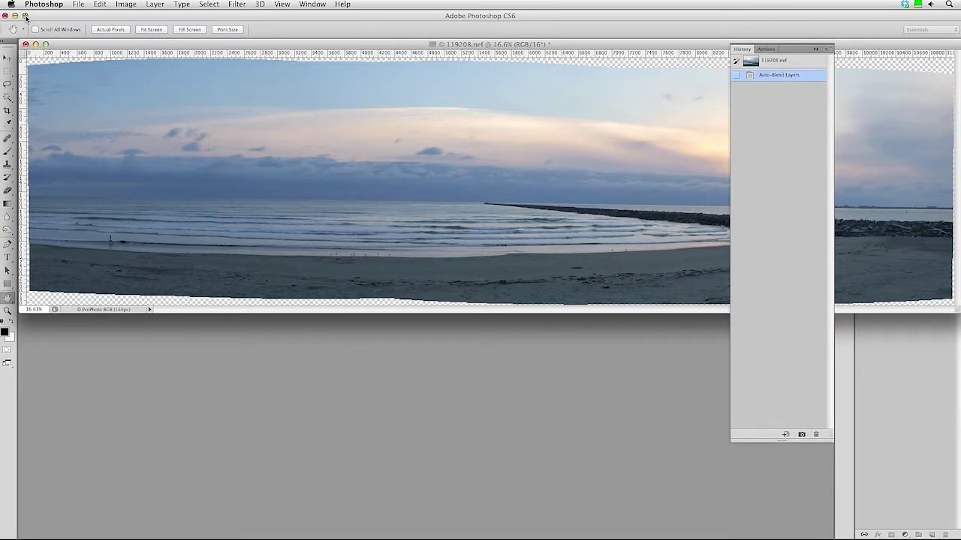
left_click_drag(854, 47, 622, 63)
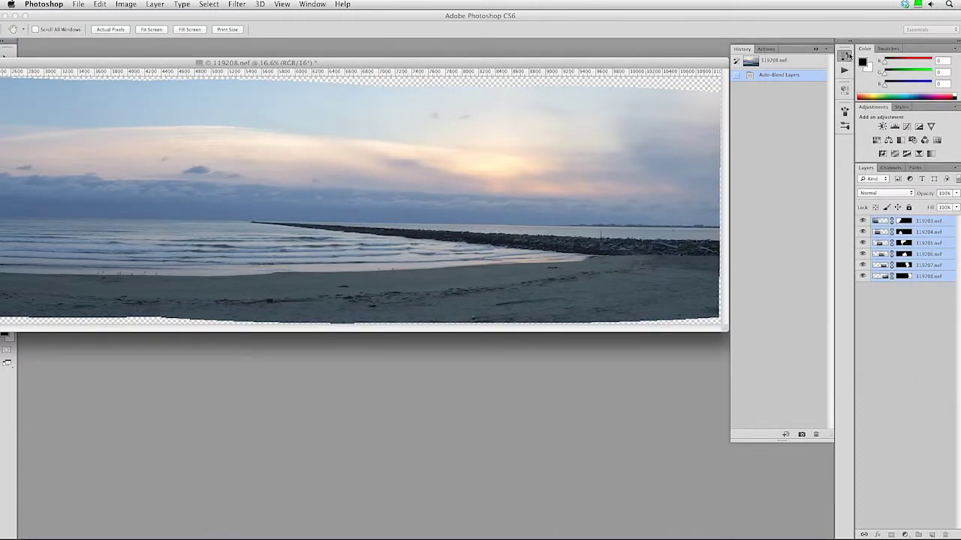
left_click(846, 56)
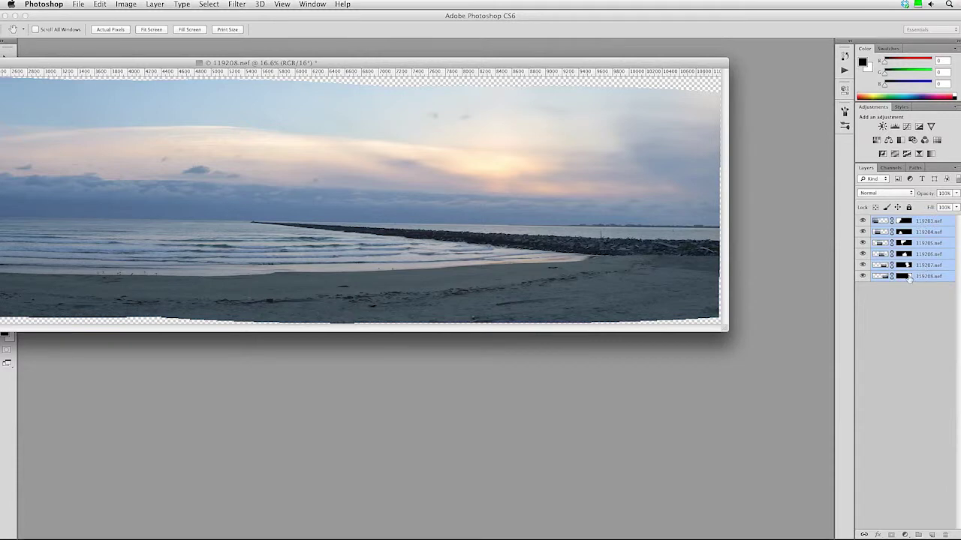
left_click_drag(669, 63, 841, 62)
key("super+0")
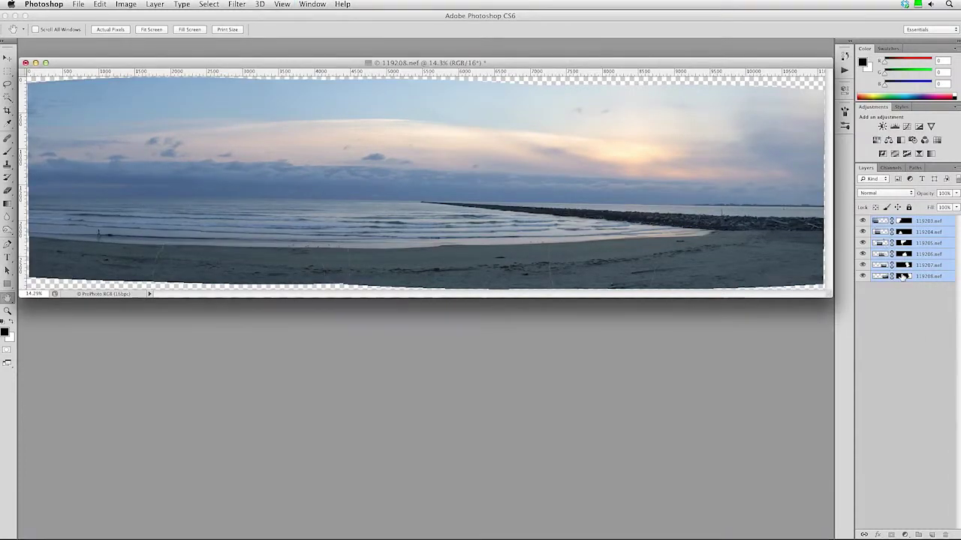
Step: Hide every layer except 119208.nef, examine its layer mask on its own and return to the image view
left_click_drag(863, 265, 863, 221)
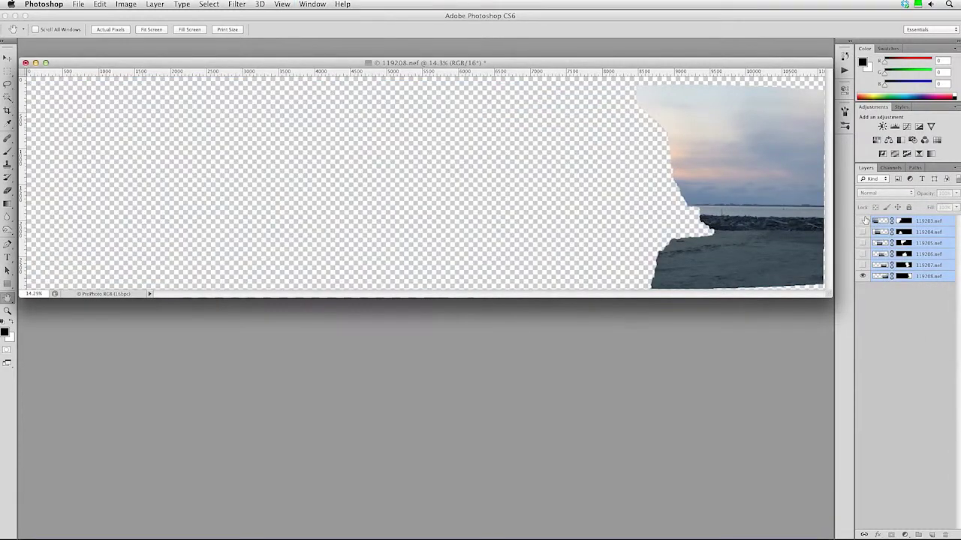
left_click(876, 277)
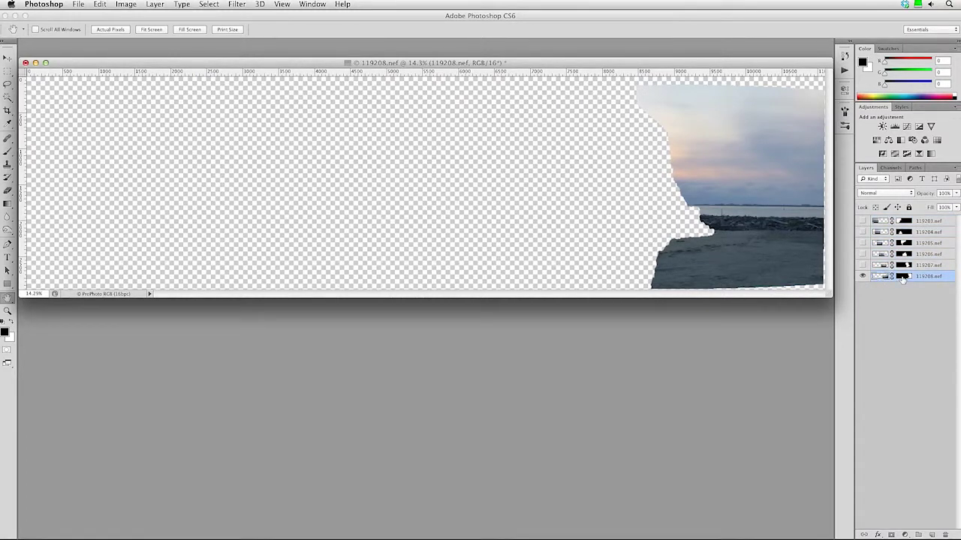
left_click(902, 277, "alt")
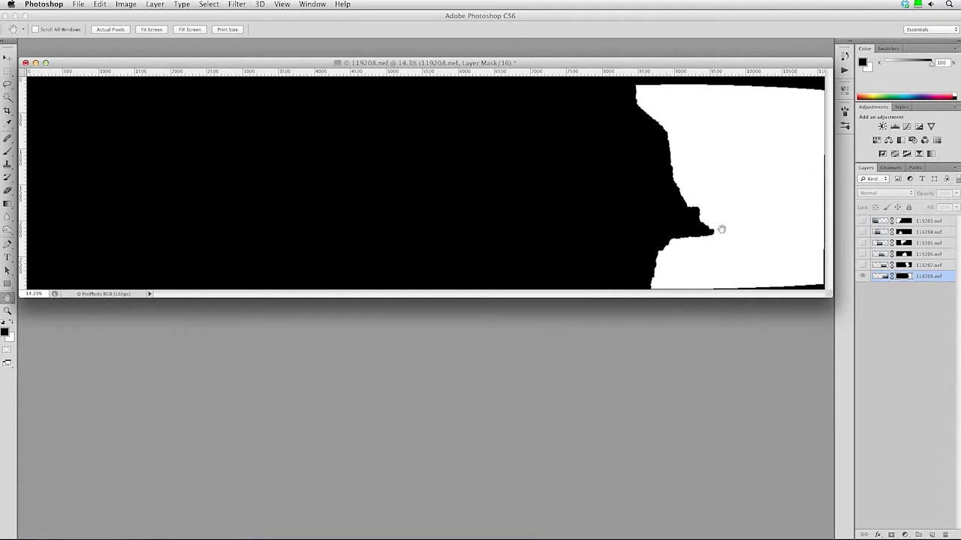
left_click(879, 277)
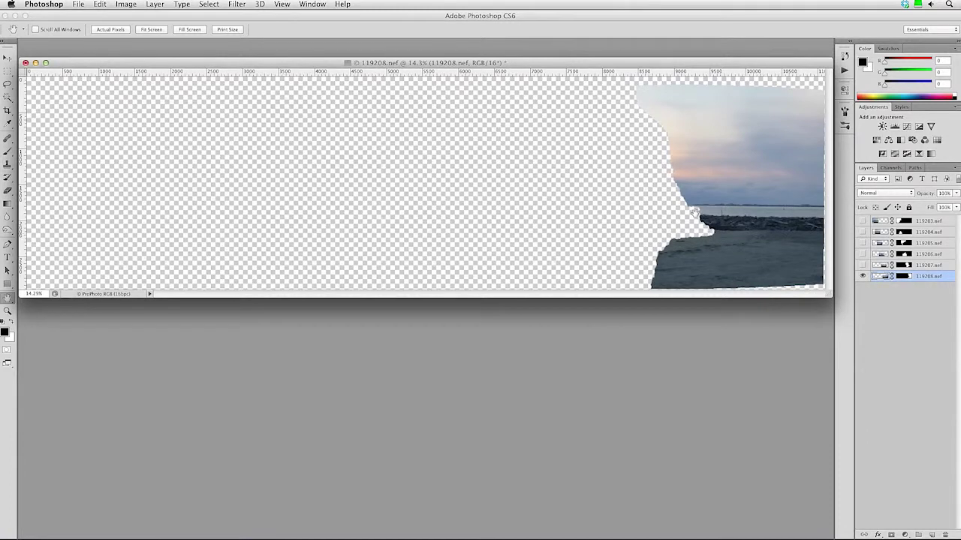
Step: Turn the five hidden layers back on one by one, from 119207.nef up to 119203.nef, to examine how they join
left_click(862, 265)
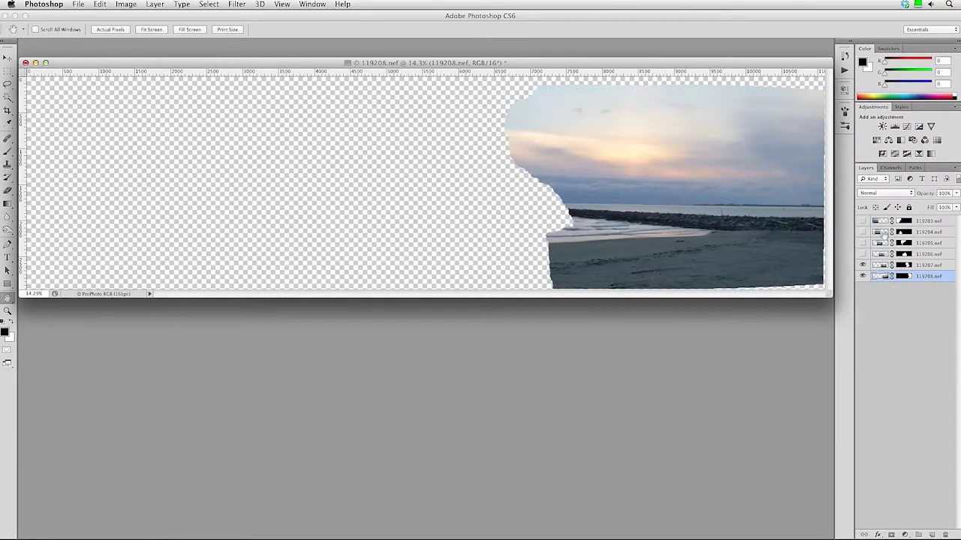
left_click(863, 254)
left_click(862, 244)
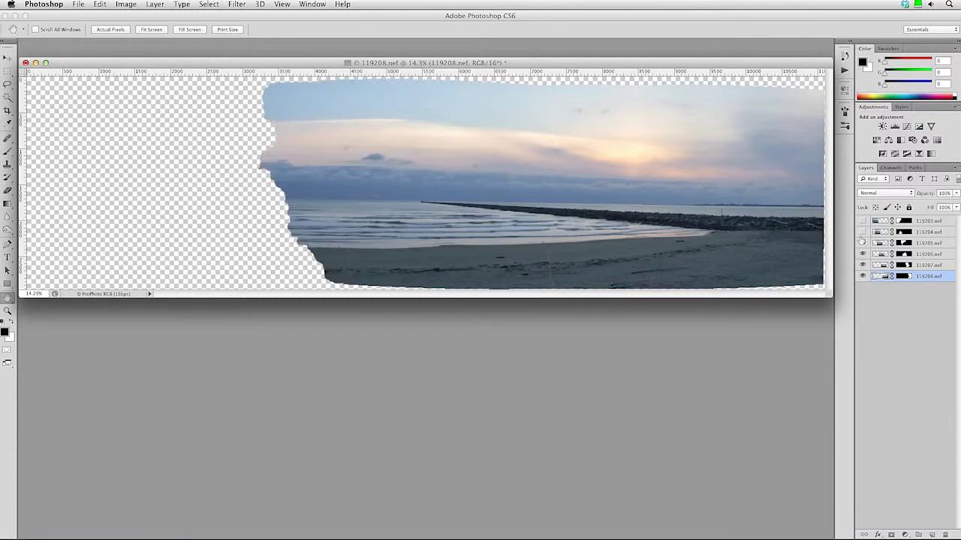
left_click(863, 232)
left_click(863, 221)
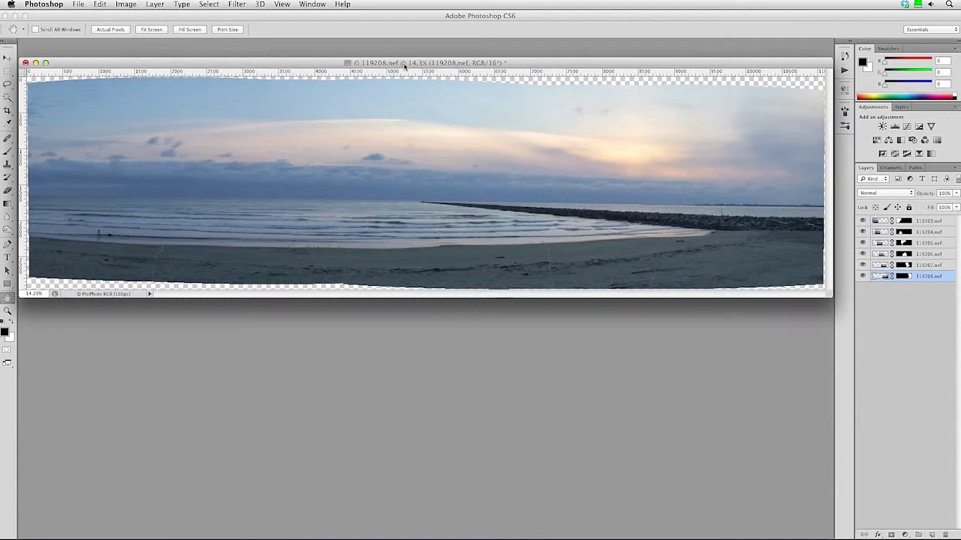
Step: Examine the beach below the rock jetty at 100%, toggling the visibility of layer 119207.nef to check the blend
left_click(8, 310)
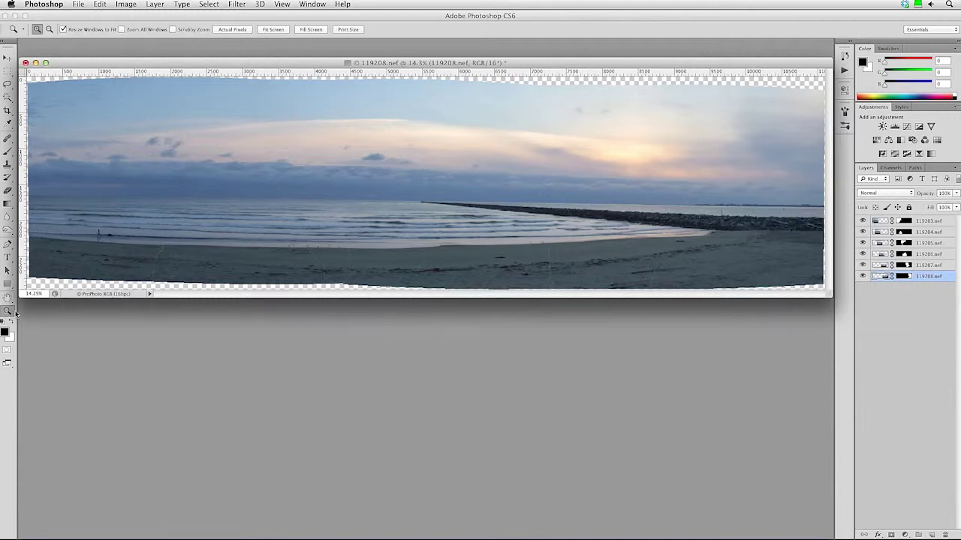
left_click(532, 267)
left_click(539, 306)
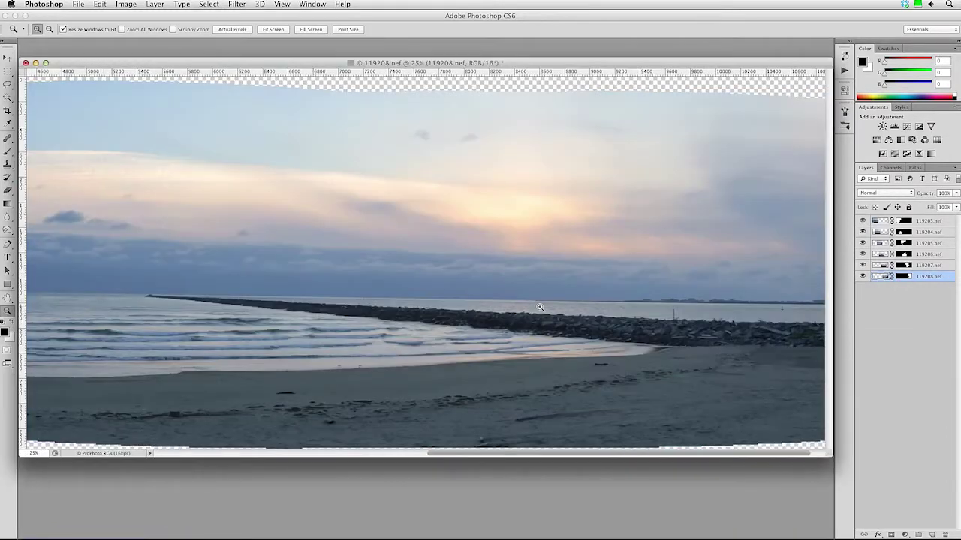
left_click(501, 439)
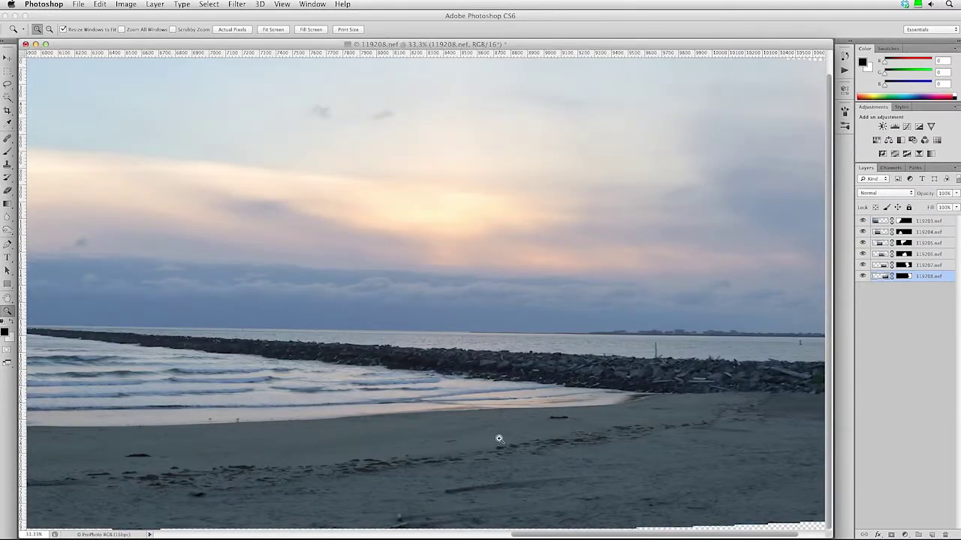
scroll(467, 493, "down", 3)
left_click(448, 481)
left_click(449, 481)
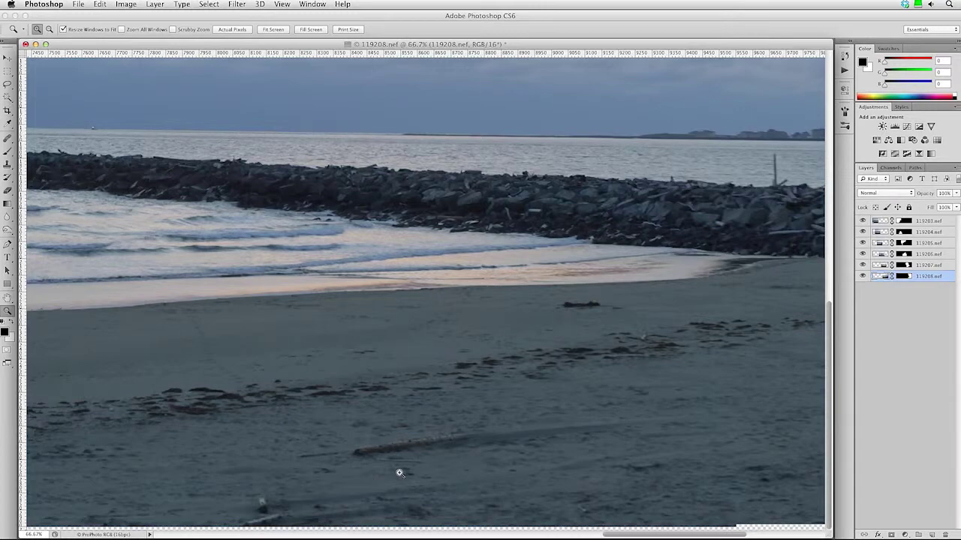
left_click(379, 479)
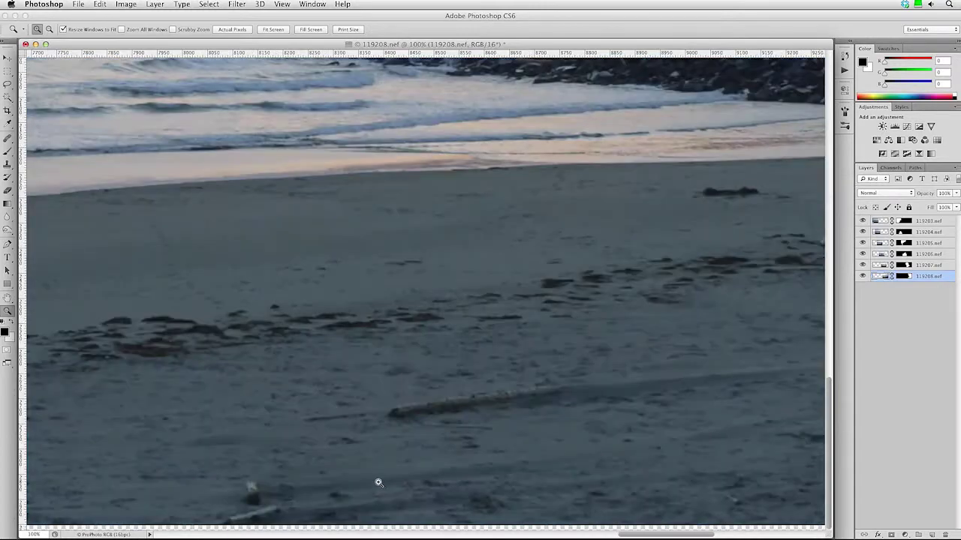
left_click(863, 265)
left_click(863, 265)
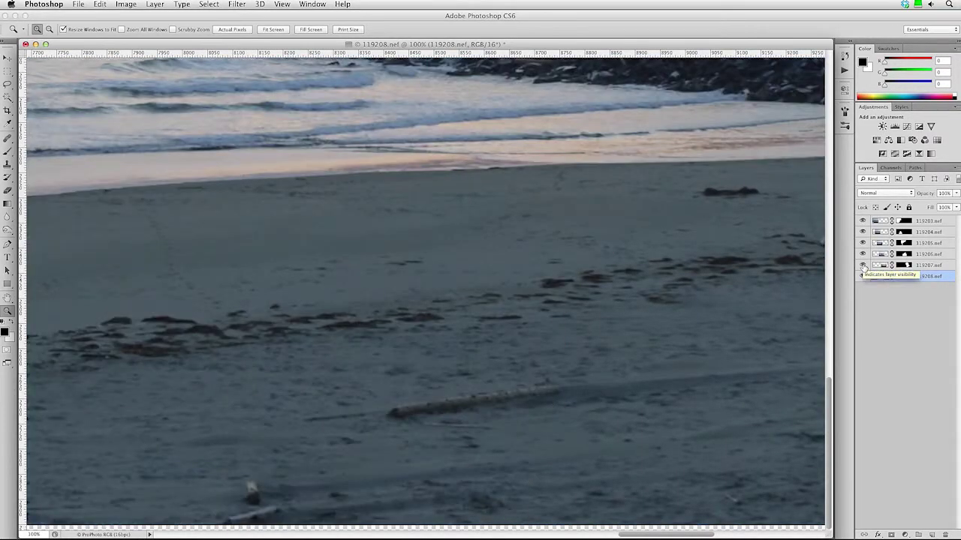
Step: Inspect the panorama at 100% from the rock jetty across the waves to the walking figure for stitching flaws, and return to the full view
left_click(8, 301)
left_click_drag(635, 133, 638, 361)
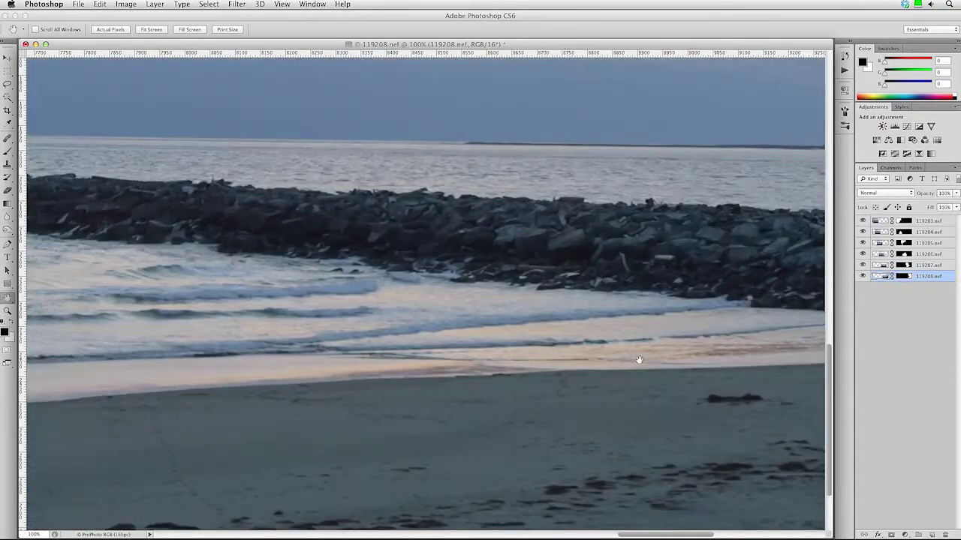
left_click_drag(534, 132, 693, 232)
left_click_drag(382, 403, 690, 346)
left_click_drag(232, 364, 526, 359)
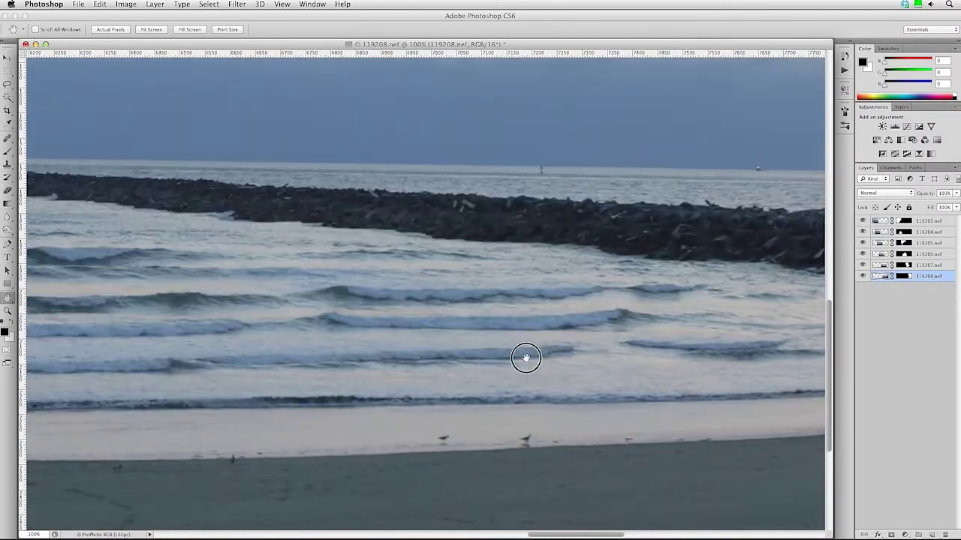
left_click_drag(285, 360, 616, 347)
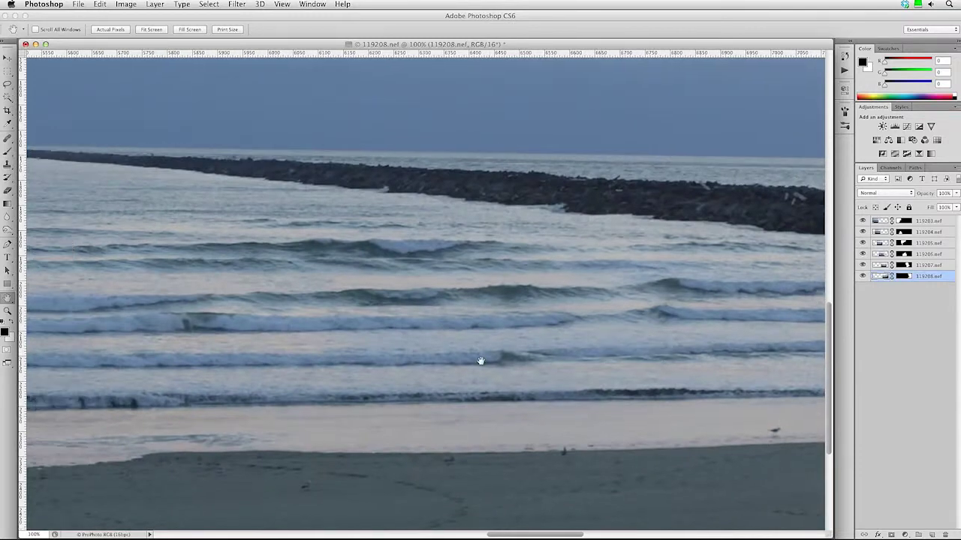
left_click_drag(187, 353, 444, 270)
left_click_drag(33, 331, 424, 214)
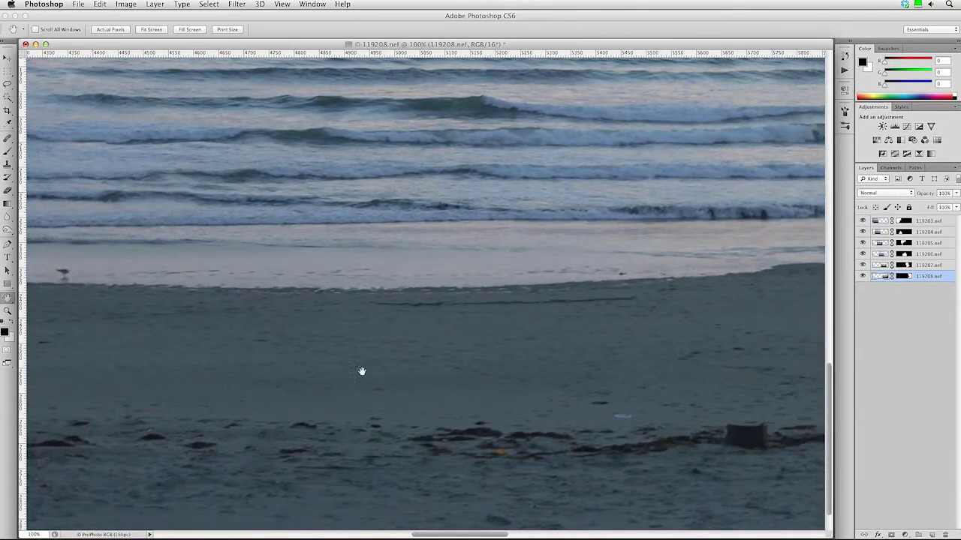
left_click_drag(234, 383, 551, 295)
left_click_drag(240, 279, 684, 286)
left_click_drag(418, 283, 672, 339)
left_click_drag(418, 293, 701, 287)
left_click_drag(224, 323, 538, 280)
left_click_drag(238, 257, 598, 346)
left_click_drag(437, 159, 415, 307)
left_click_drag(461, 176, 450, 252)
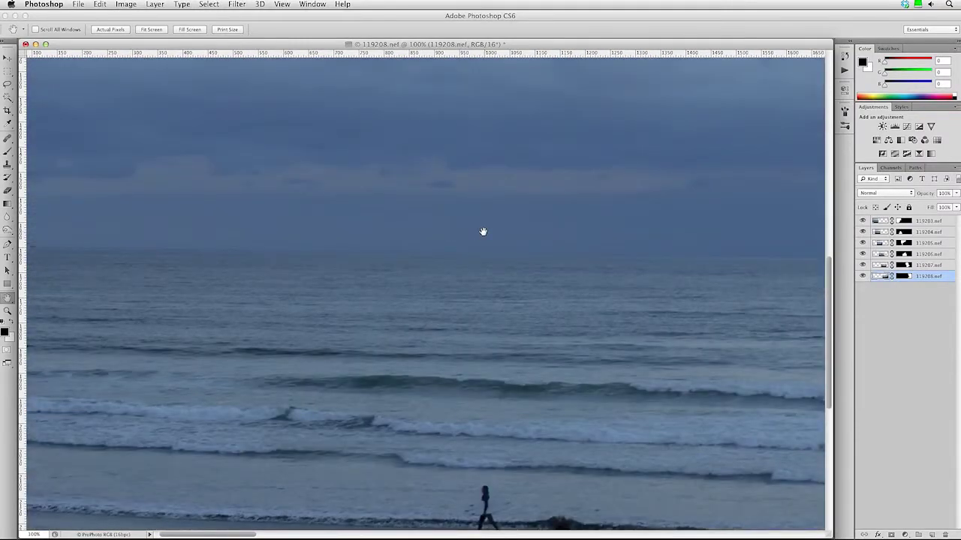
key("super+0")
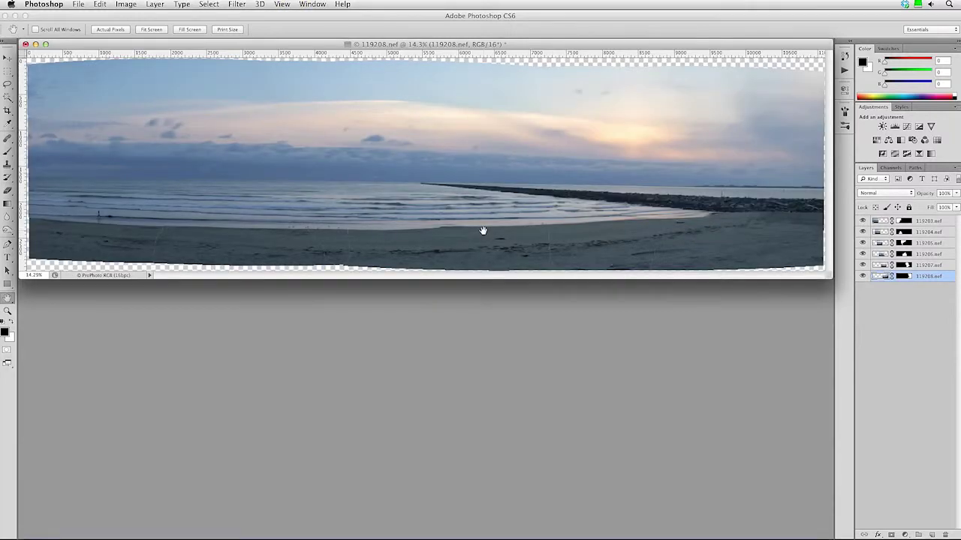
Step: Merge all visible layers of the panorama into a single layer
left_click(157, 4)
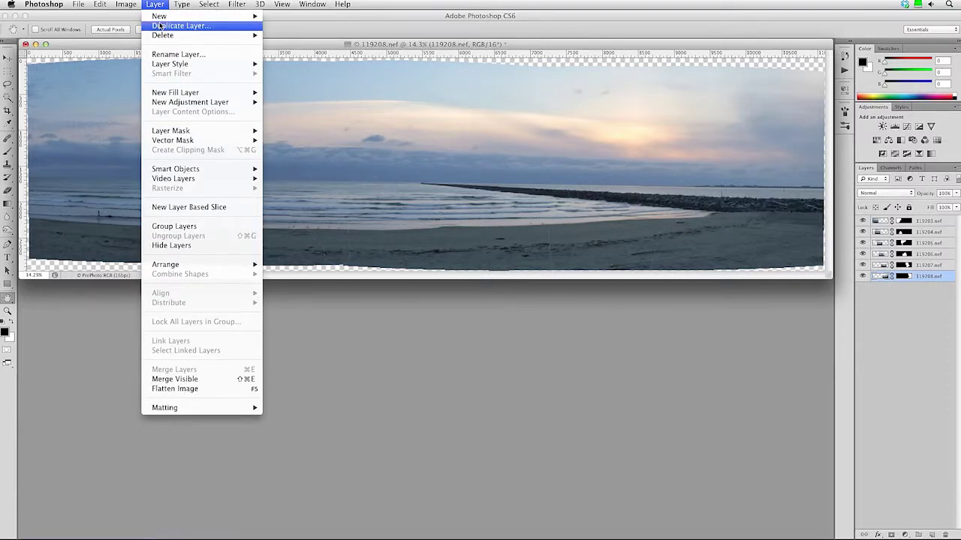
left_click(210, 381)
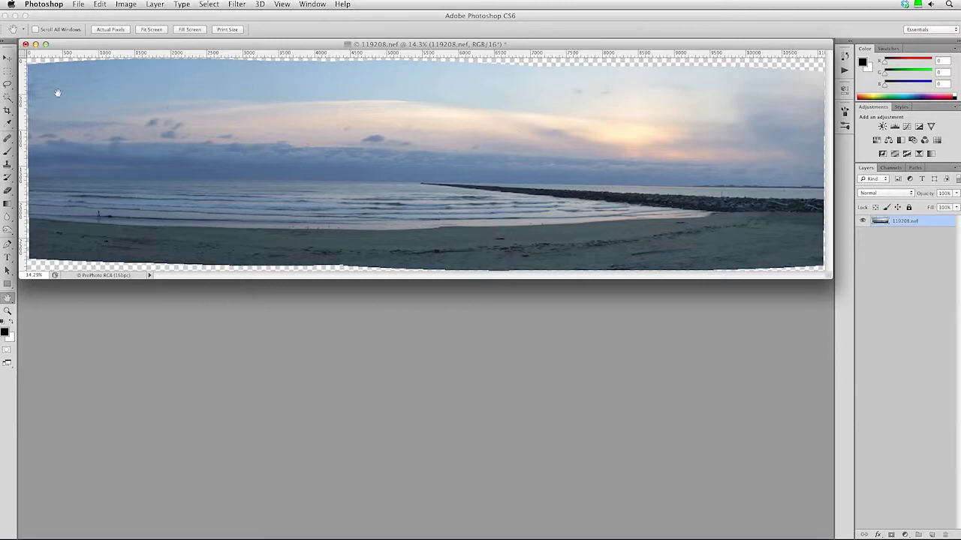
Step: Select the panorama's transparent border with the Magic Wand, and subtract the sides and bottom with the Lasso so only the top strip is selected
left_click(7, 99)
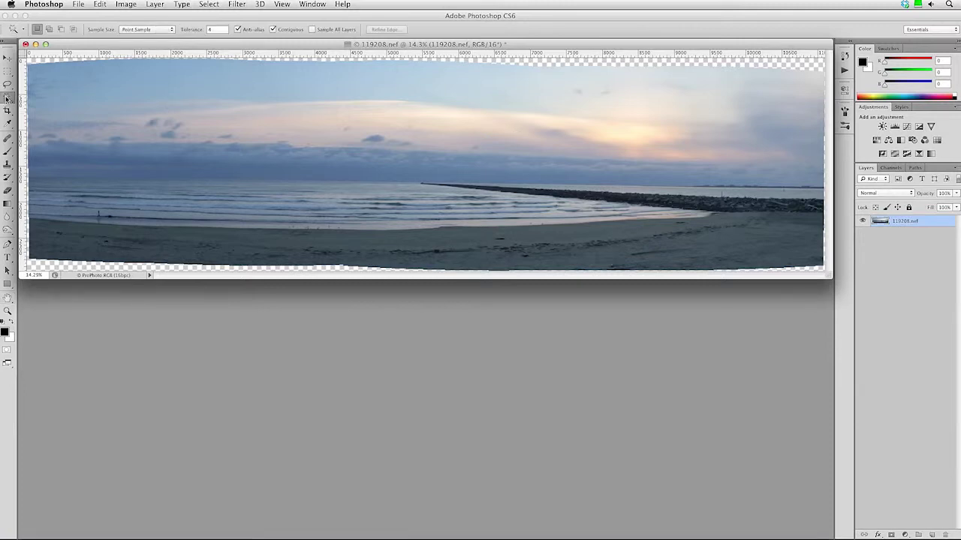
left_click(35, 58)
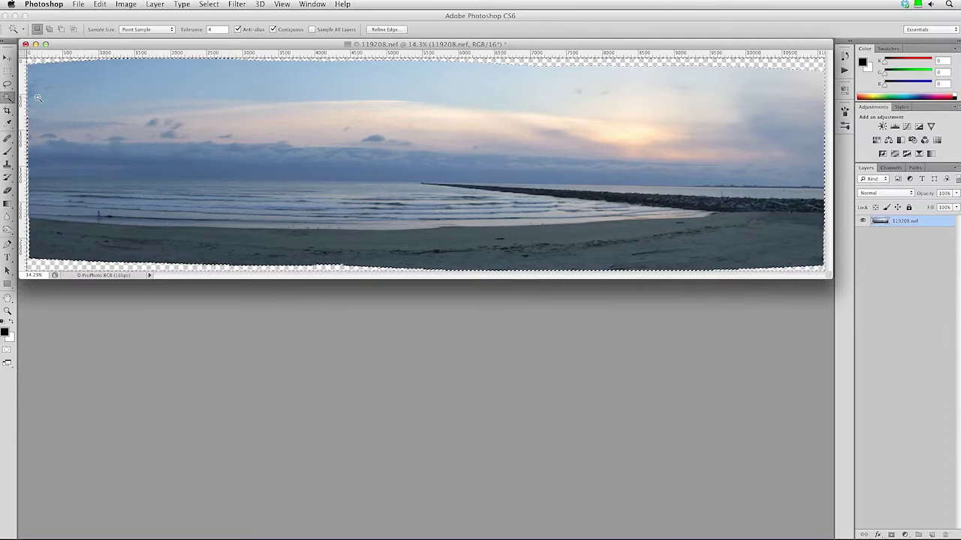
left_click(4, 87)
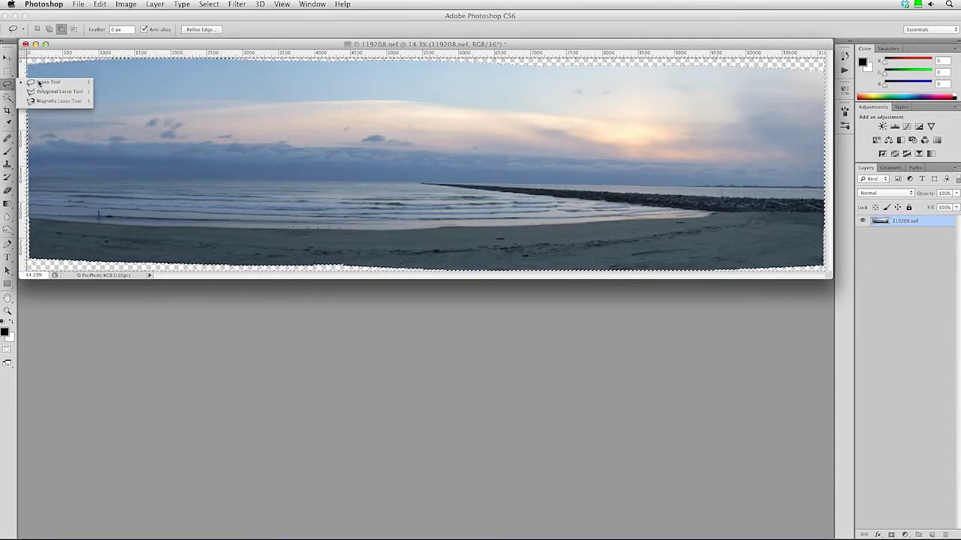
left_click(39, 82)
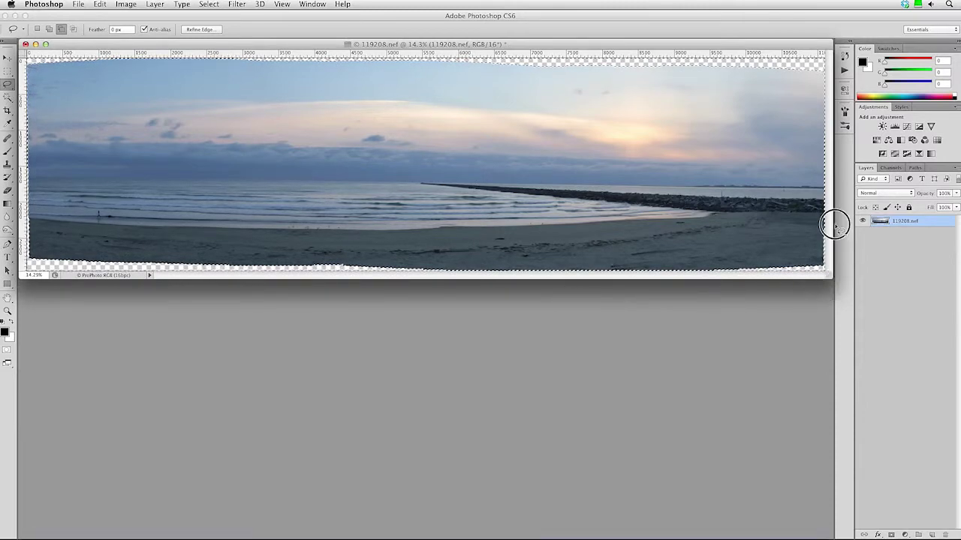
mouse_move(826, 75)
left_mouse_down()
mouse_move(649, 91)
mouse_move(428, 89)
left_mouse_up()
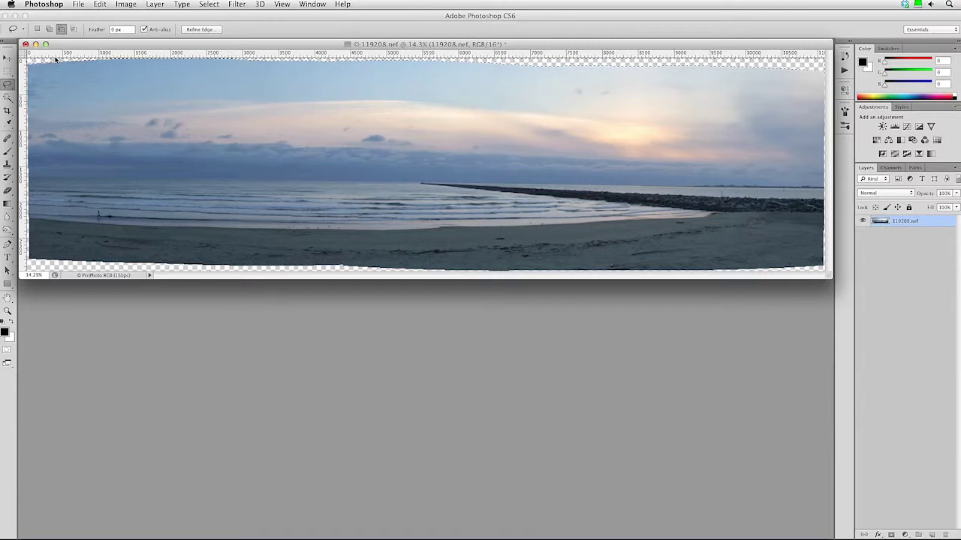
Step: Expand the selection of the transparent strip above the sky by 2 pixels
left_click(211, 5)
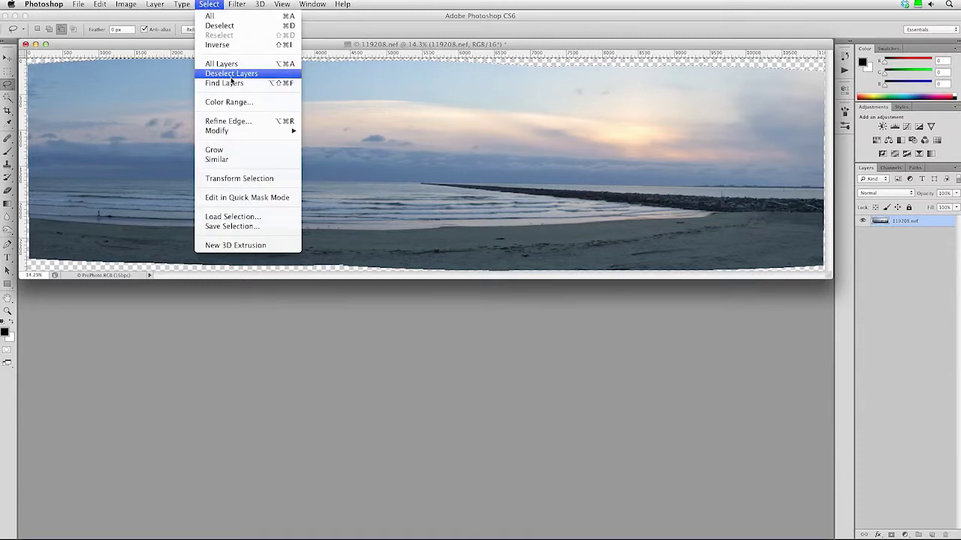
mouse_move(243, 131)
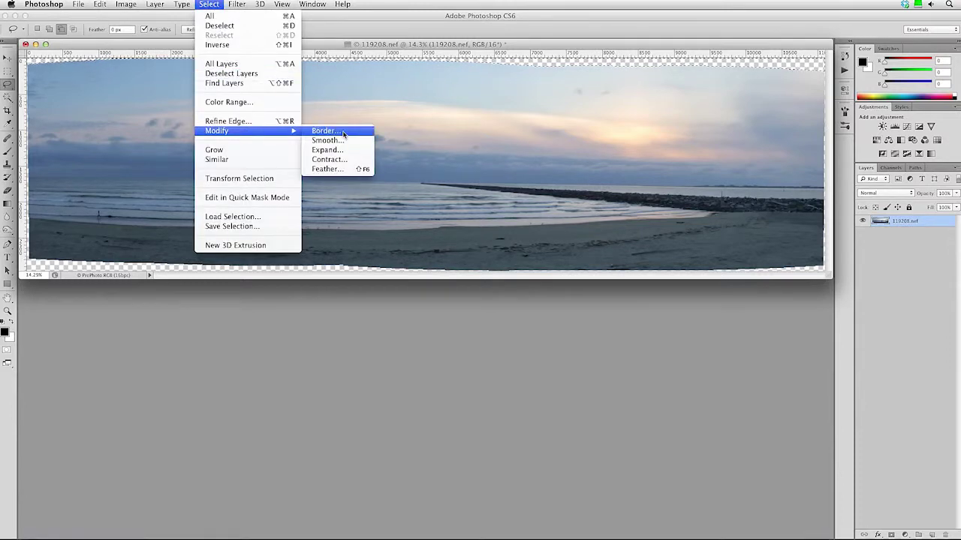
left_click(356, 151)
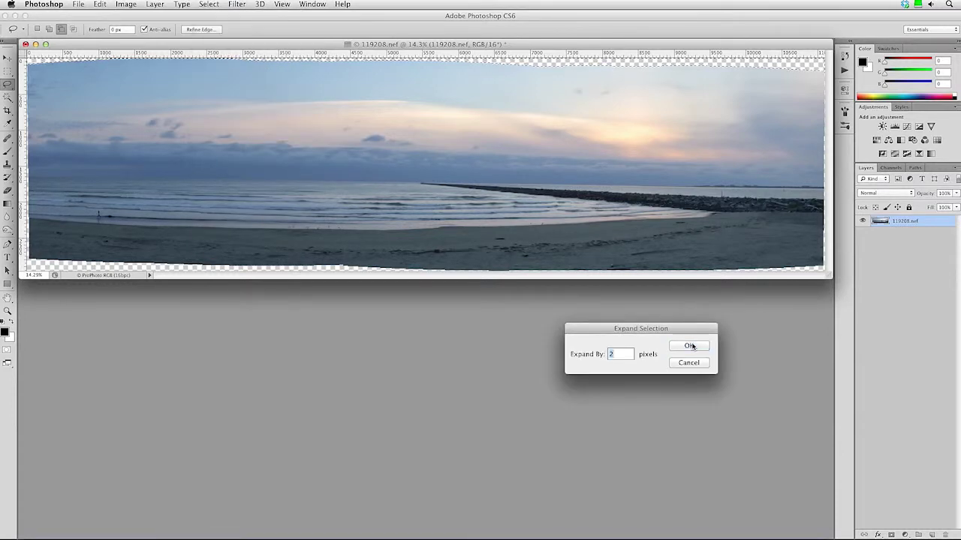
left_click(690, 346)
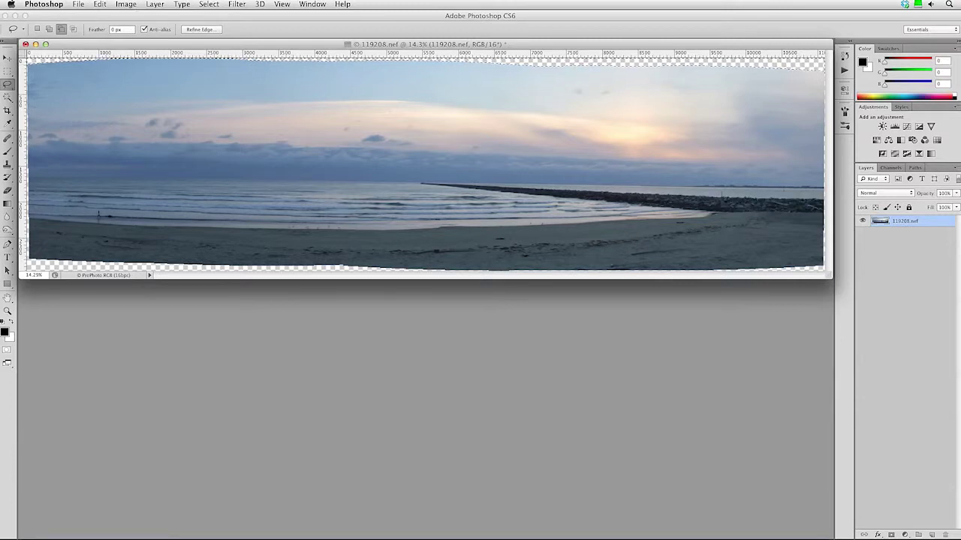
Step: Fill the selected strip above the sky using Content-Aware in Normal mode at 100% opacity, and deselect it
left_click(100, 4)
left_click(141, 170)
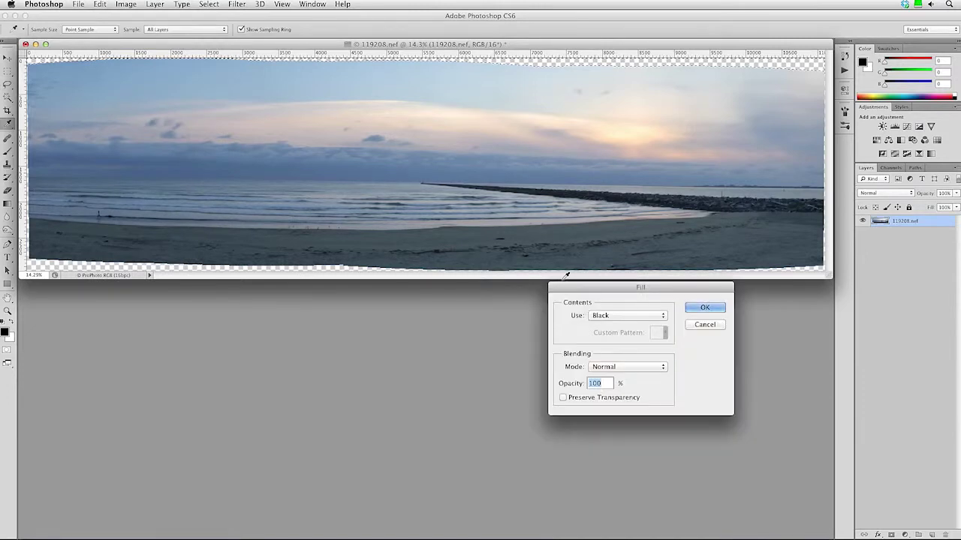
left_click_drag(579, 289, 359, 97)
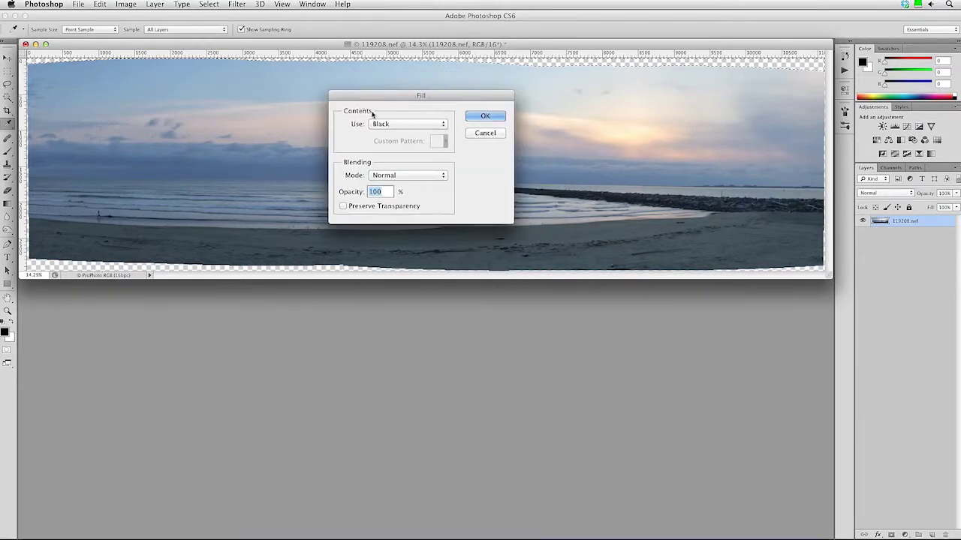
left_click(385, 124)
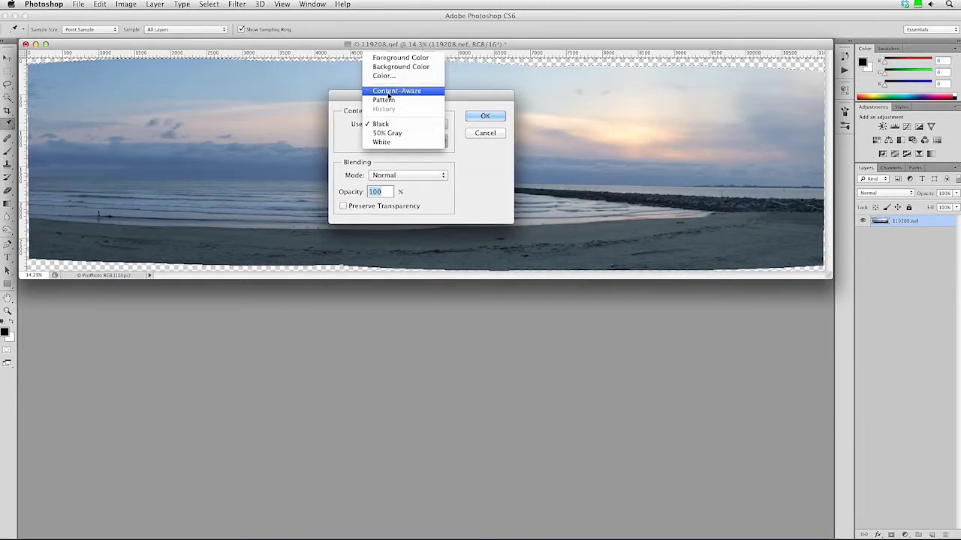
left_click(387, 92)
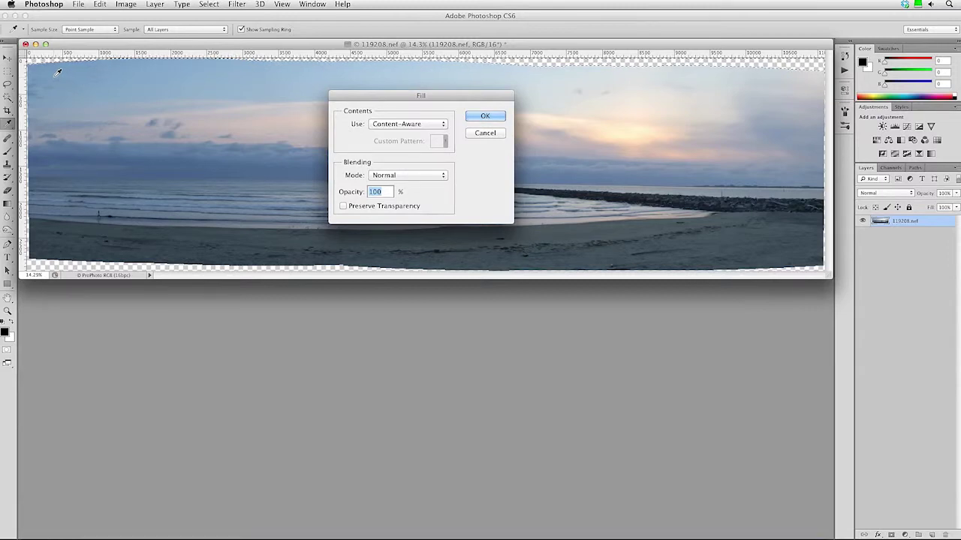
left_click(484, 115)
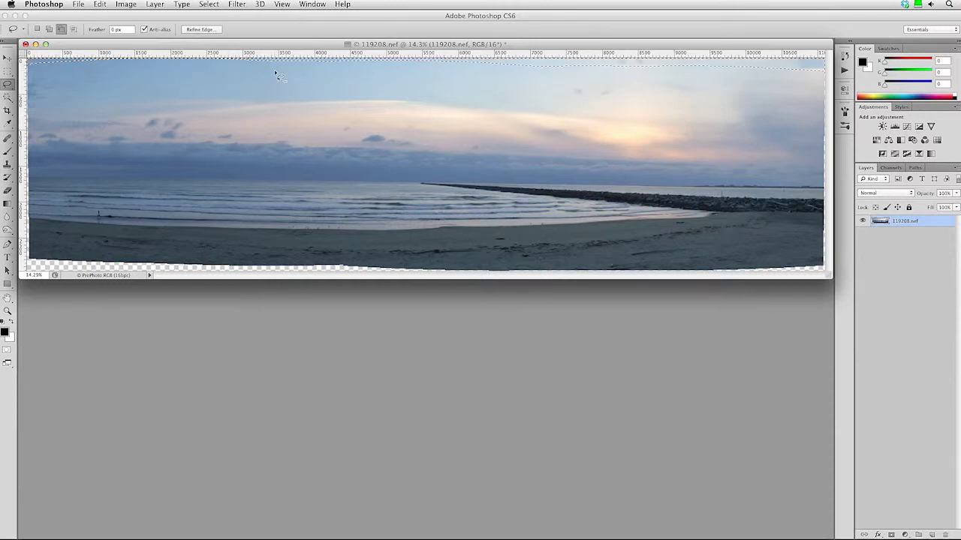
left_click(213, 5)
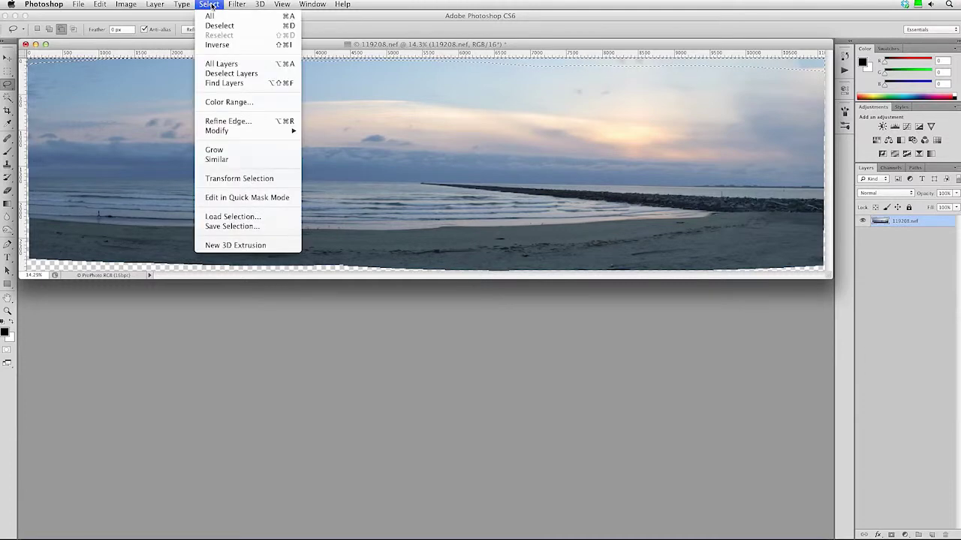
left_click(216, 26)
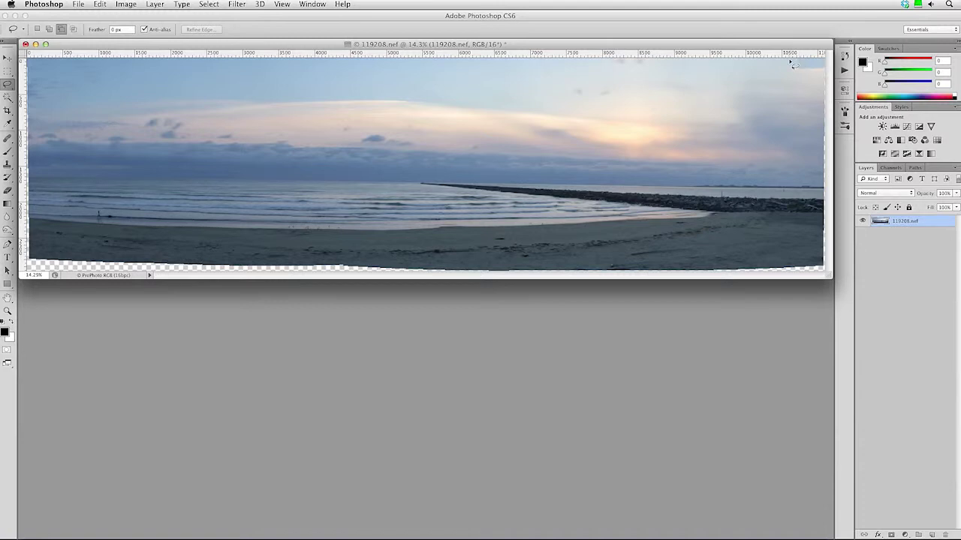
Step: Lasso the flawed patch in the sky's upper-right corner, refill it with Content-Aware, and deselect it
mouse_move(790, 69)
left_mouse_down()
mouse_move(829, 73)
mouse_move(831, 61)
mouse_move(788, 57)
left_mouse_up()
left_click(100, 4)
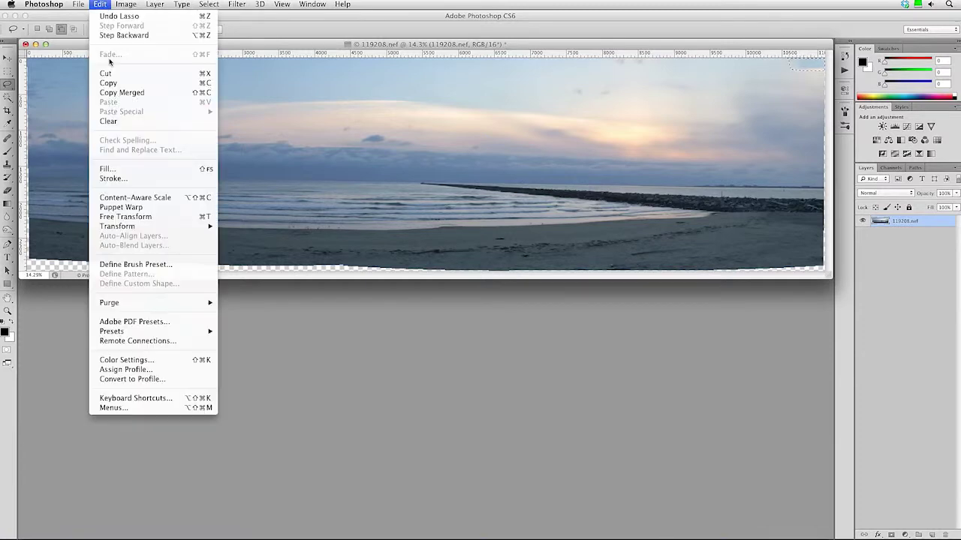
left_click(111, 168)
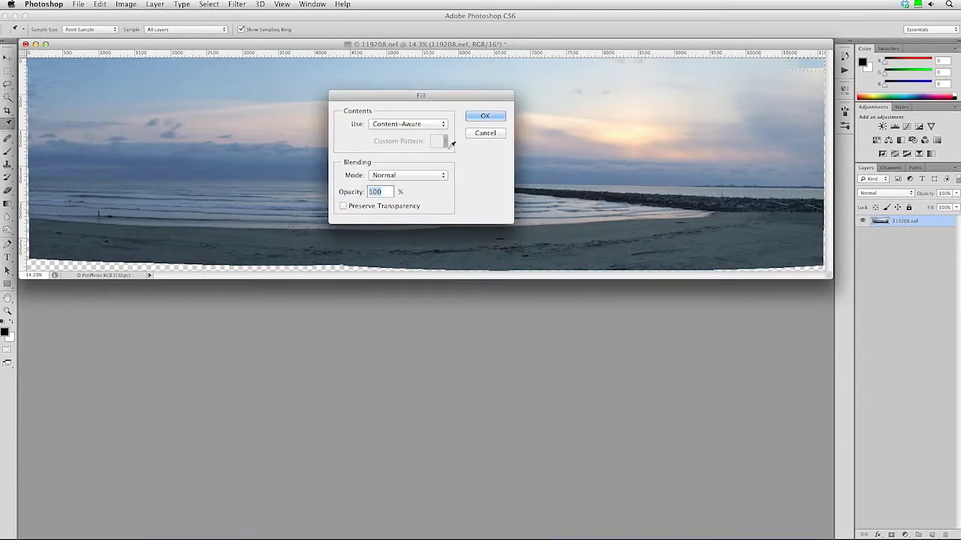
left_click(484, 117)
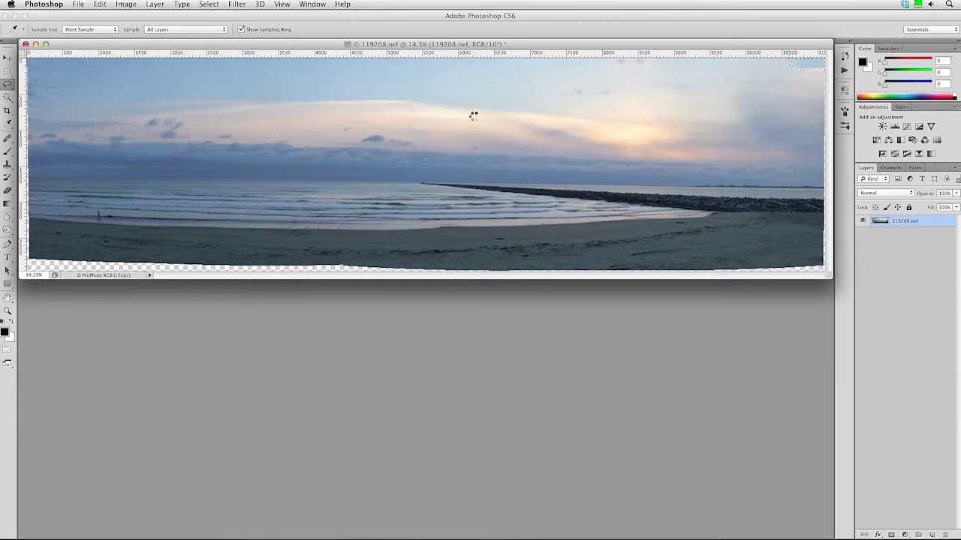
left_click(209, 5)
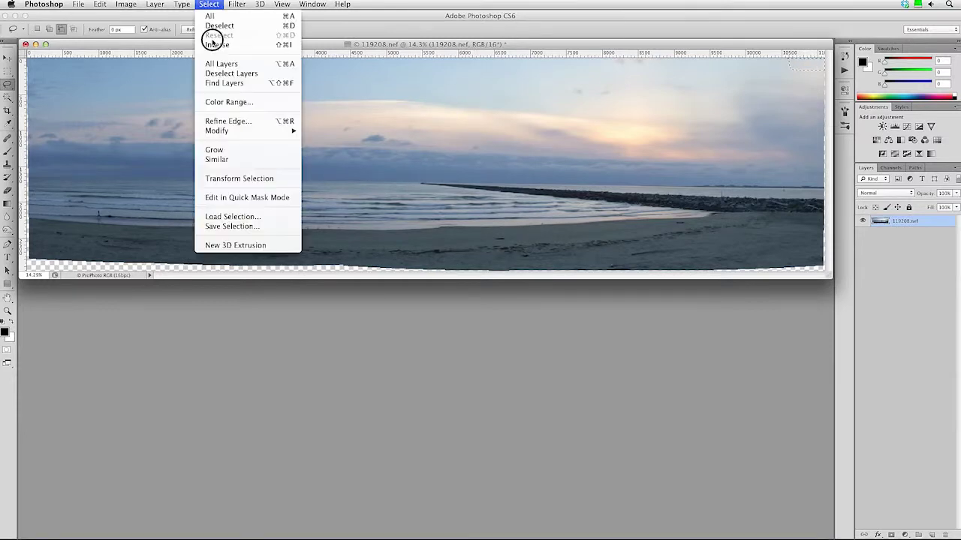
left_click(213, 25)
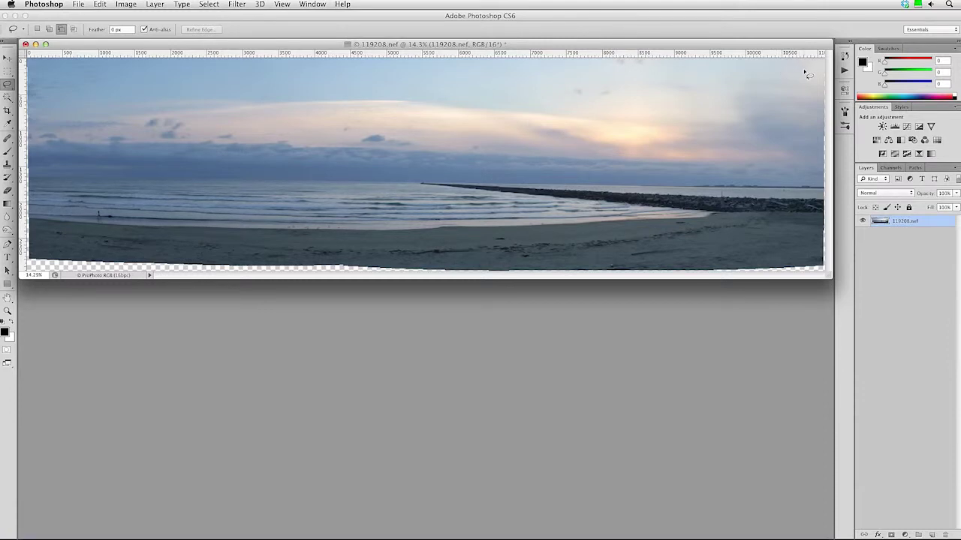
Step: Select the remaining transparent border with the Magic Wand, and subtract the bottom and right parts with the Lasso, keeping only the panorama's left edge
left_click(8, 97)
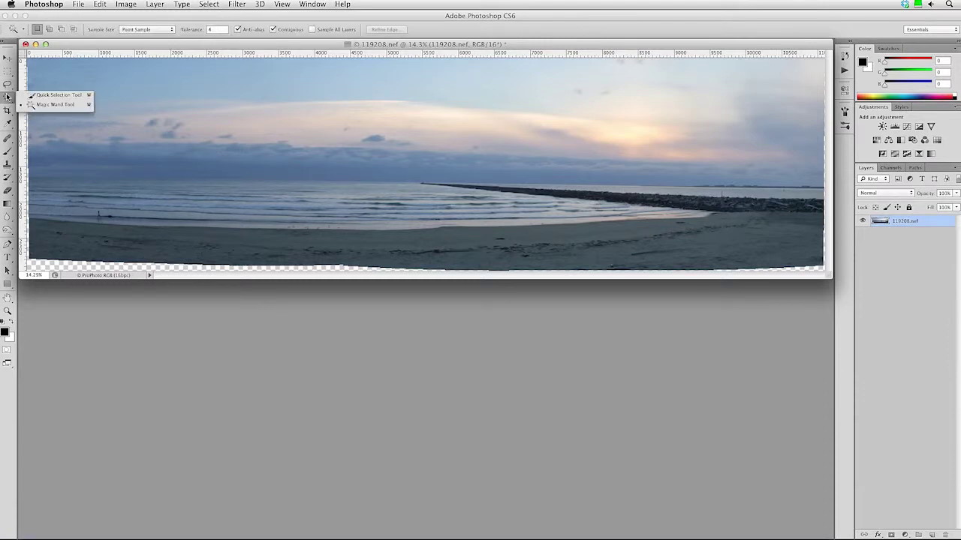
left_click(52, 105)
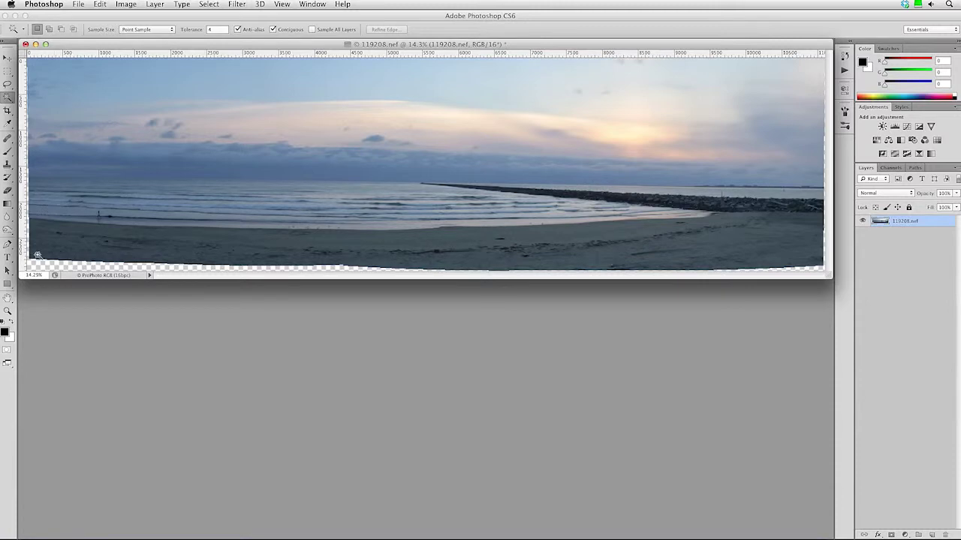
left_click(36, 267)
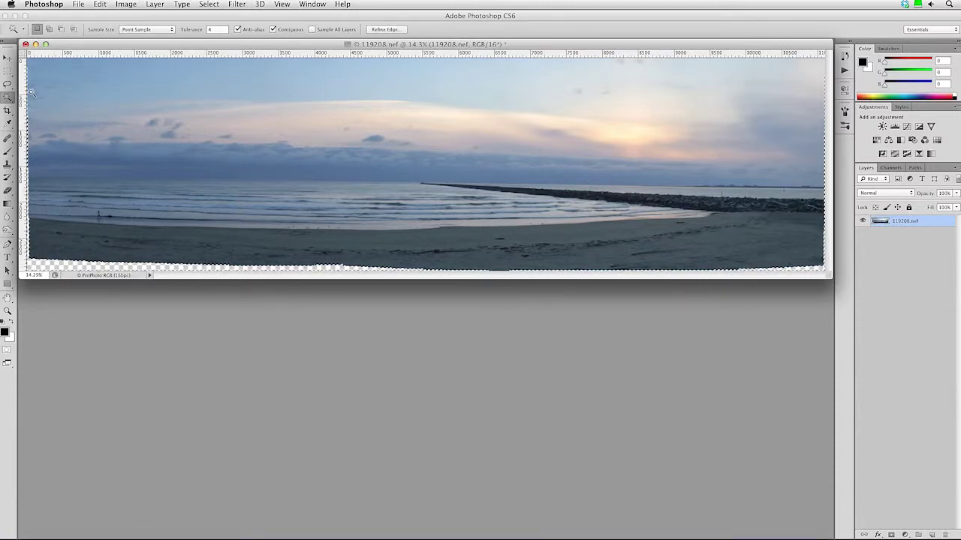
left_click(7, 84)
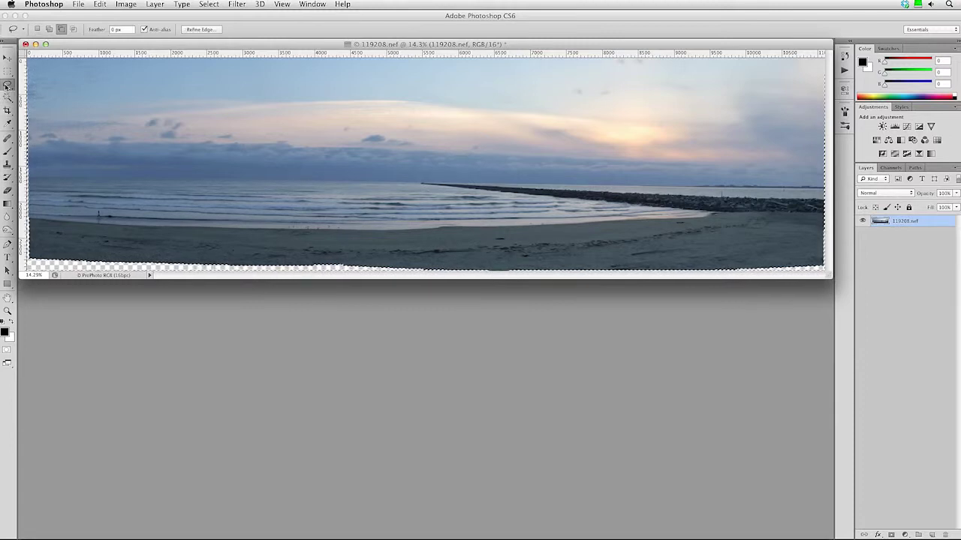
left_click(61, 29)
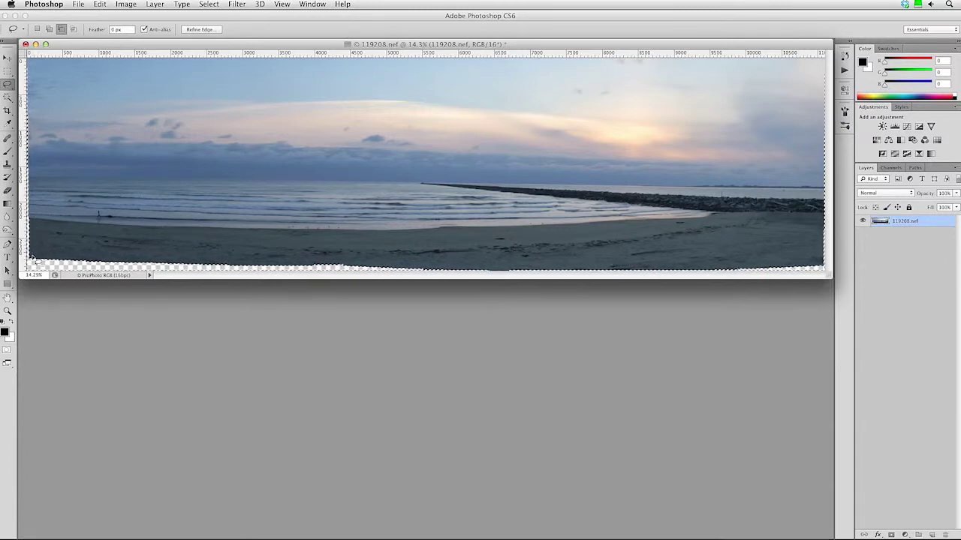
mouse_move(34, 263)
left_mouse_down()
mouse_move(28, 275)
mouse_move(834, 290)
mouse_move(839, 61)
mouse_move(794, 144)
mouse_move(585, 220)
mouse_move(78, 228)
left_mouse_up()
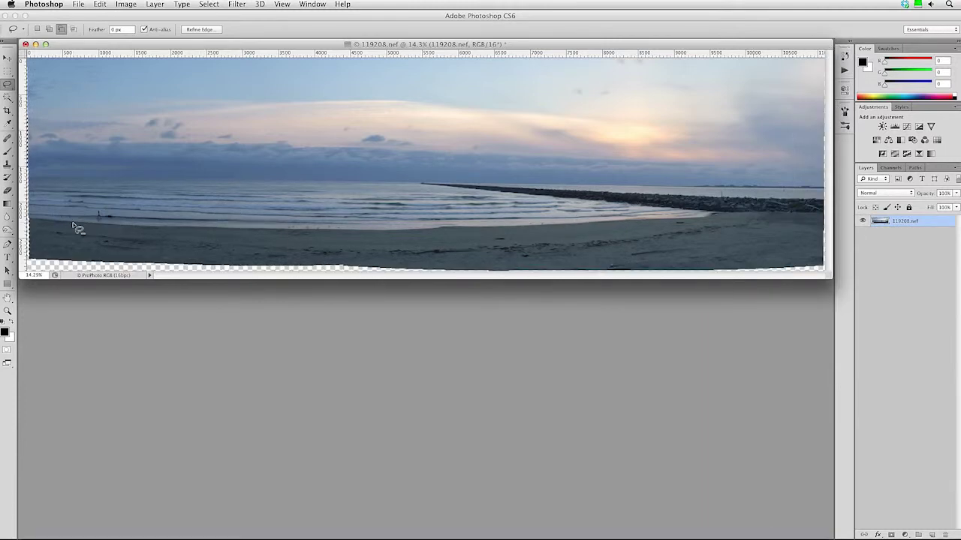
Step: Expand the selection along the panorama's left edge by 2 pixels
left_click(209, 4)
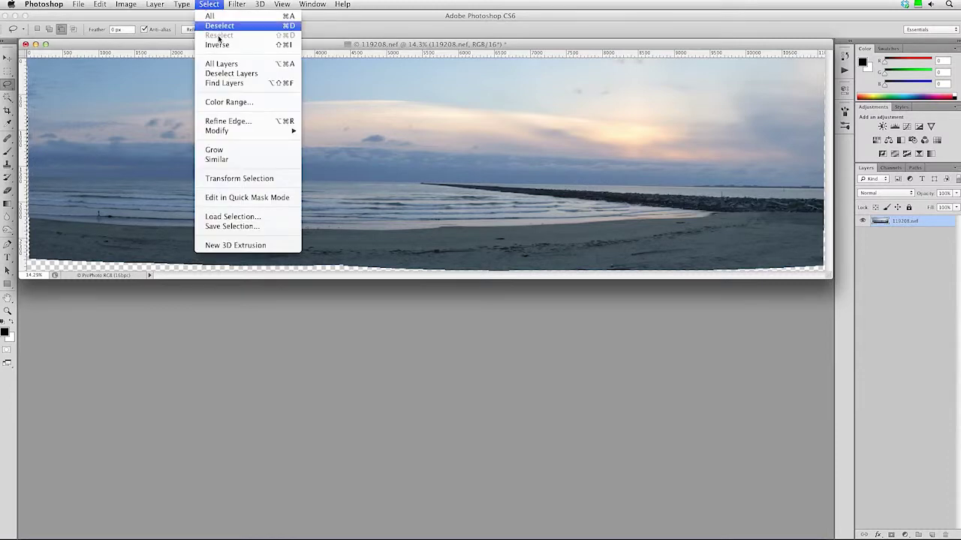
mouse_move(272, 134)
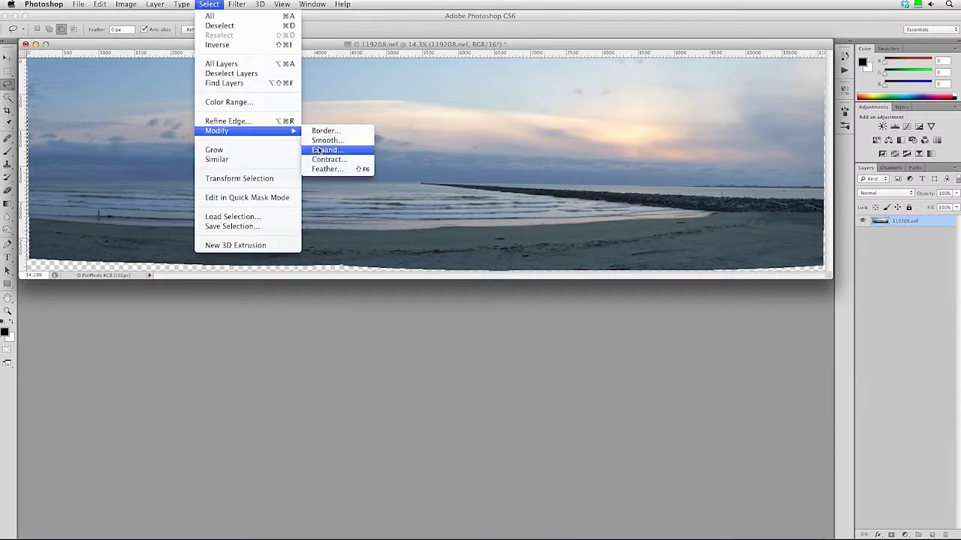
left_click(319, 150)
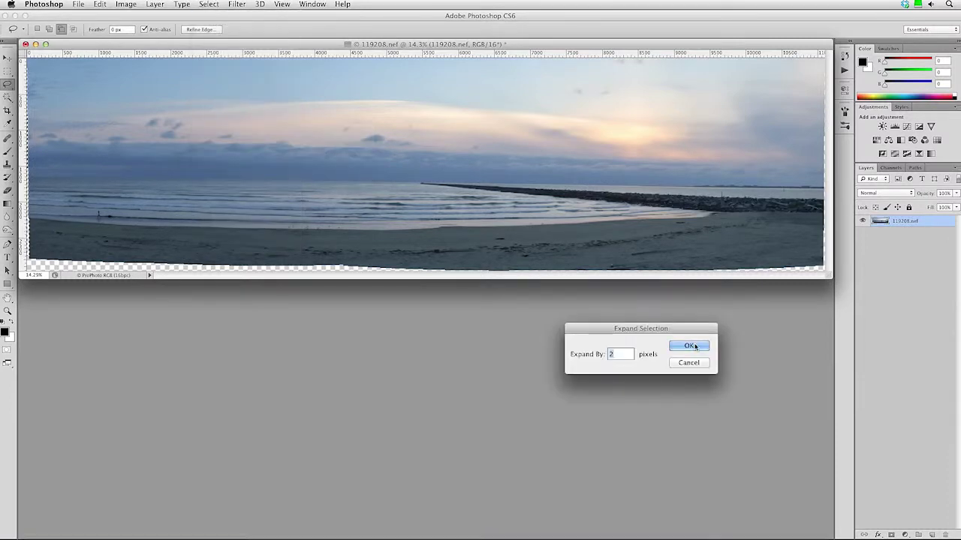
left_click(689, 345)
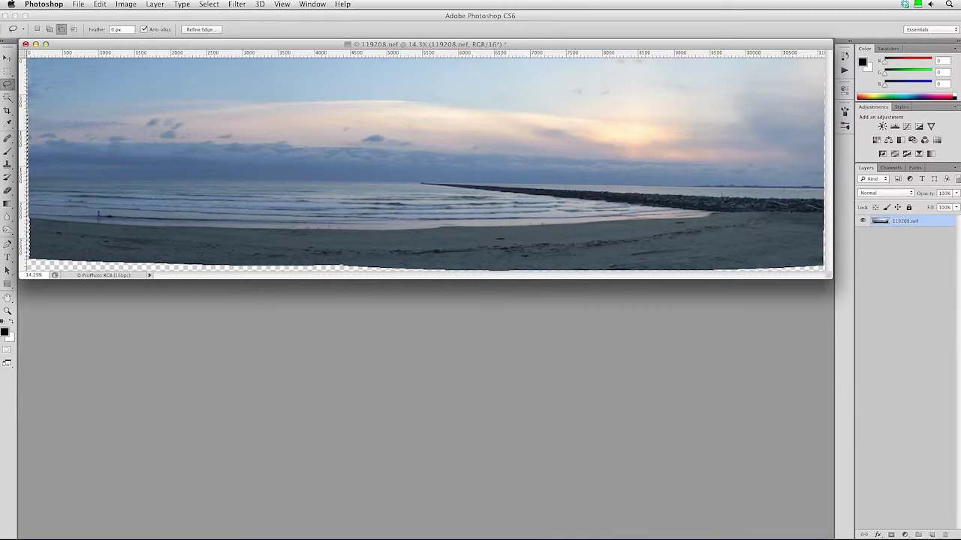
Step: Fill the selected left edge of the panorama with Content-Aware, and deselect it
left_click(100, 4)
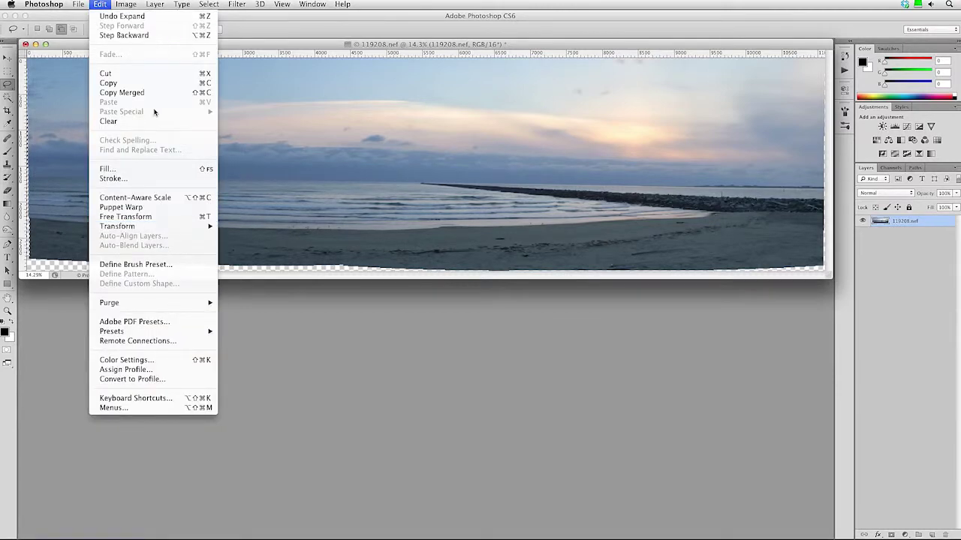
left_click(141, 172)
left_click(489, 115)
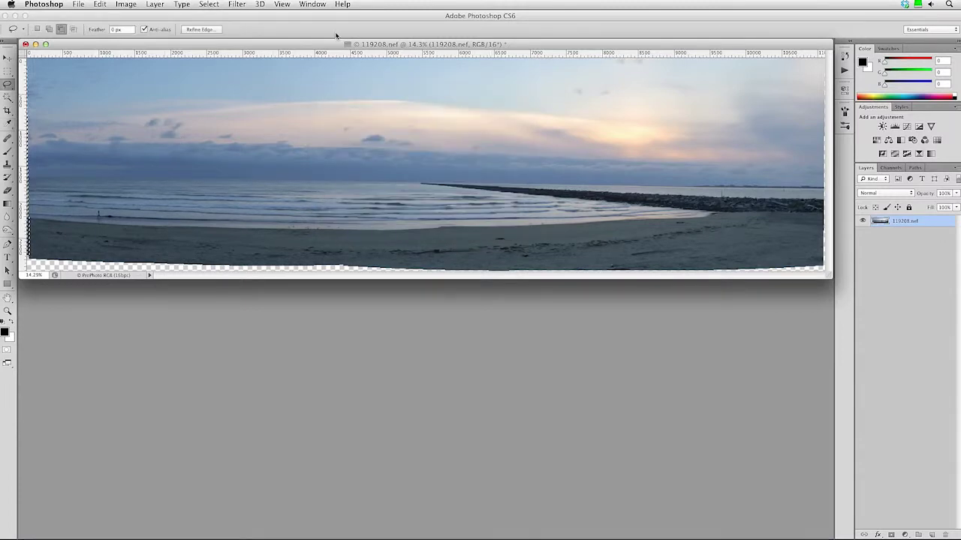
left_click(210, 4)
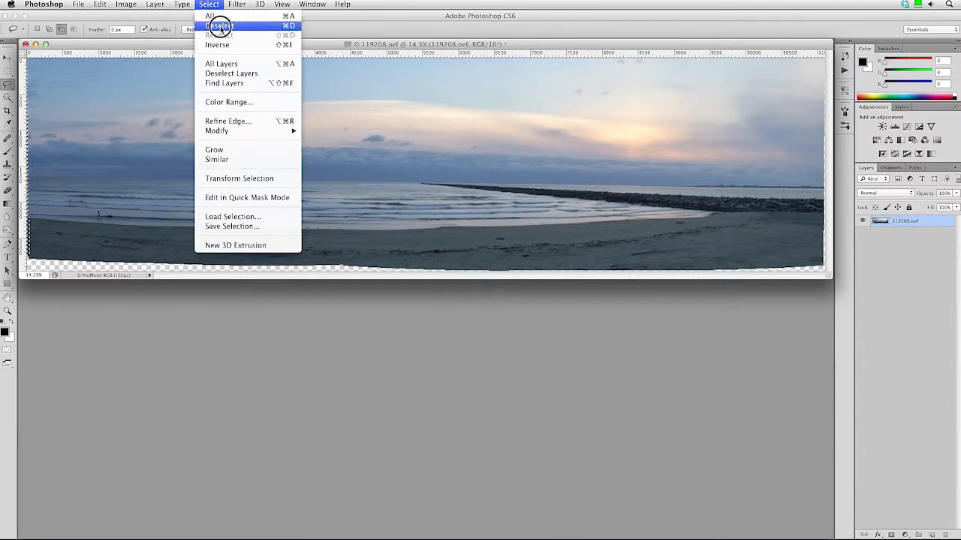
left_click(217, 26)
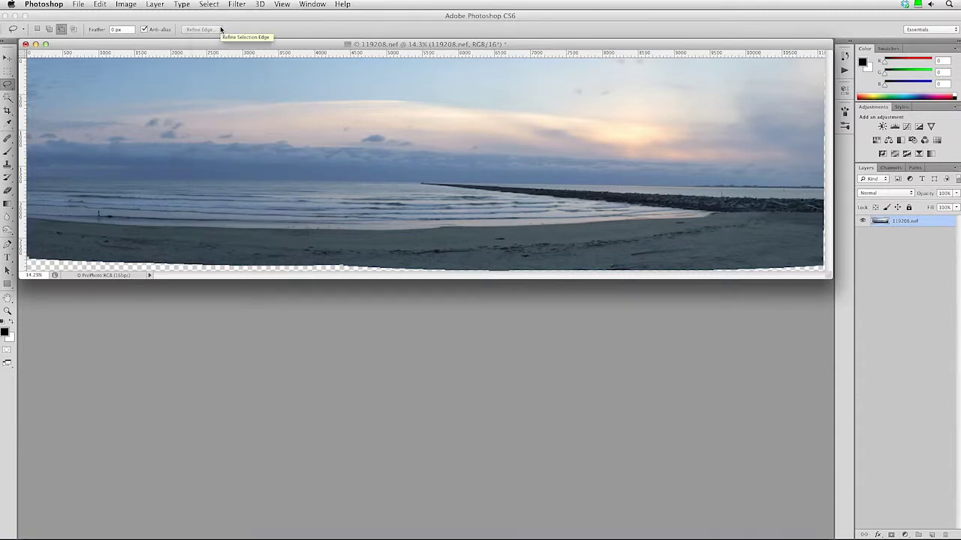
Step: Select the remaining transparent border with the Magic Wand, and subtract the bottom part with the Lasso, keeping only the panorama's right edge
left_click(6, 96)
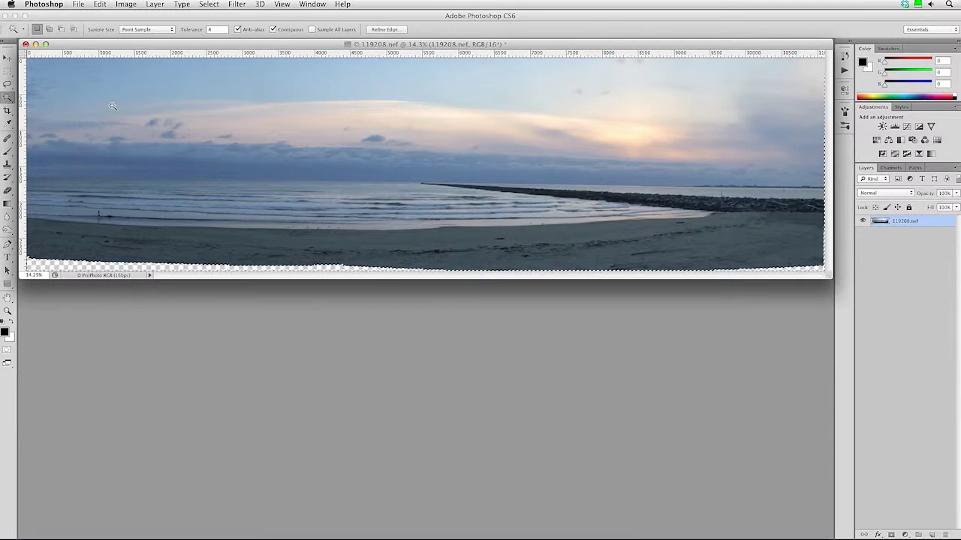
left_click(10, 86)
left_click(69, 81)
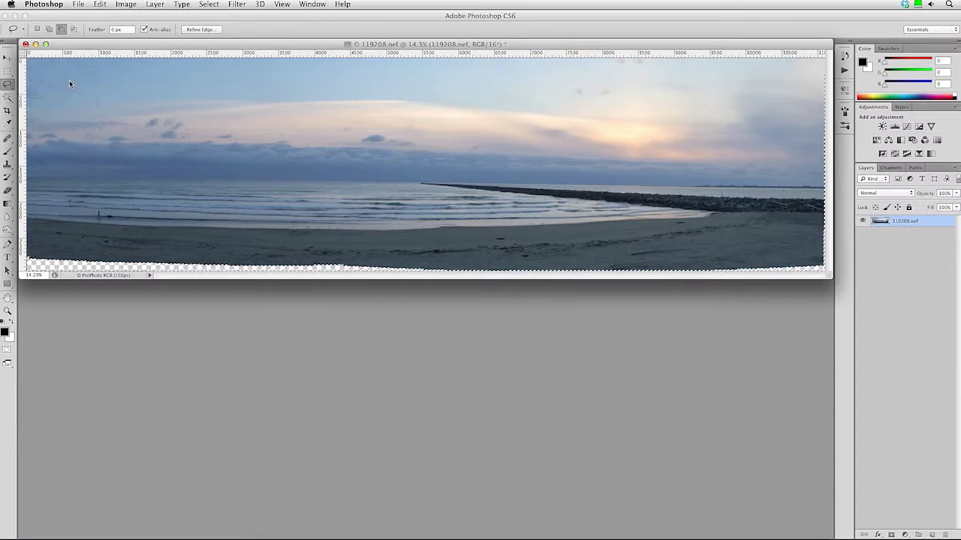
mouse_move(818, 263)
left_mouse_down()
mouse_move(828, 267)
mouse_move(713, 291)
mouse_move(322, 321)
mouse_move(71, 312)
mouse_move(17, 243)
mouse_move(592, 244)
mouse_move(777, 255)
left_mouse_up()
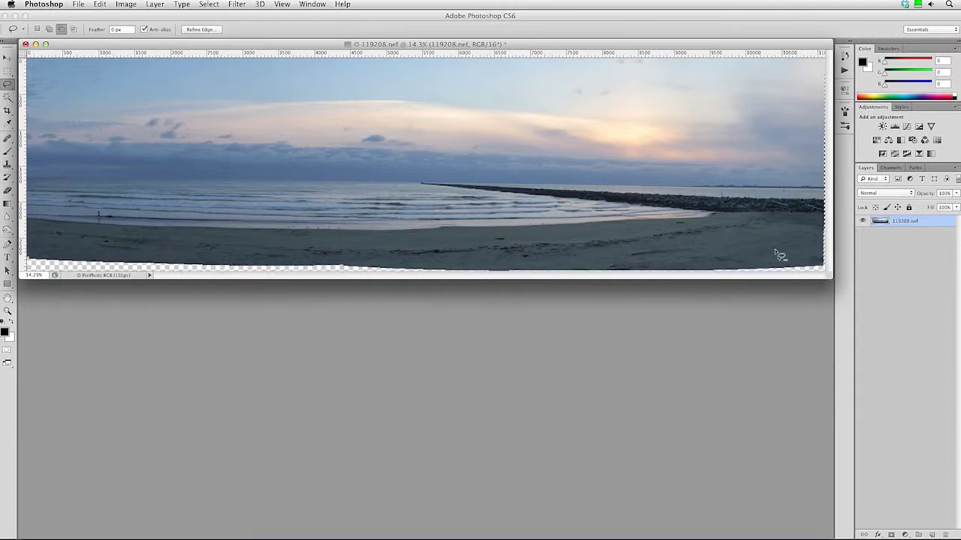
Step: Expand the selection along the panorama's right edge by 2 pixels
left_click(208, 4)
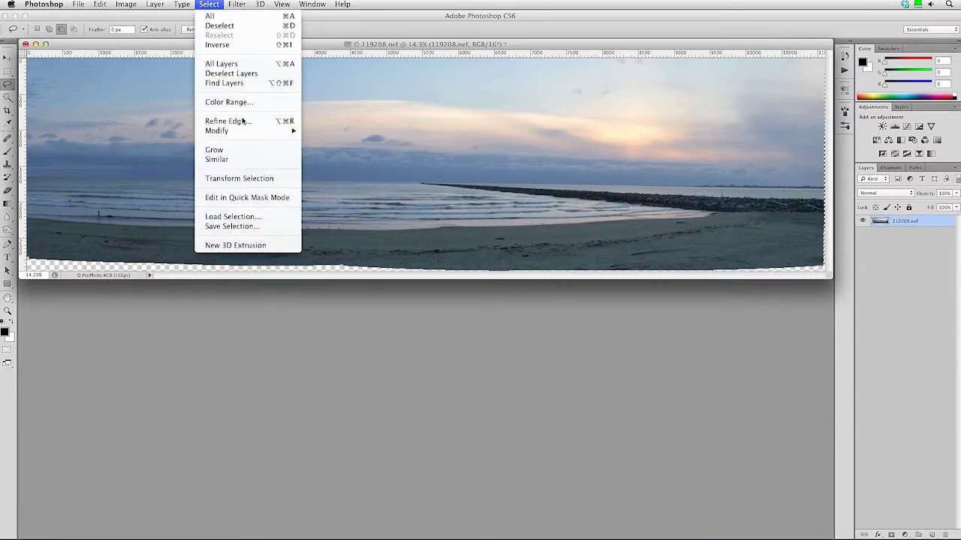
mouse_move(248, 131)
left_click(344, 152)
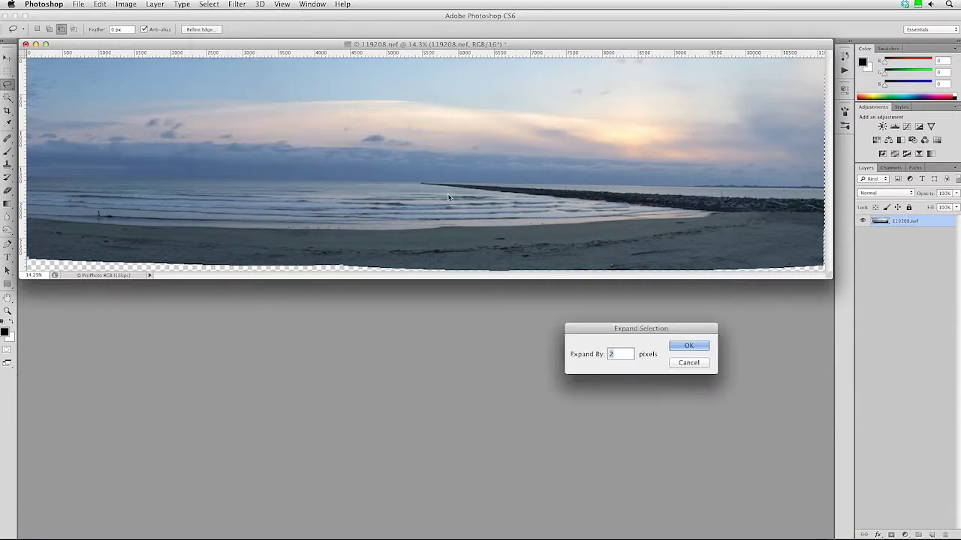
left_click(685, 345)
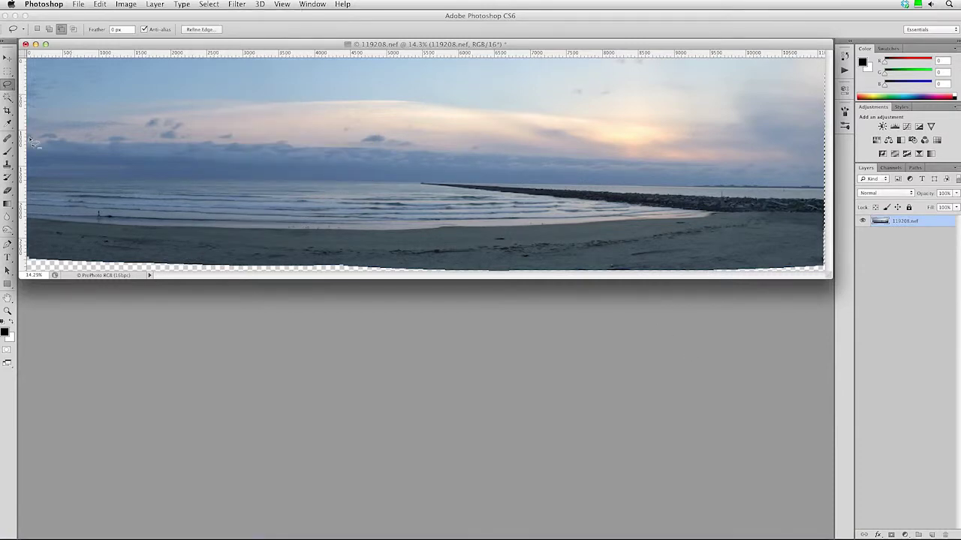
Step: Fill the selected right edge of the panorama with Content-Aware, and deselect it
left_click(98, 4)
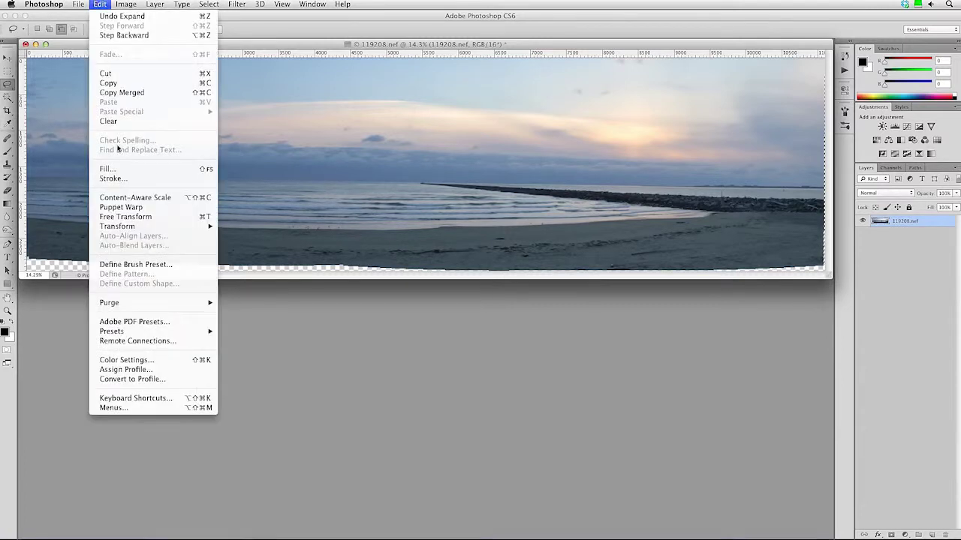
left_click(109, 170)
left_click(484, 115)
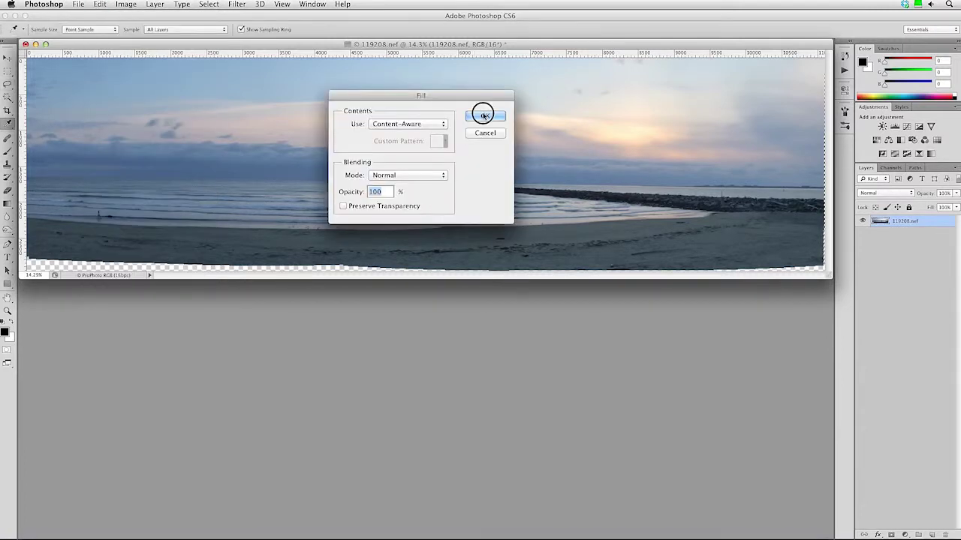
key("l")
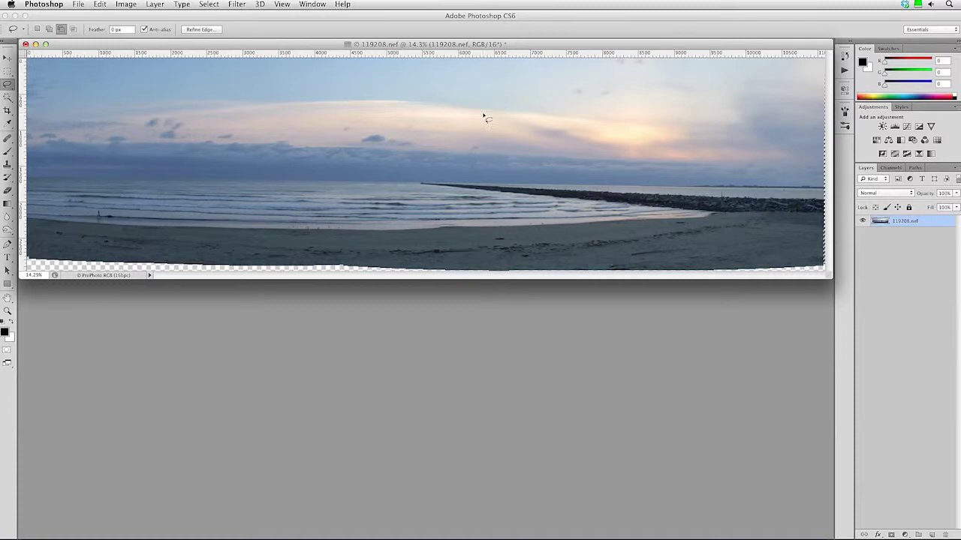
left_click(209, 5)
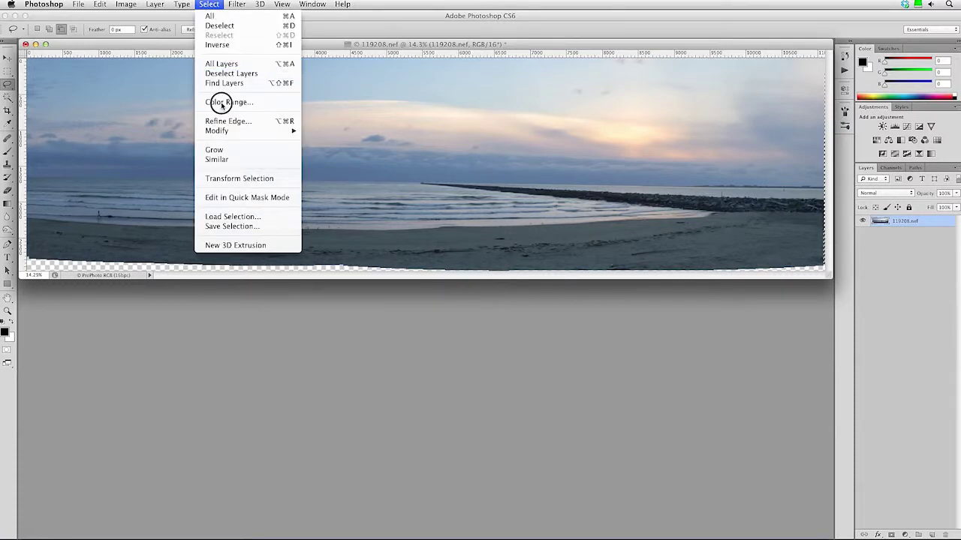
left_click(217, 30)
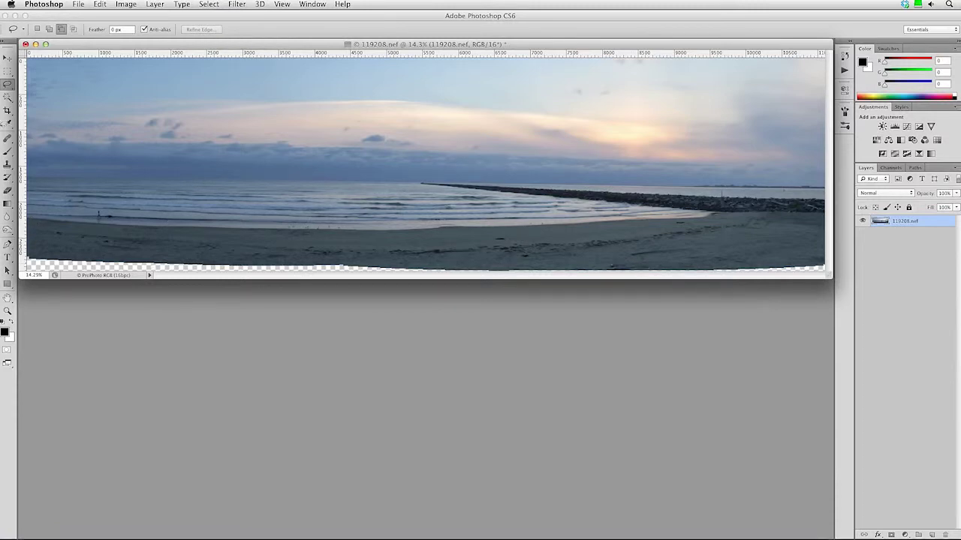
Step: Select the transparent strip along the panorama's bottom with the Magic Wand, and expand the selection by 2 pixels
left_click(5, 96)
left_click(66, 265)
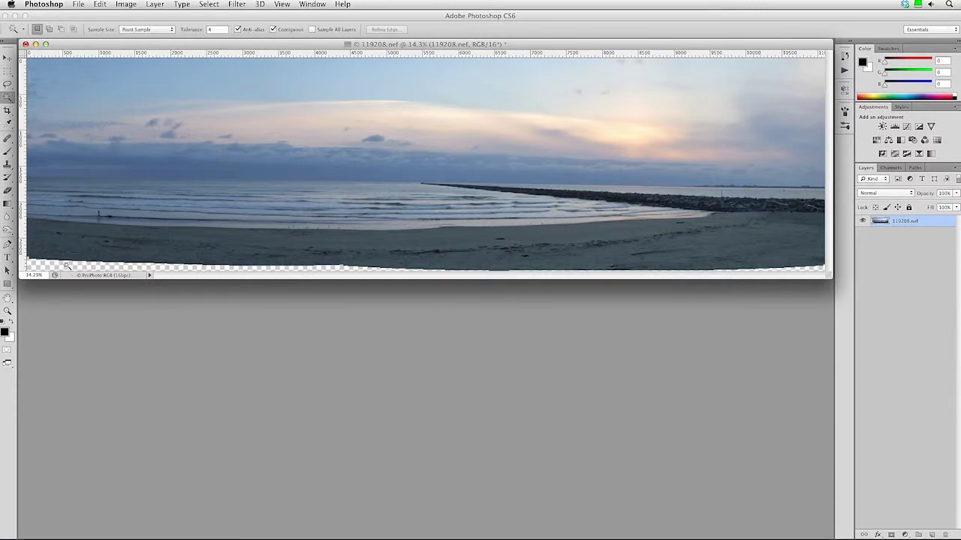
left_click(208, 4)
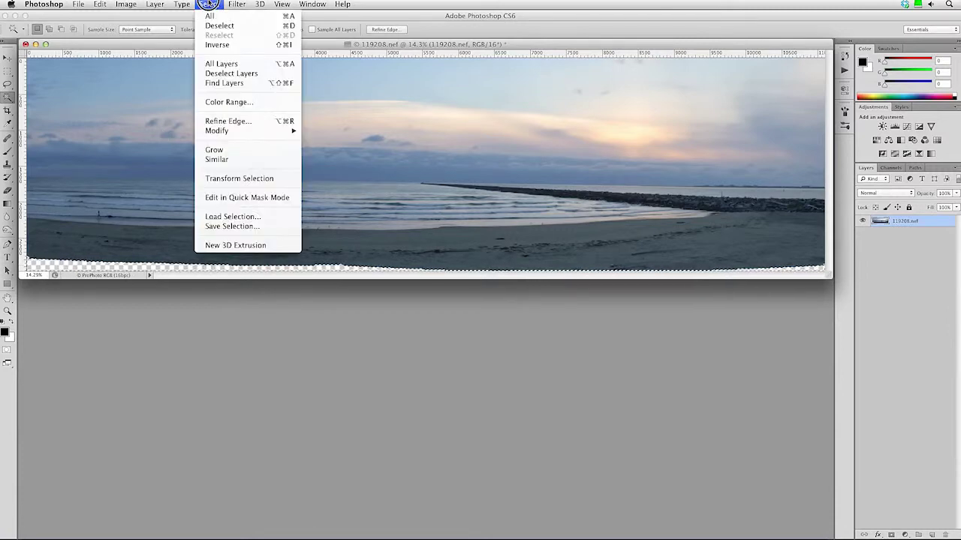
mouse_move(257, 131)
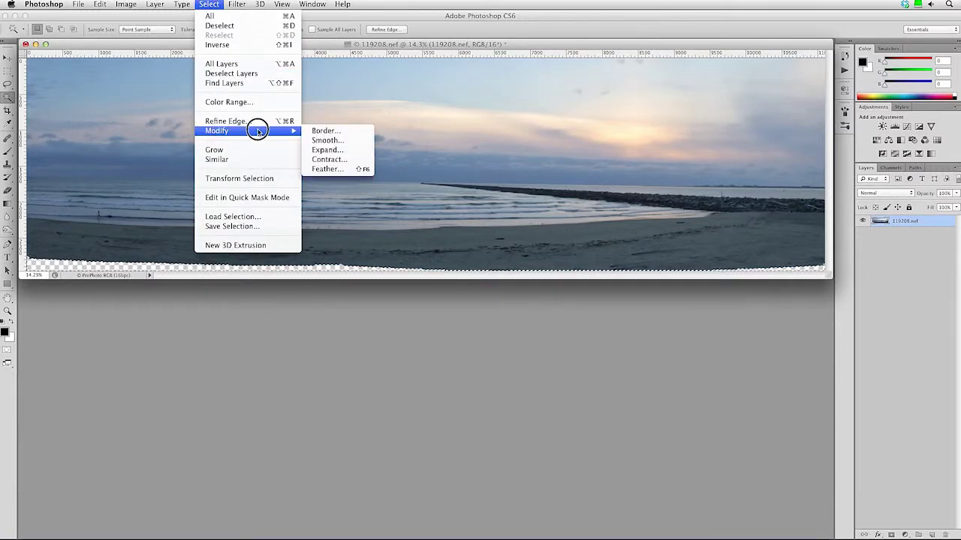
left_click(320, 150)
left_click(688, 343)
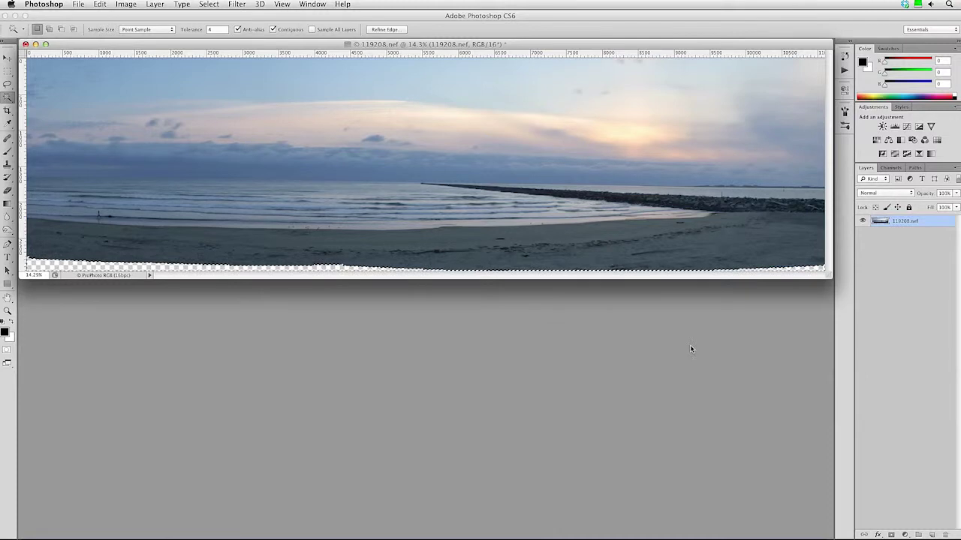
Step: Fill the selected bottom strip of the panorama with Content-Aware, and deselect it
left_click(100, 5)
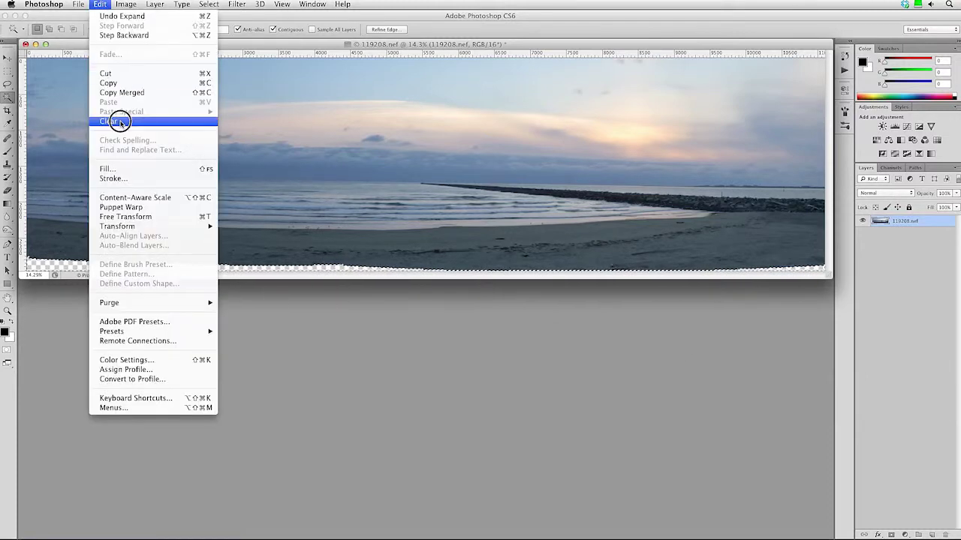
left_click(120, 170)
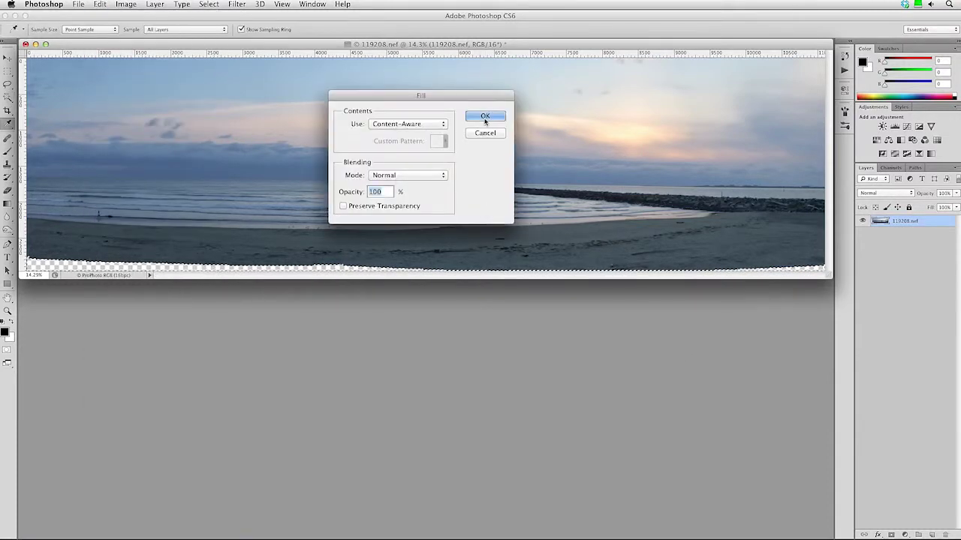
left_click(485, 117)
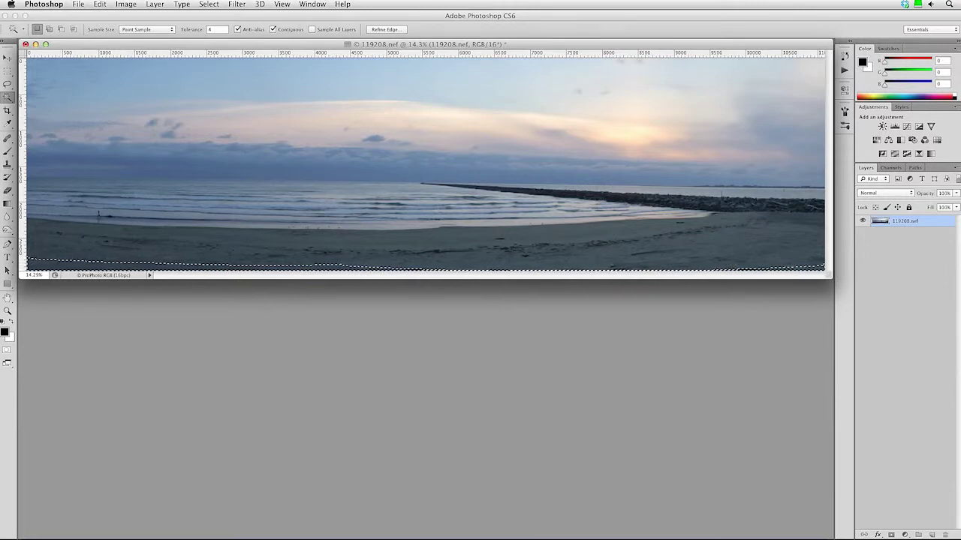
left_click(209, 5)
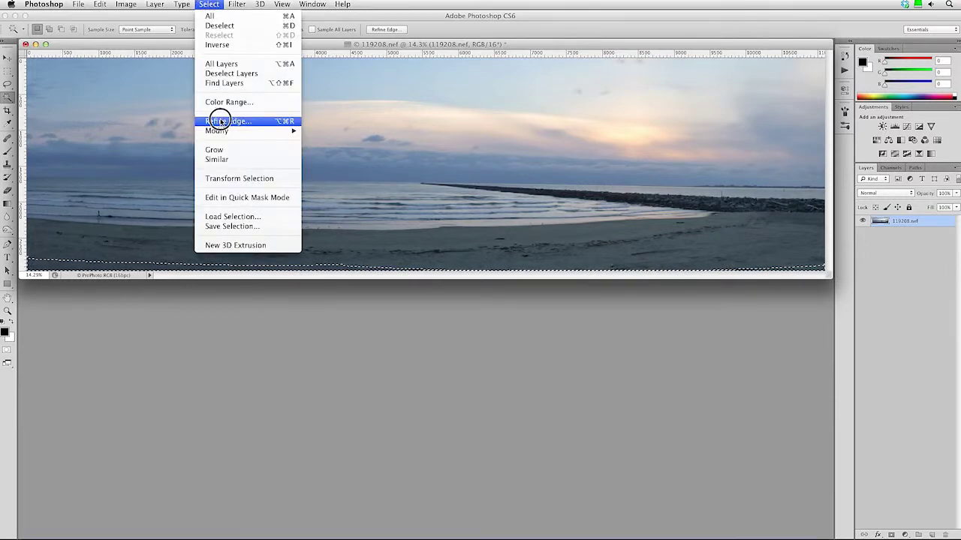
left_click(223, 27)
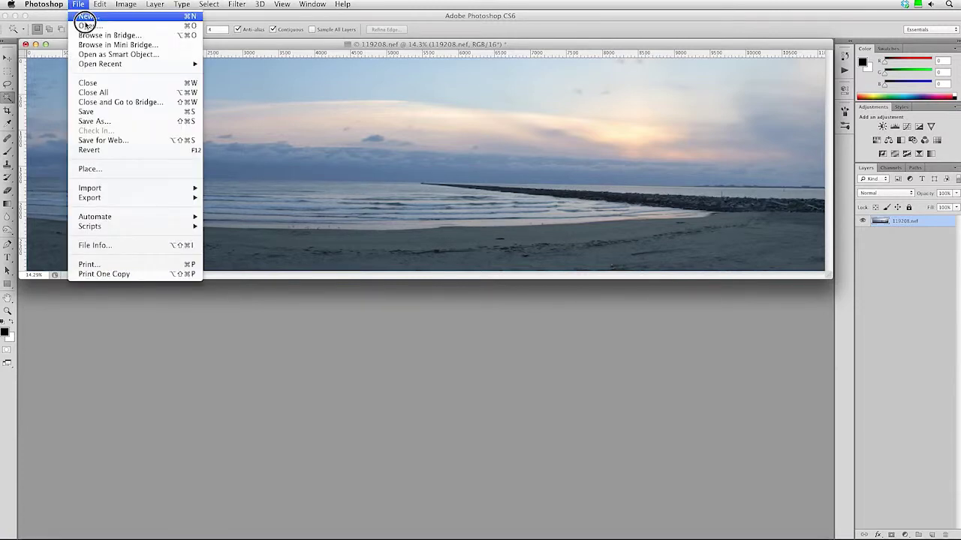
Step: Save the finished panorama as 119203.psd, and close the document
left_click(97, 121)
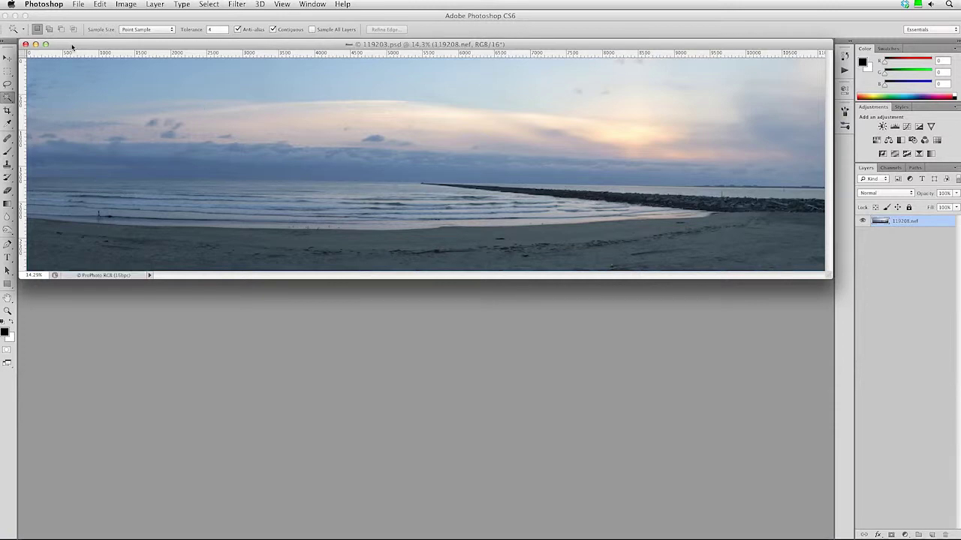
left_click(26, 44)
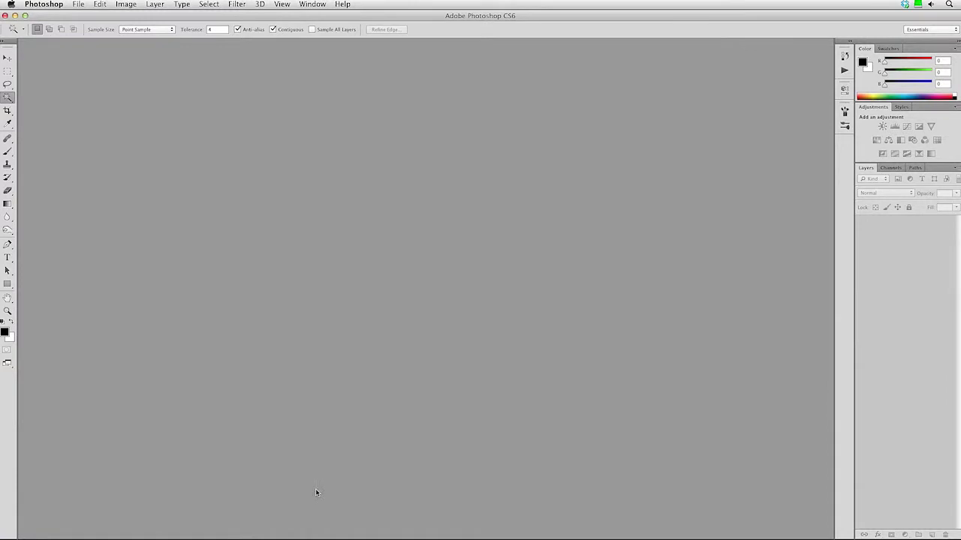
Step: Switch to Lightroom and open the stitched panorama 119203.psd in Loupe view
mouse_move(303, 538)
left_click(470, 518)
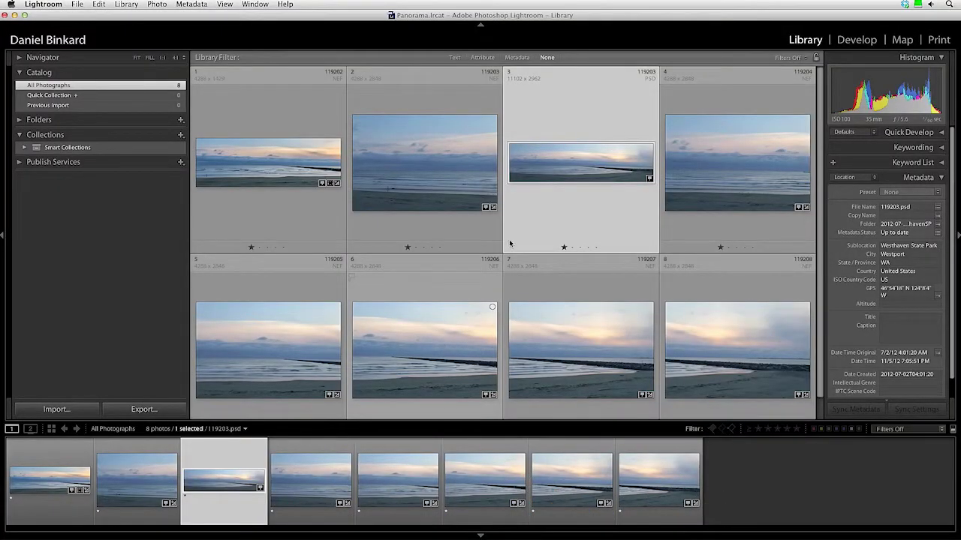
double_click(571, 166)
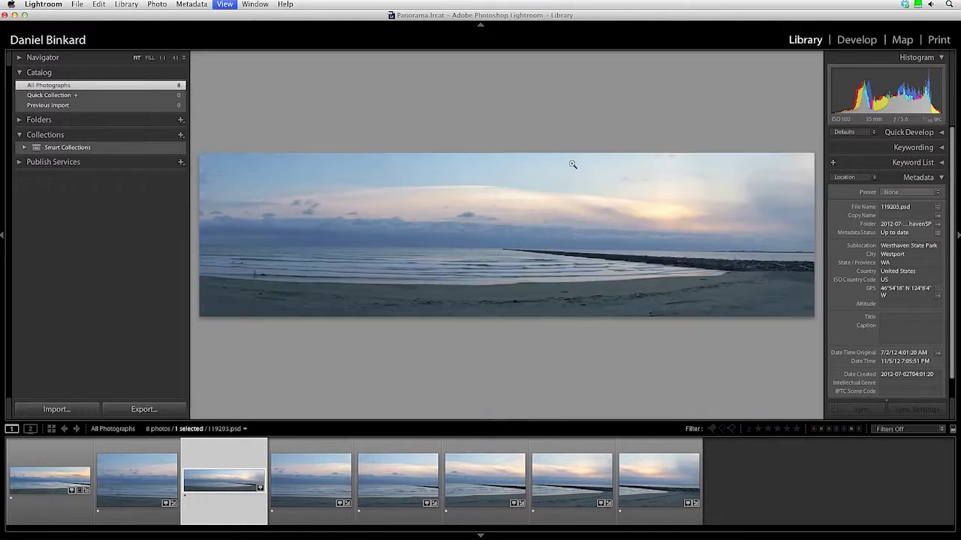
Step: View 119202.nef together with the stitched panorama in Survey view, hide the panels, and switch the pair to Compare view
left_click(39, 476, "super")
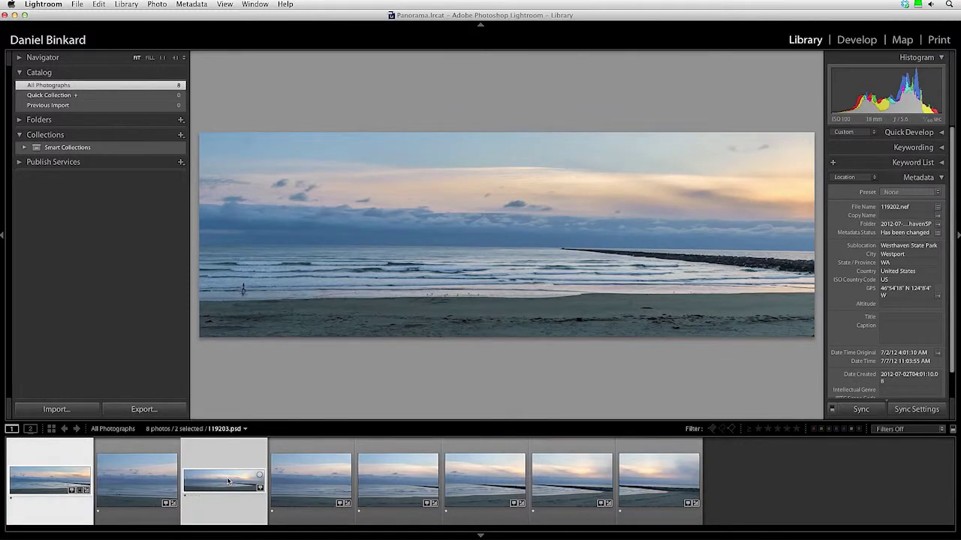
key("n")
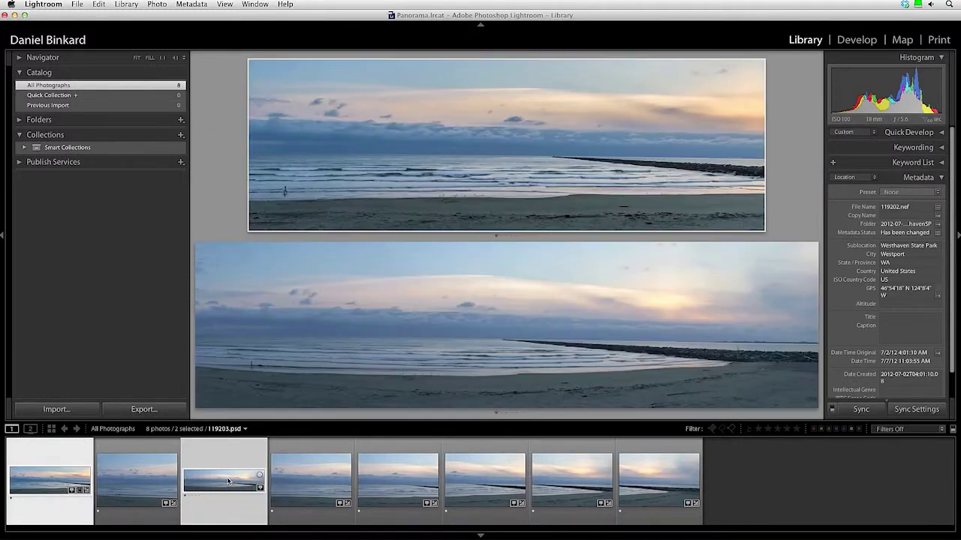
key("shift+Tab")
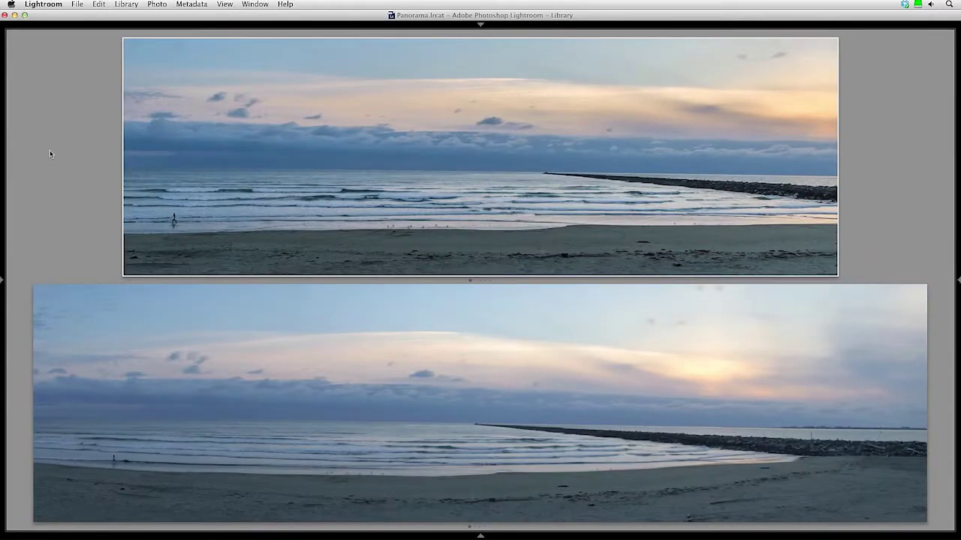
key("c")
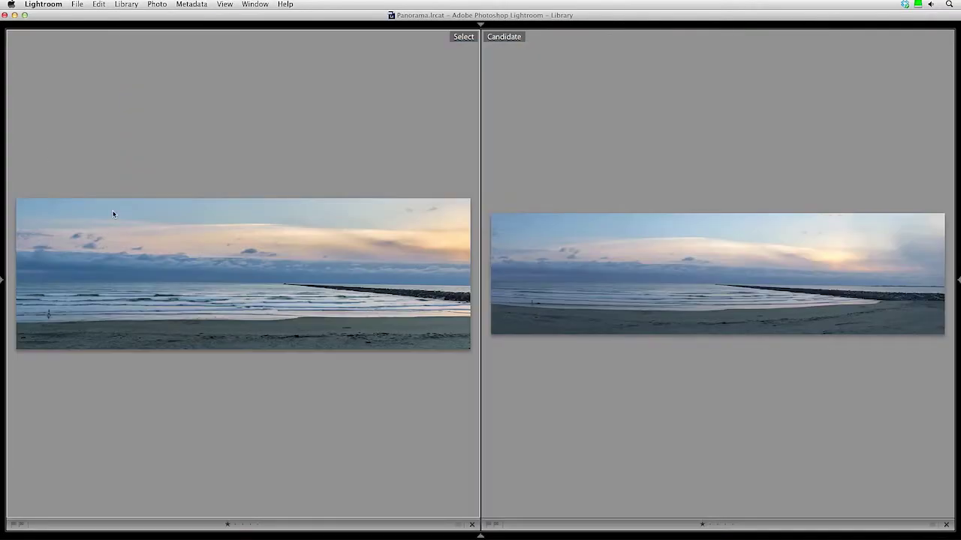
Step: Zoom in on the figure walking along the shore, compare its detail in both photos, and zoom back out
left_click(48, 314)
left_click_drag(759, 322, 899, 326)
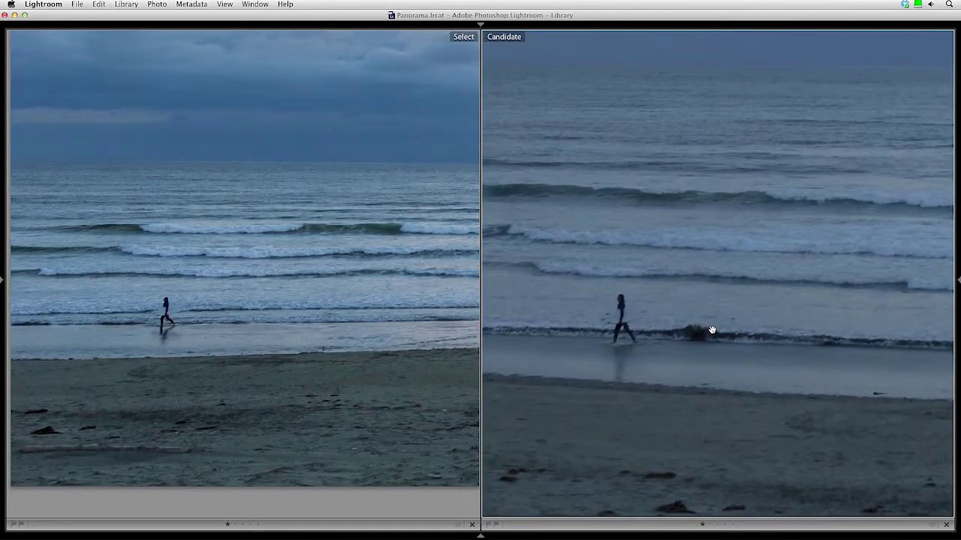
left_click_drag(712, 330, 715, 328)
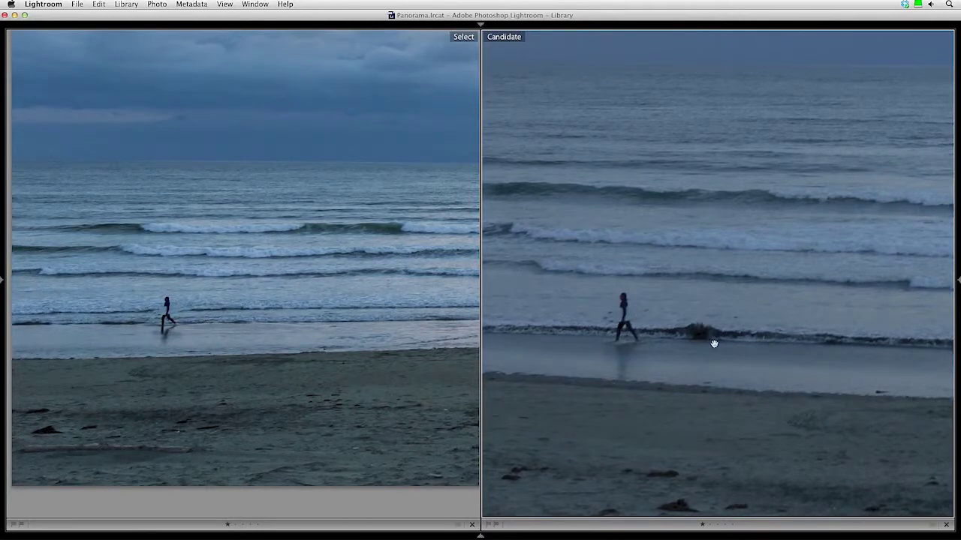
left_click_drag(715, 355, 718, 292)
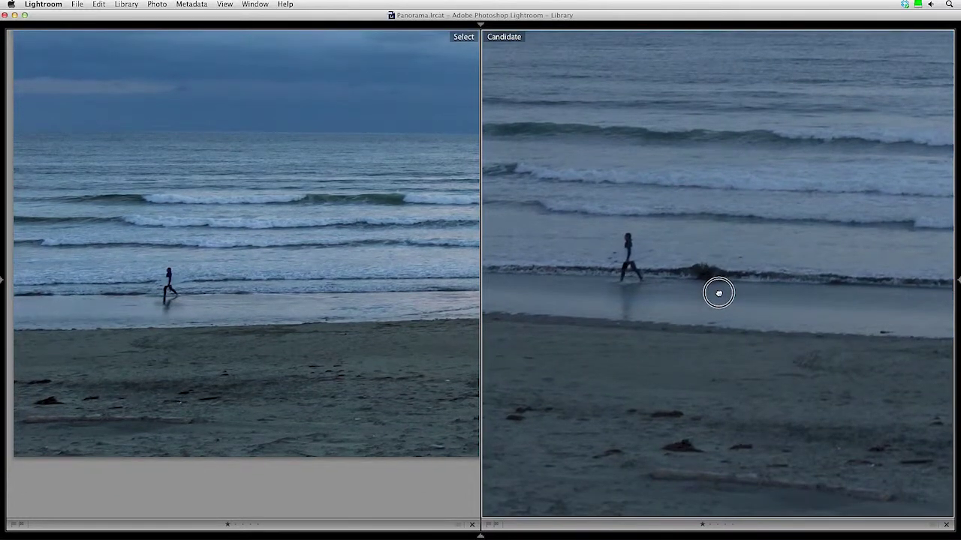
left_click_drag(719, 294, 720, 437)
left_click_drag(721, 230, 718, 274)
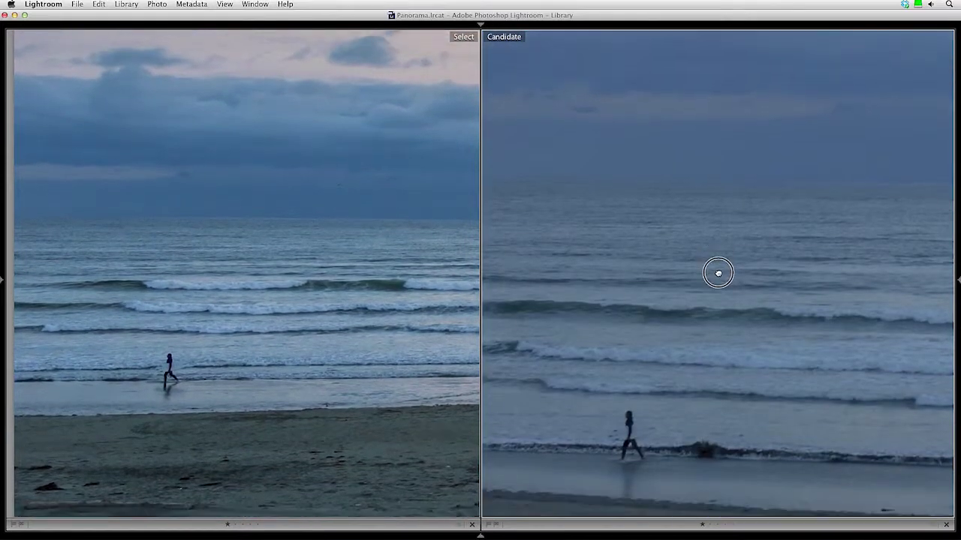
left_click(719, 273)
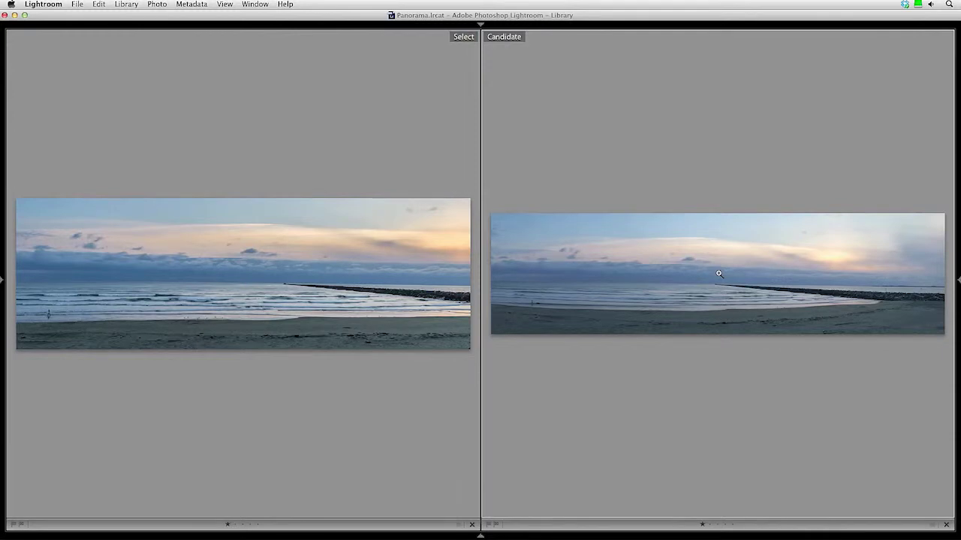
Step: Return to the Library grid with the panels restored, and open only 119203.psd in Develop with the Basic adjustments expanded
key("g")
key("shift+Tab")
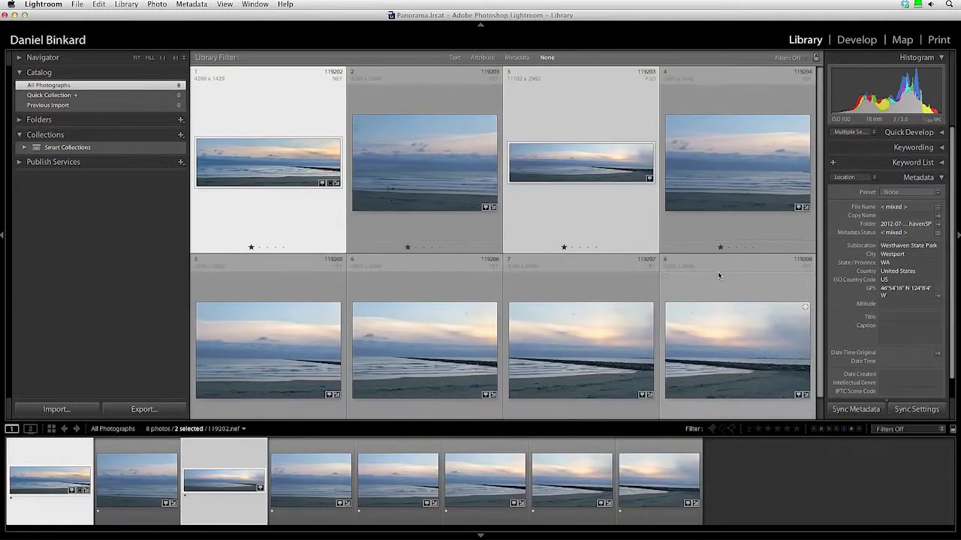
left_click(593, 136)
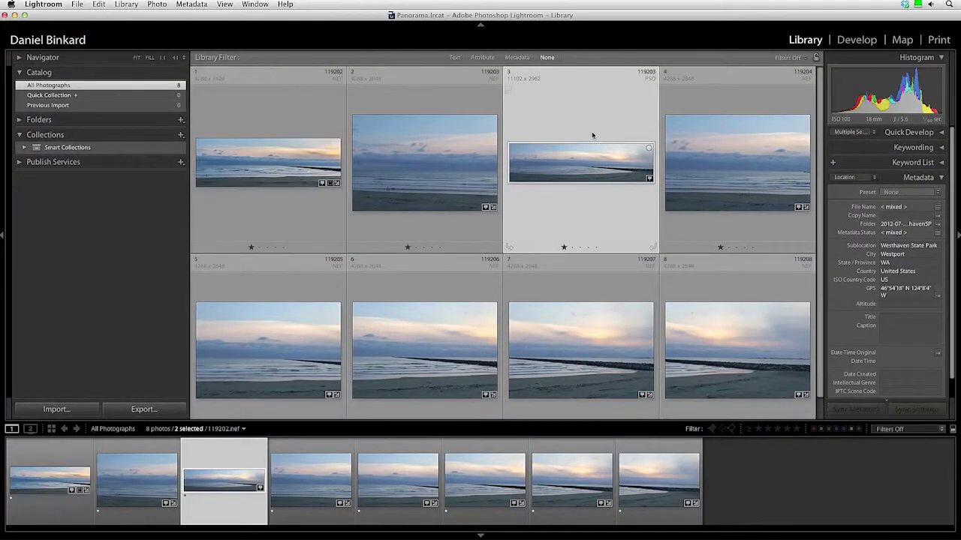
left_click(854, 40)
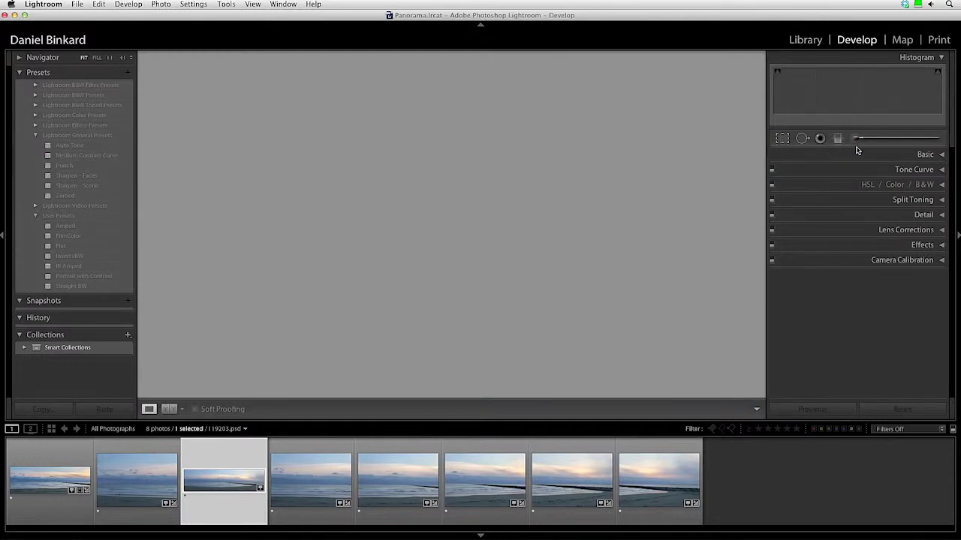
left_click(924, 156)
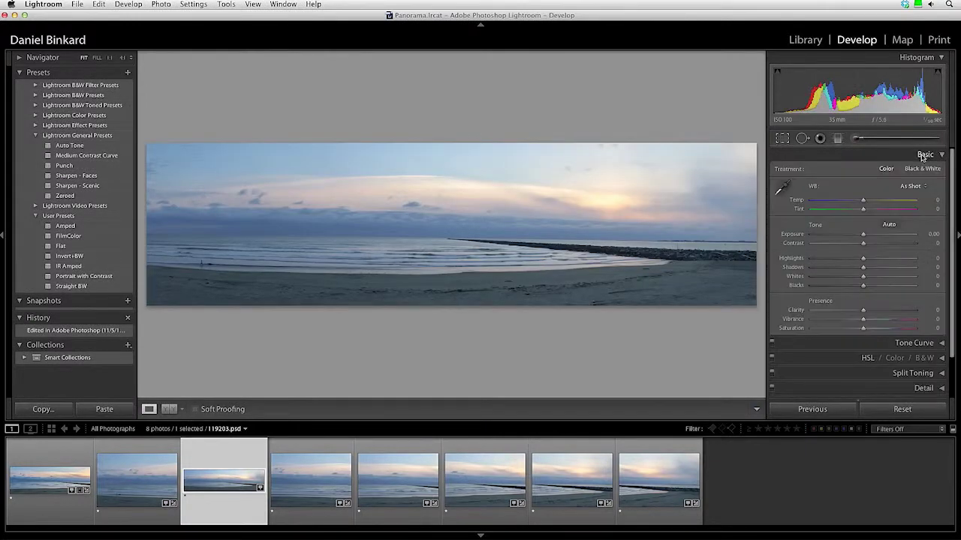
Step: Set the panorama's Clarity to +40, Vibrance to +27, Exposure to +0.35 and Shadows to +44, and return to the Library
mouse_move(863, 311)
left_mouse_down()
mouse_move(883, 309)
mouse_move(863, 320)
mouse_move(877, 321)
left_mouse_up()
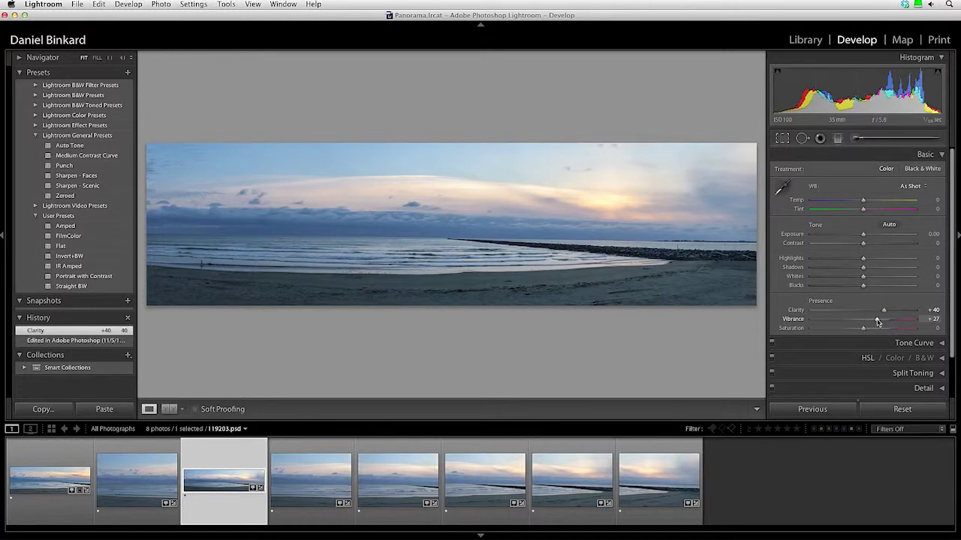
left_click_drag(865, 269, 898, 269)
left_click_drag(863, 237, 866, 235)
left_click_drag(897, 267, 886, 268)
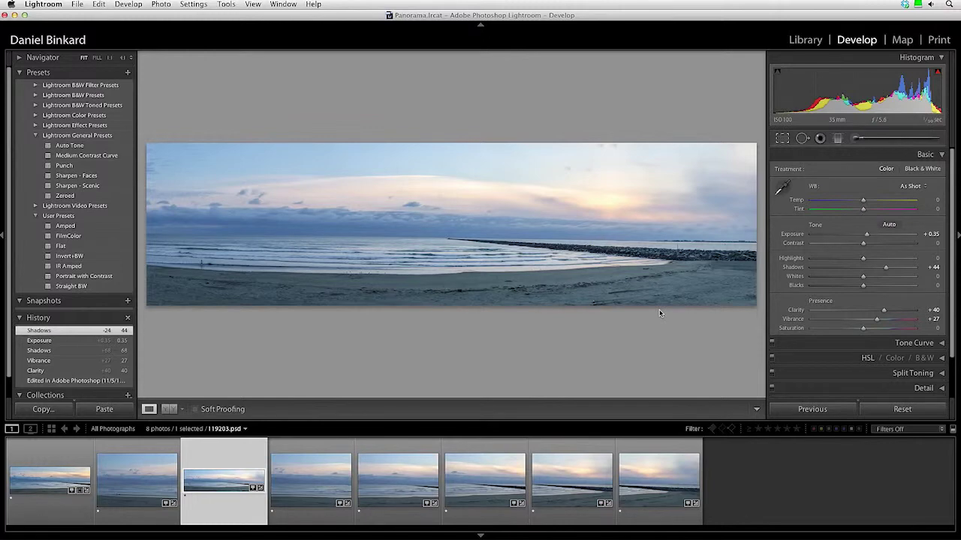
left_click(811, 41)
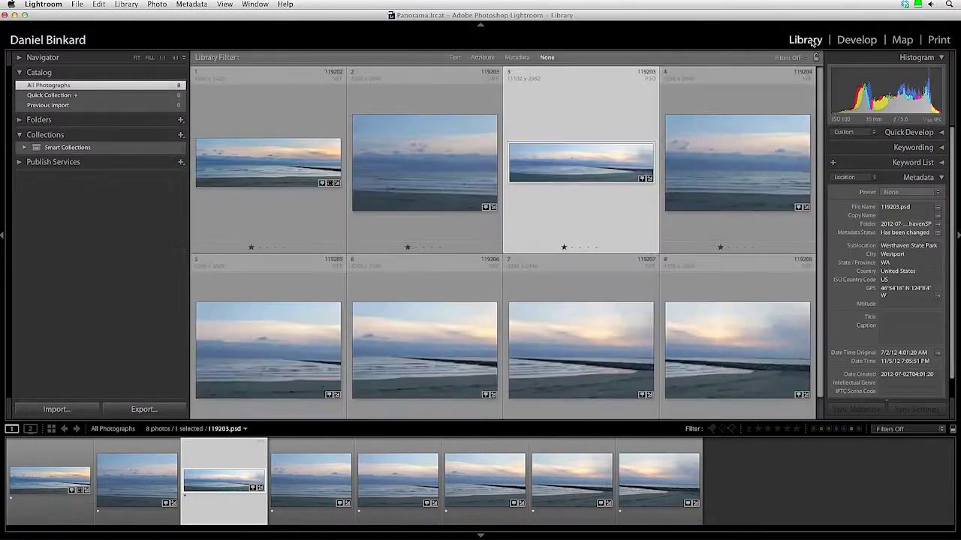